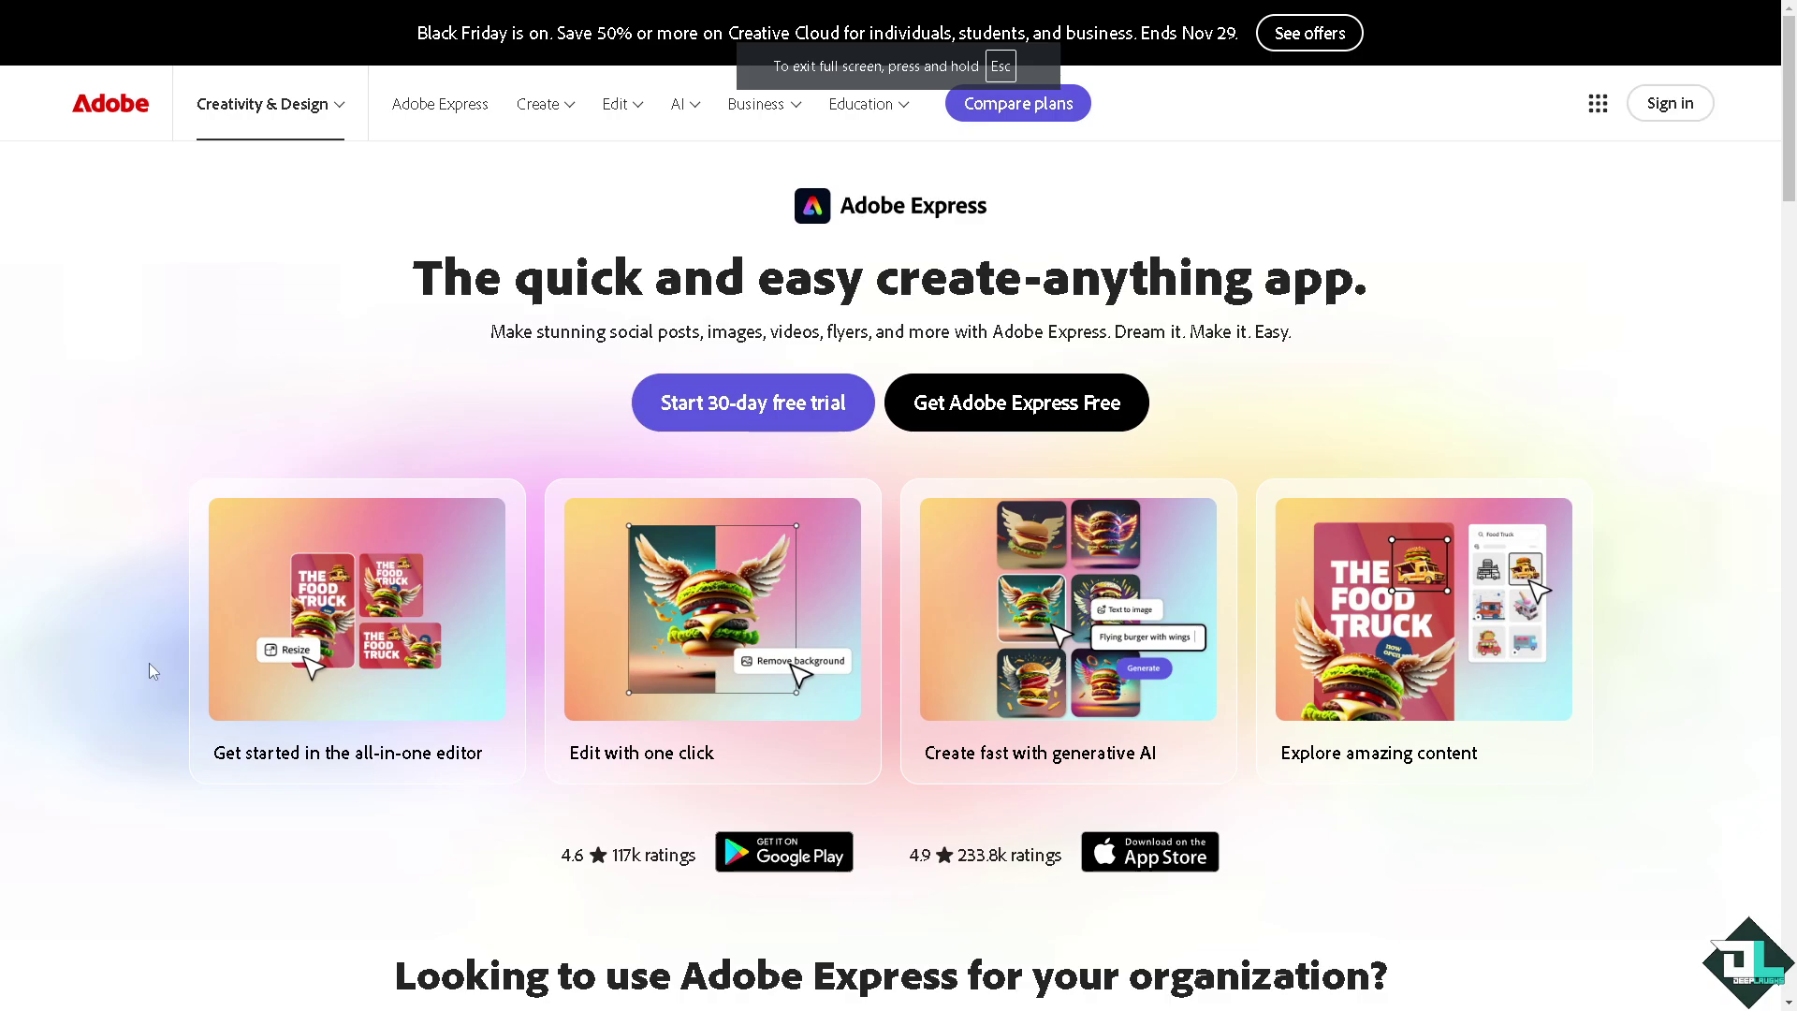
Get the free version of Adobe Express and go to the account creation form
click(1040, 411)
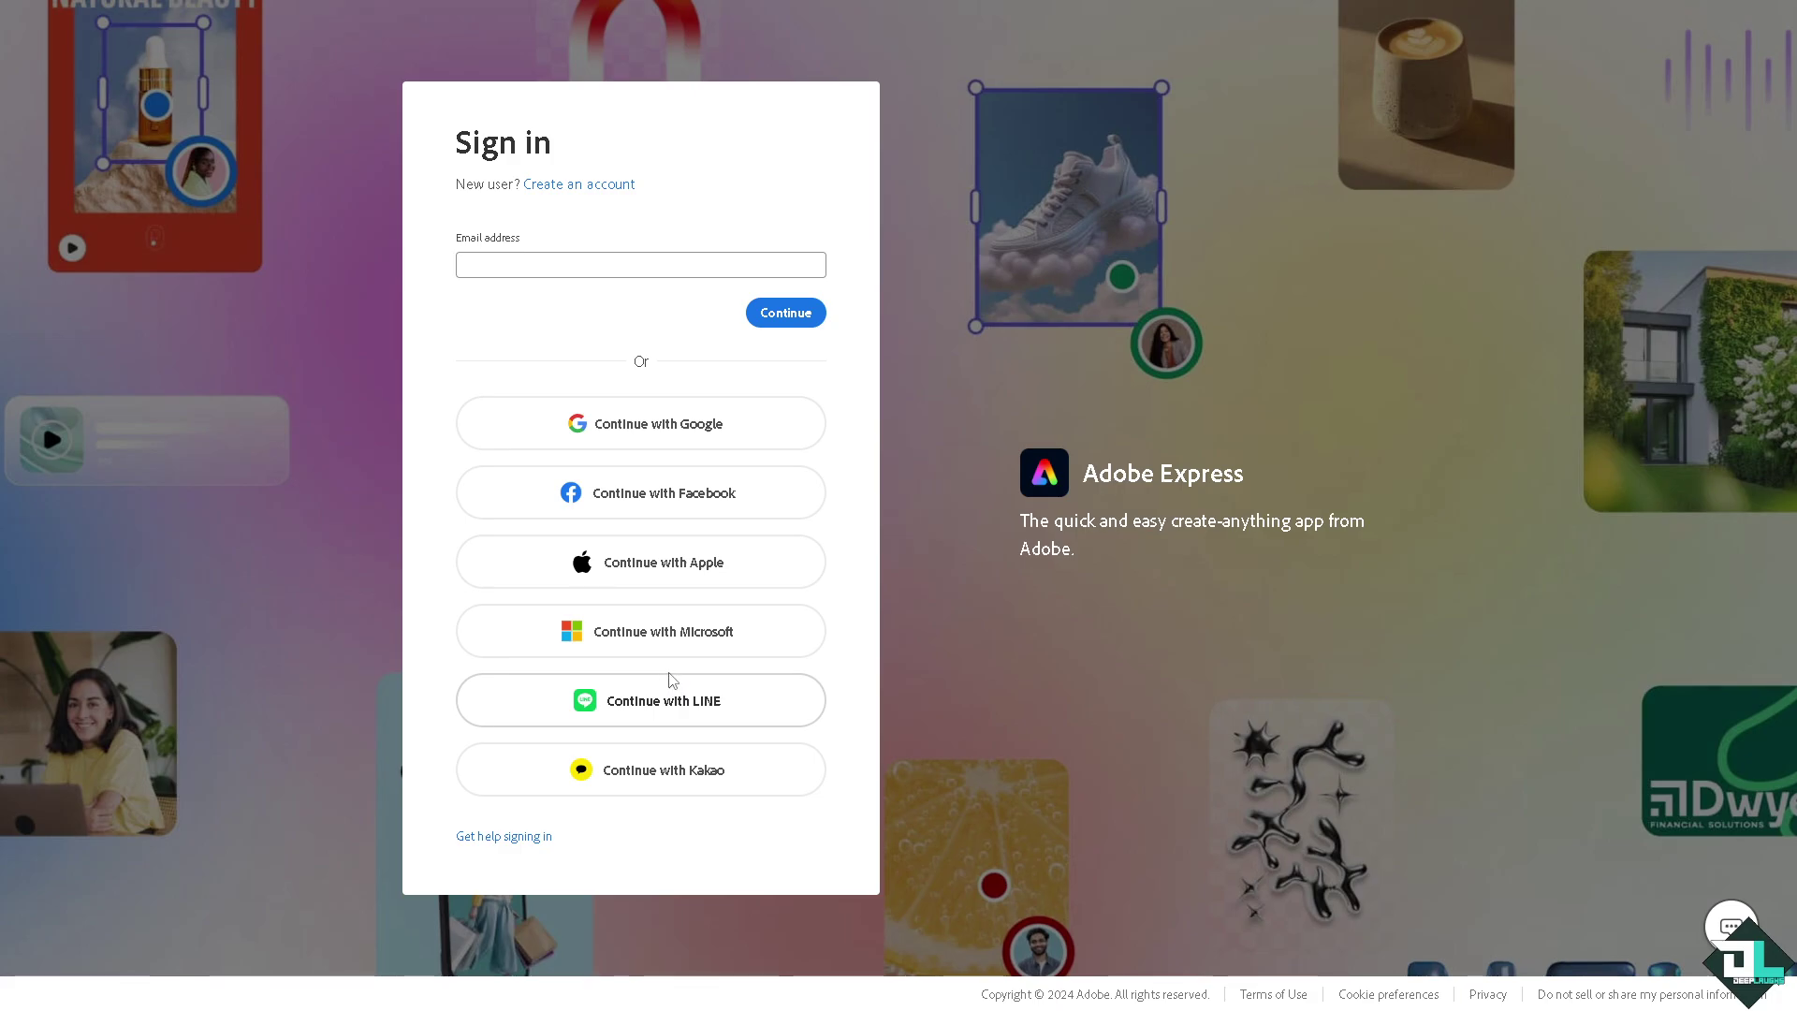
click(585, 186)
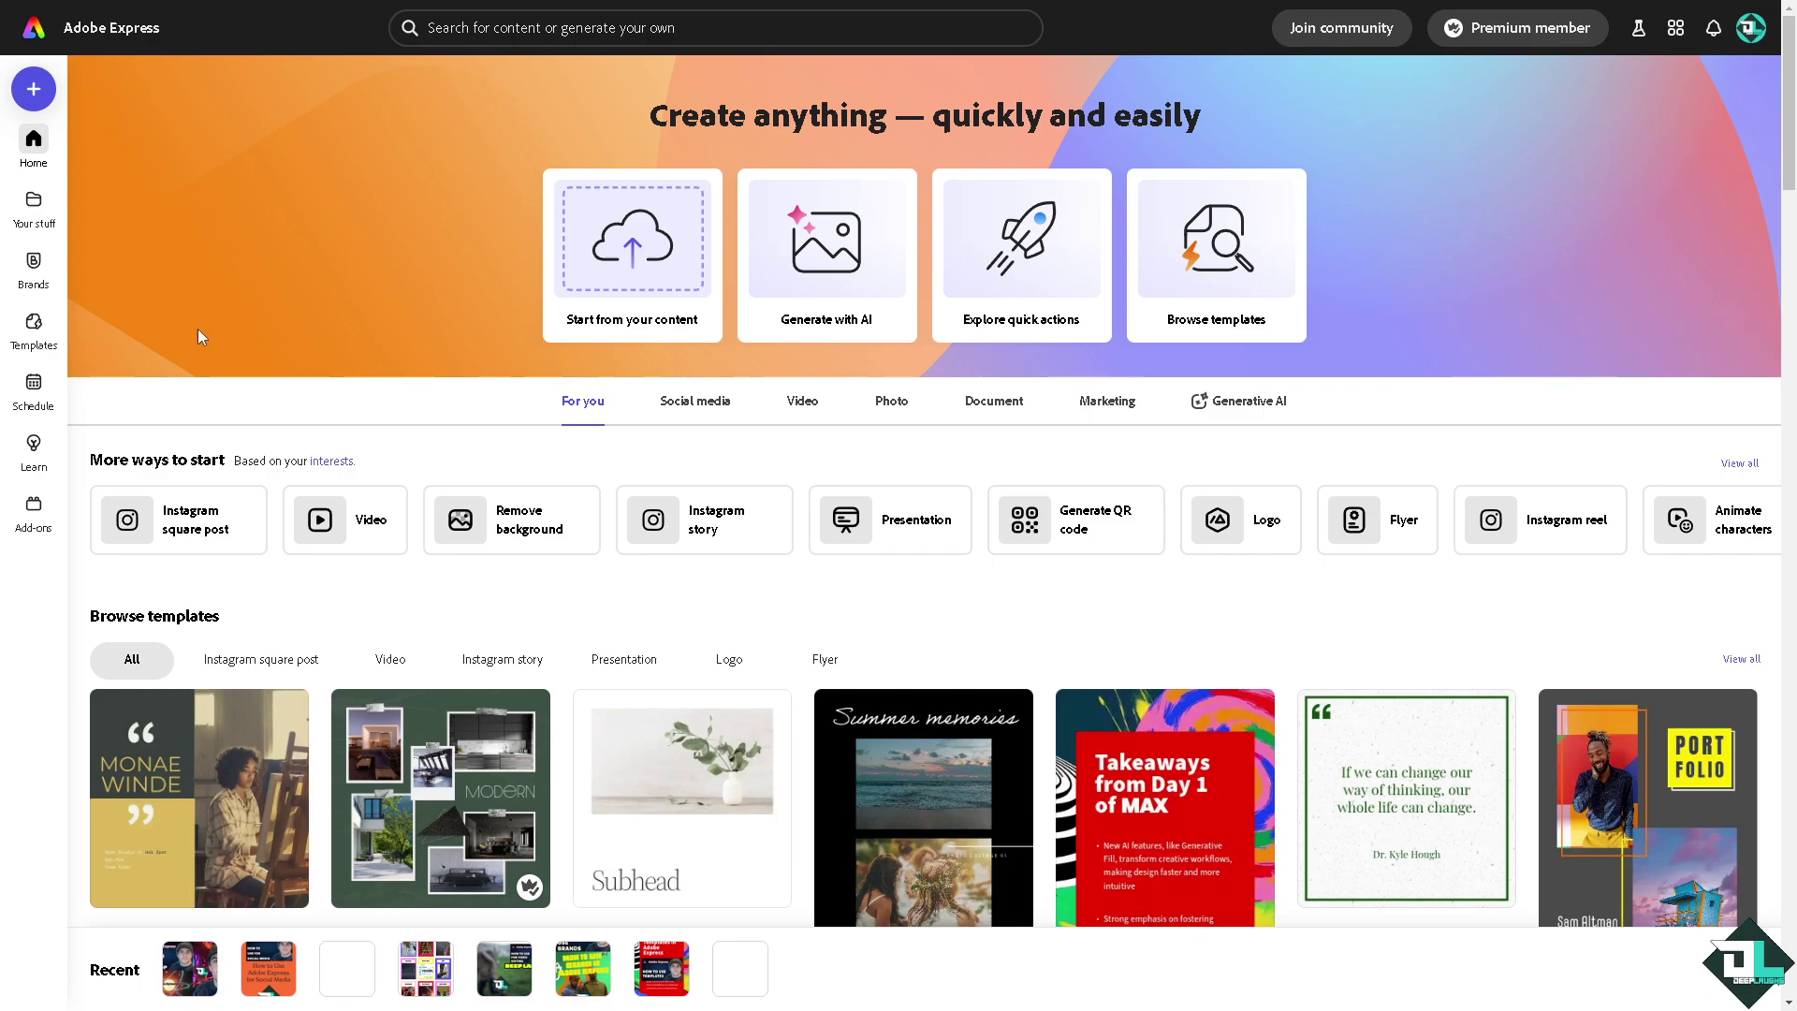
Show the full Featured free collection of stock videos in the media library
mouse_move(44, 342)
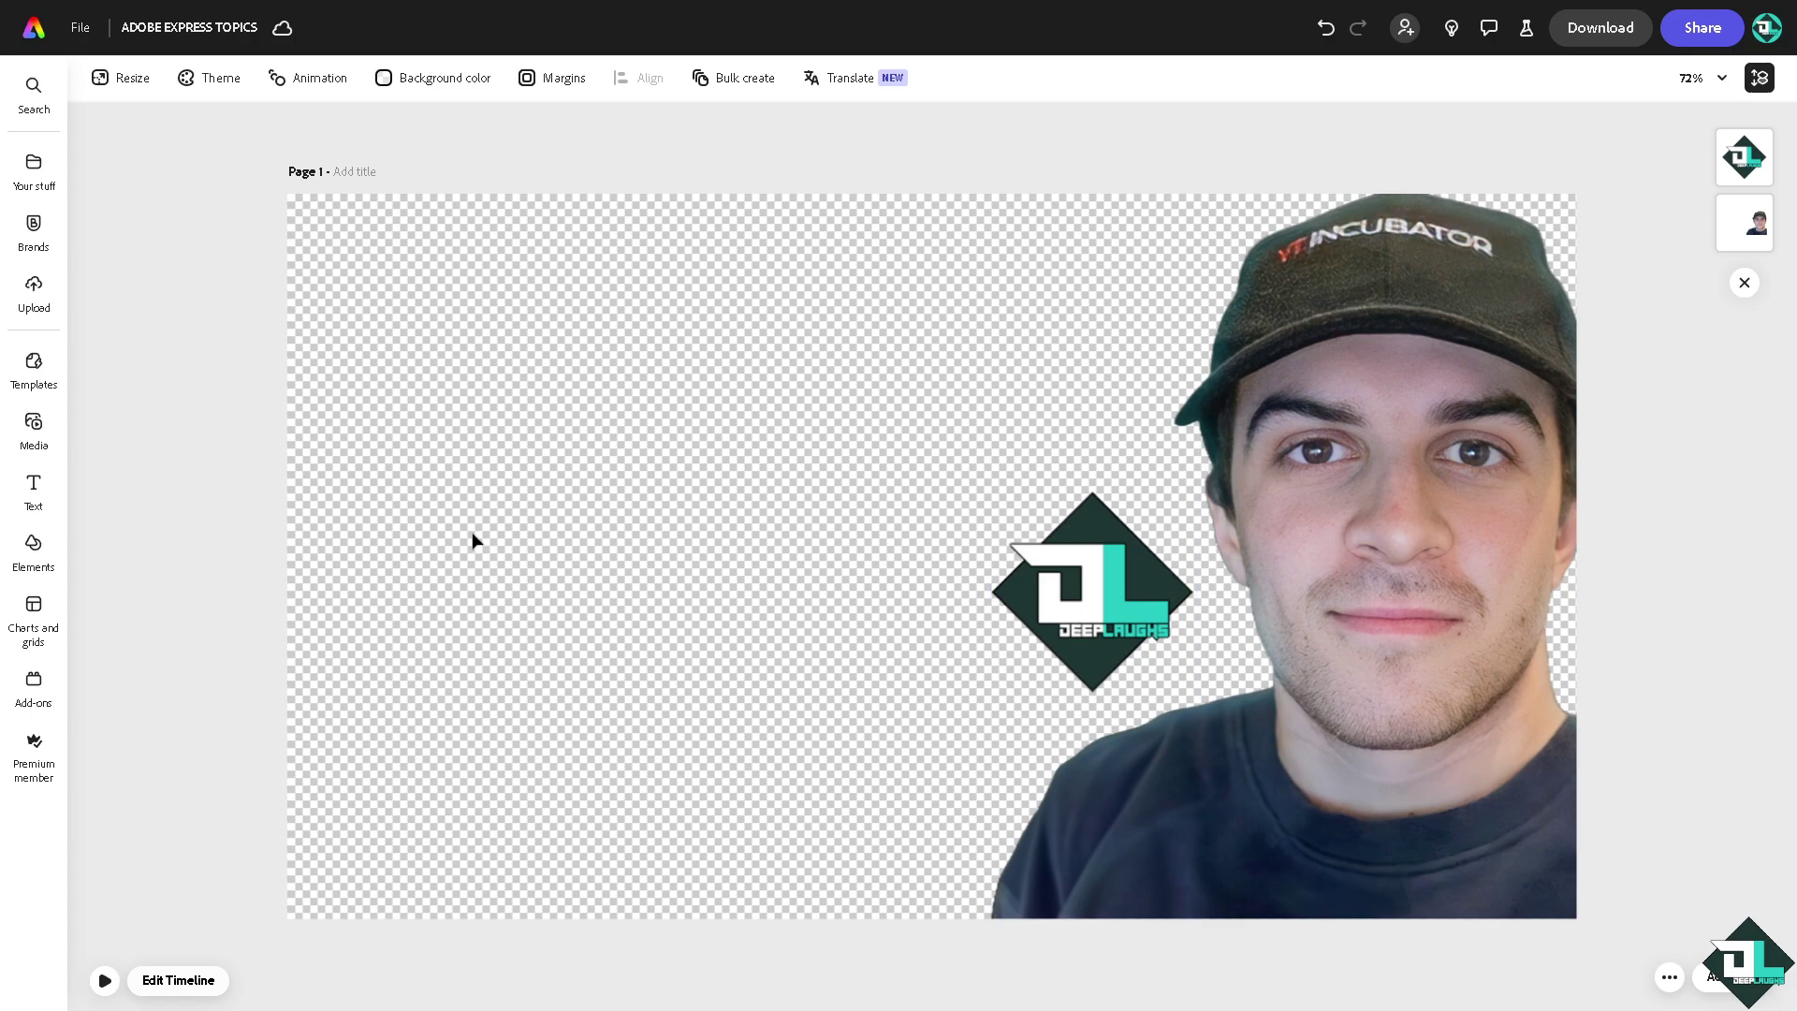
click(35, 426)
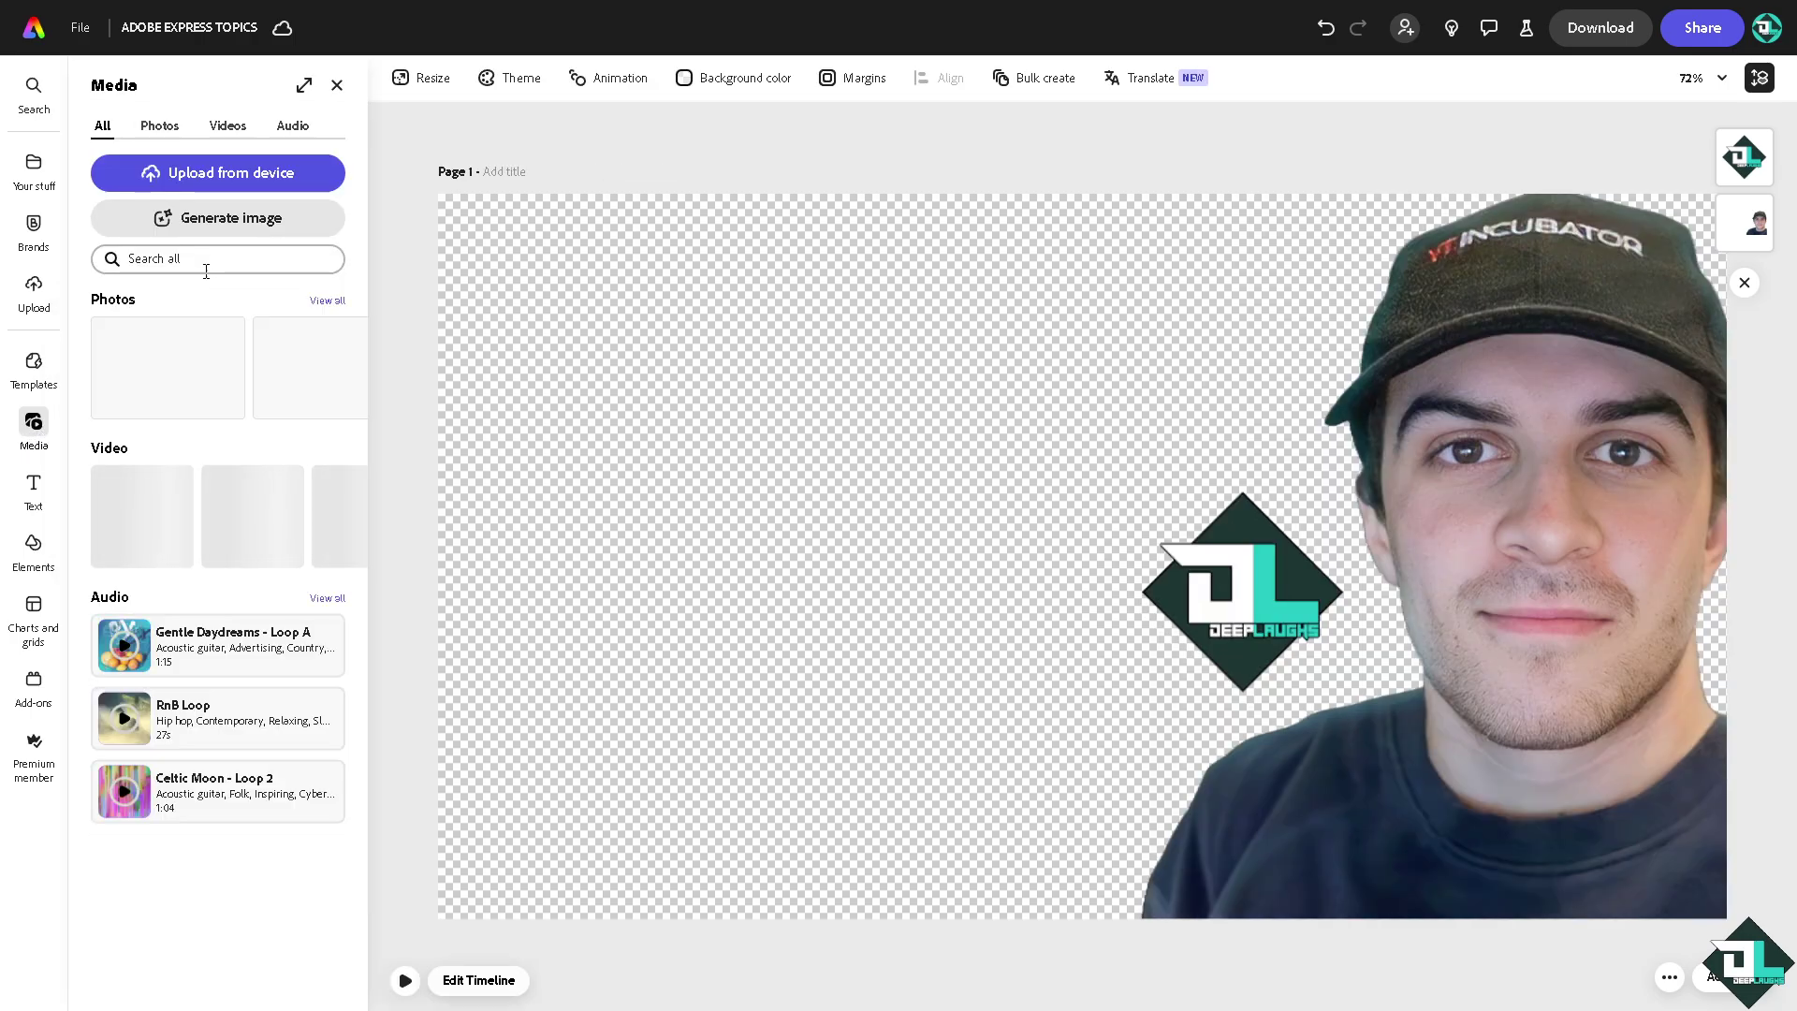
click(228, 125)
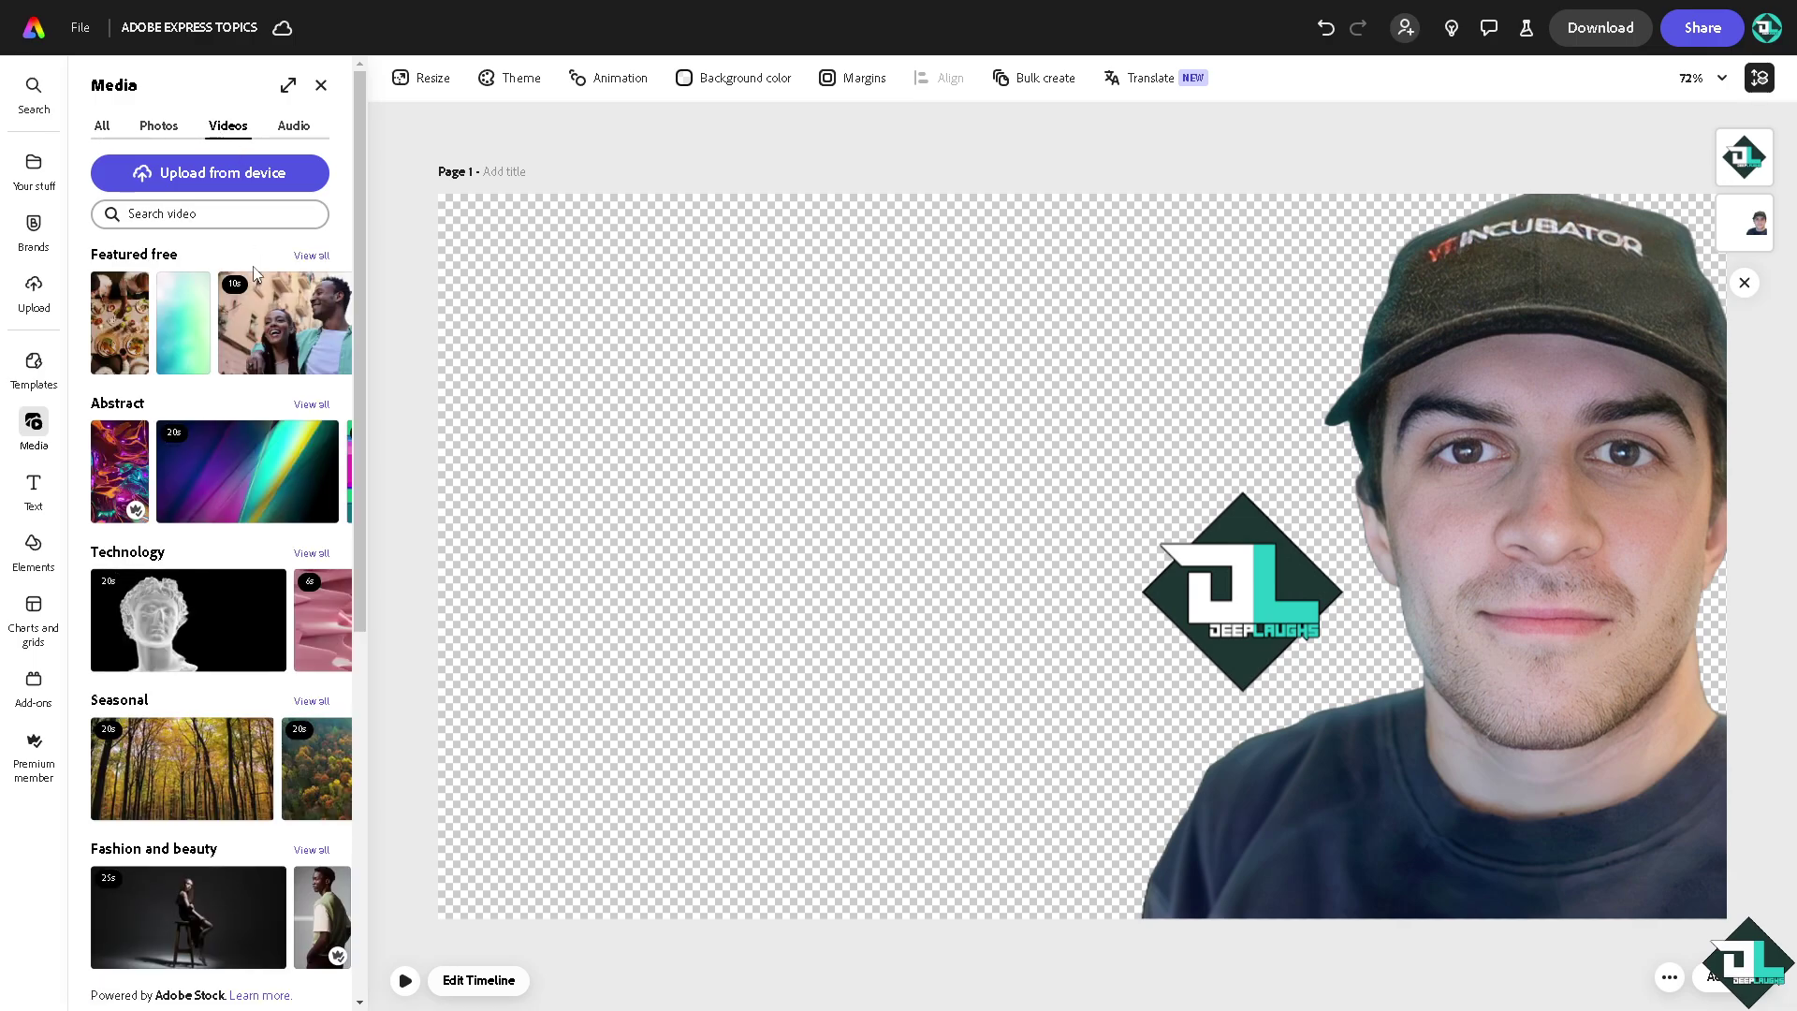
mouse_move(251, 307)
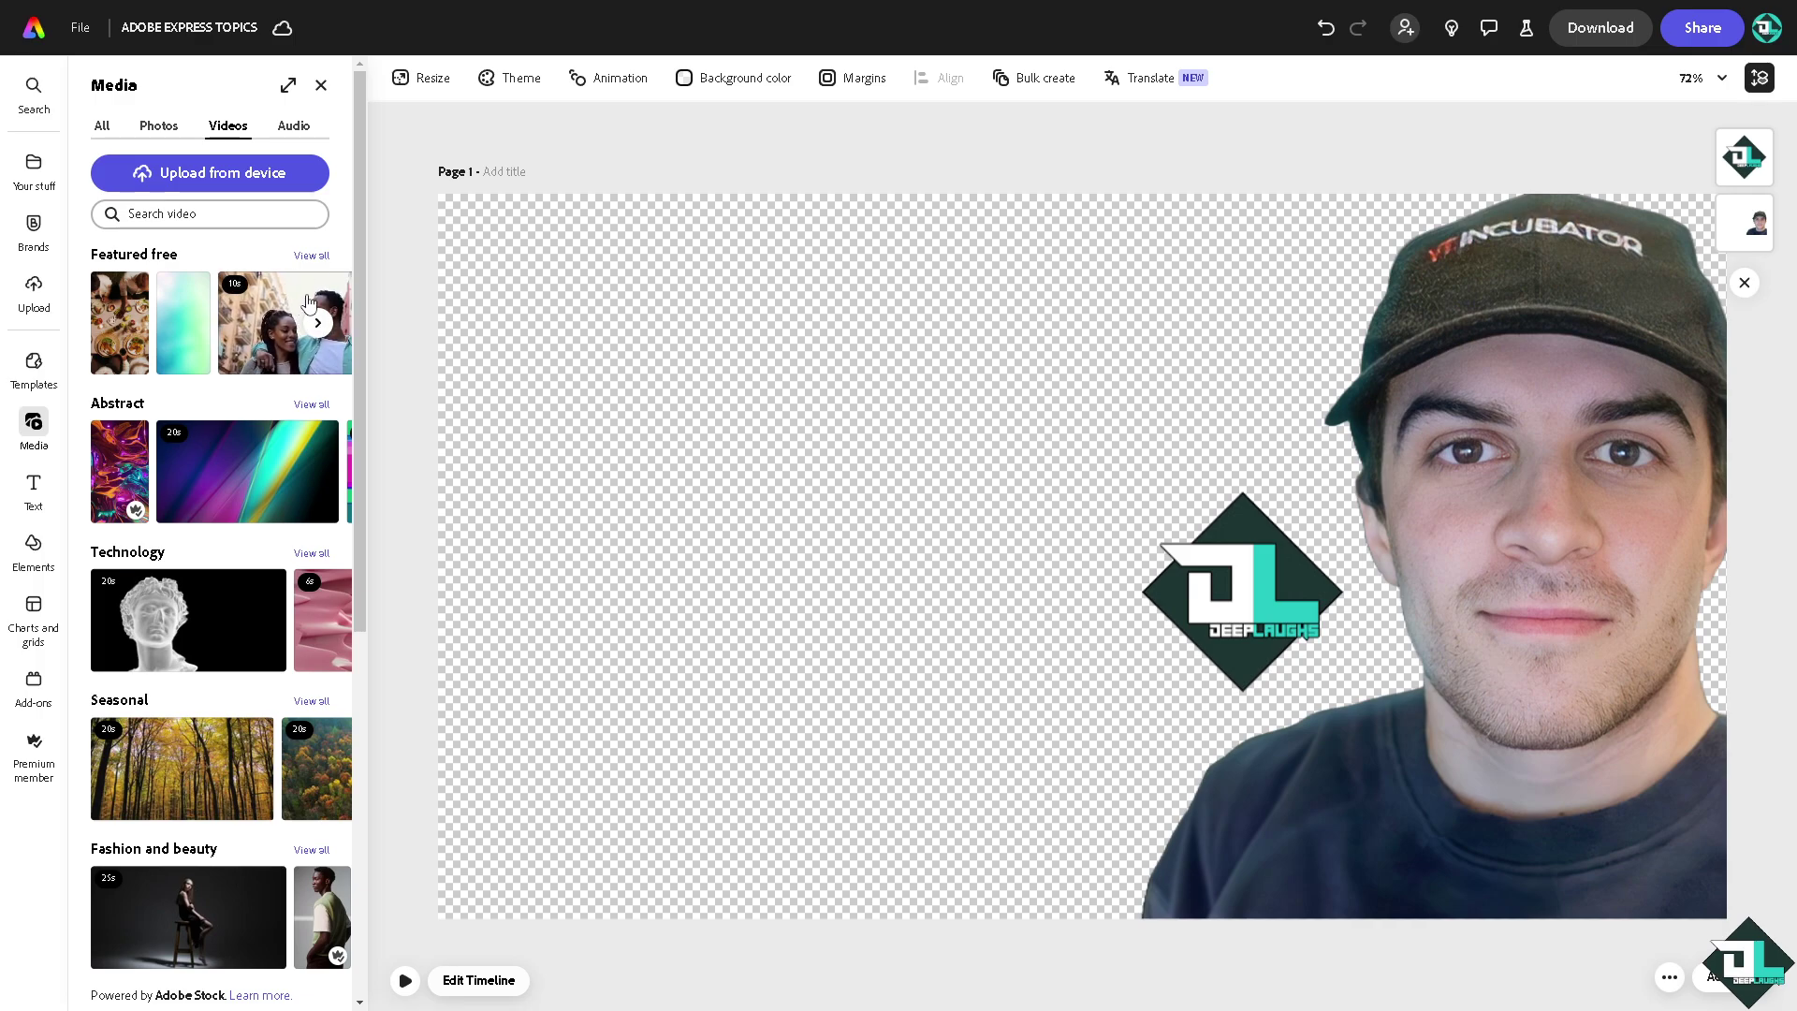
click(318, 261)
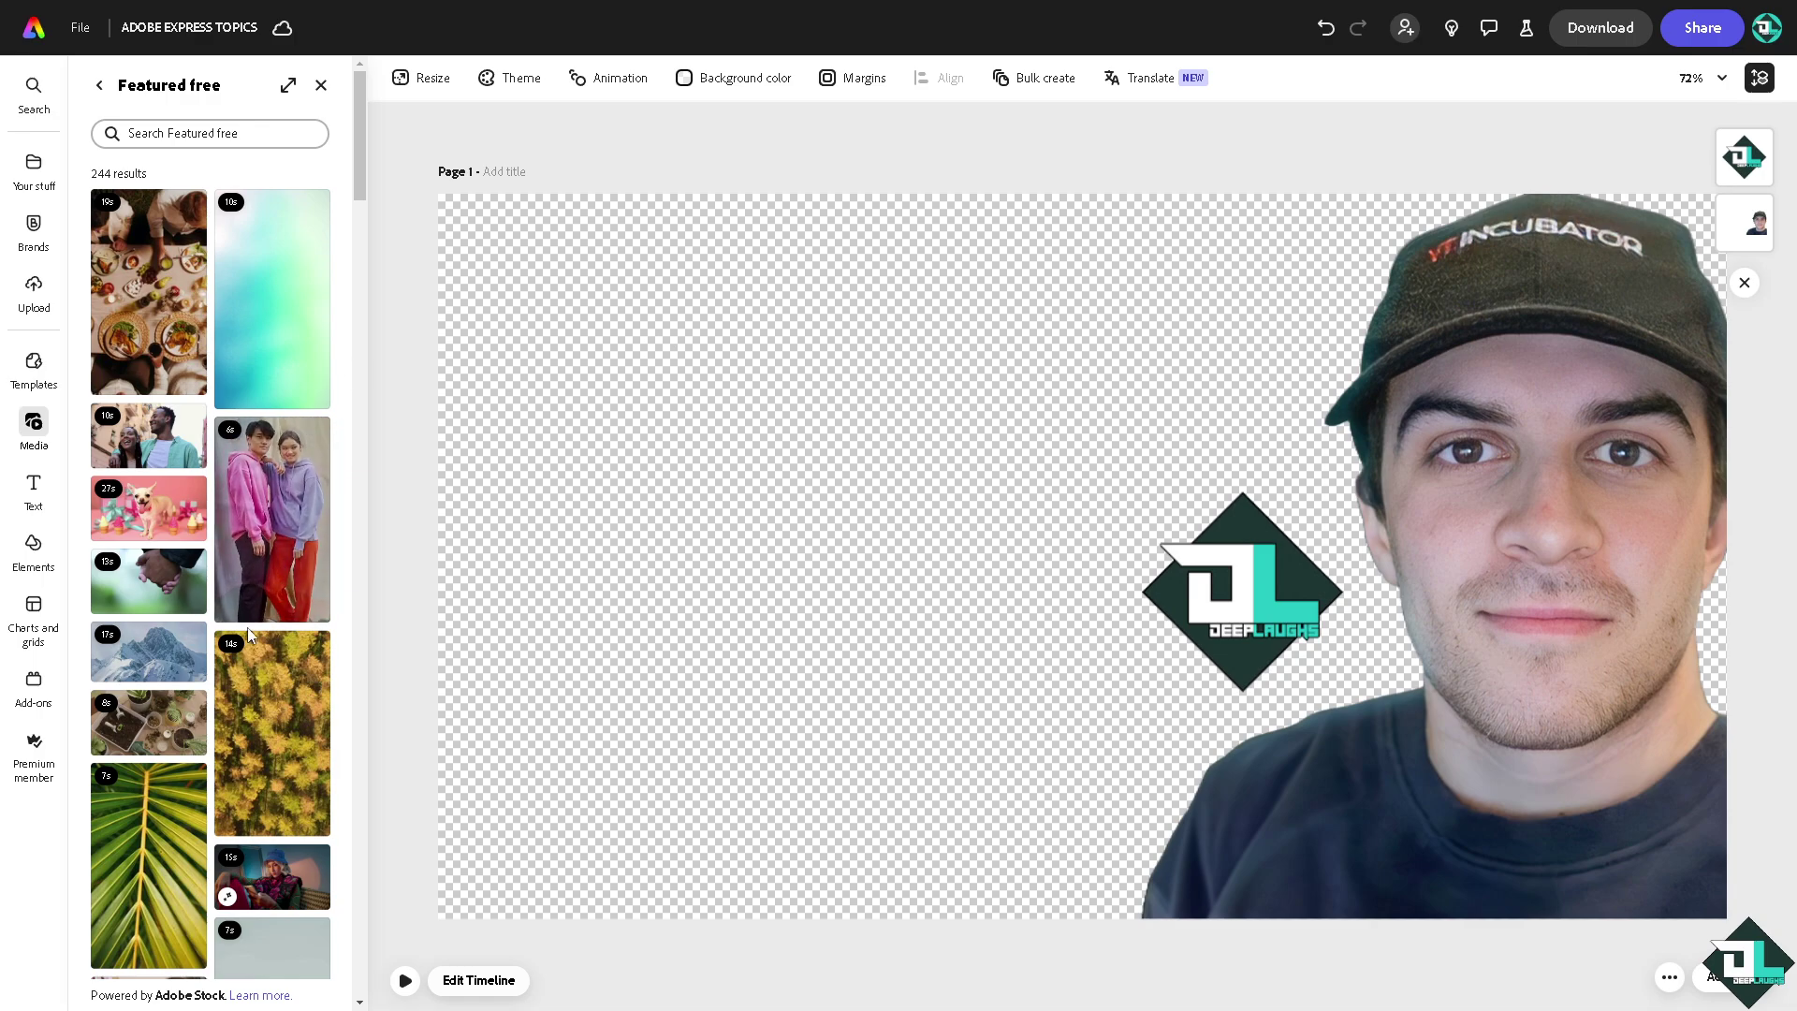
Add the 31-second campfire video, enlarge it to the full page height and narrow it into a vertical strip along the page's left edge
scroll(226, 655, down, 2)
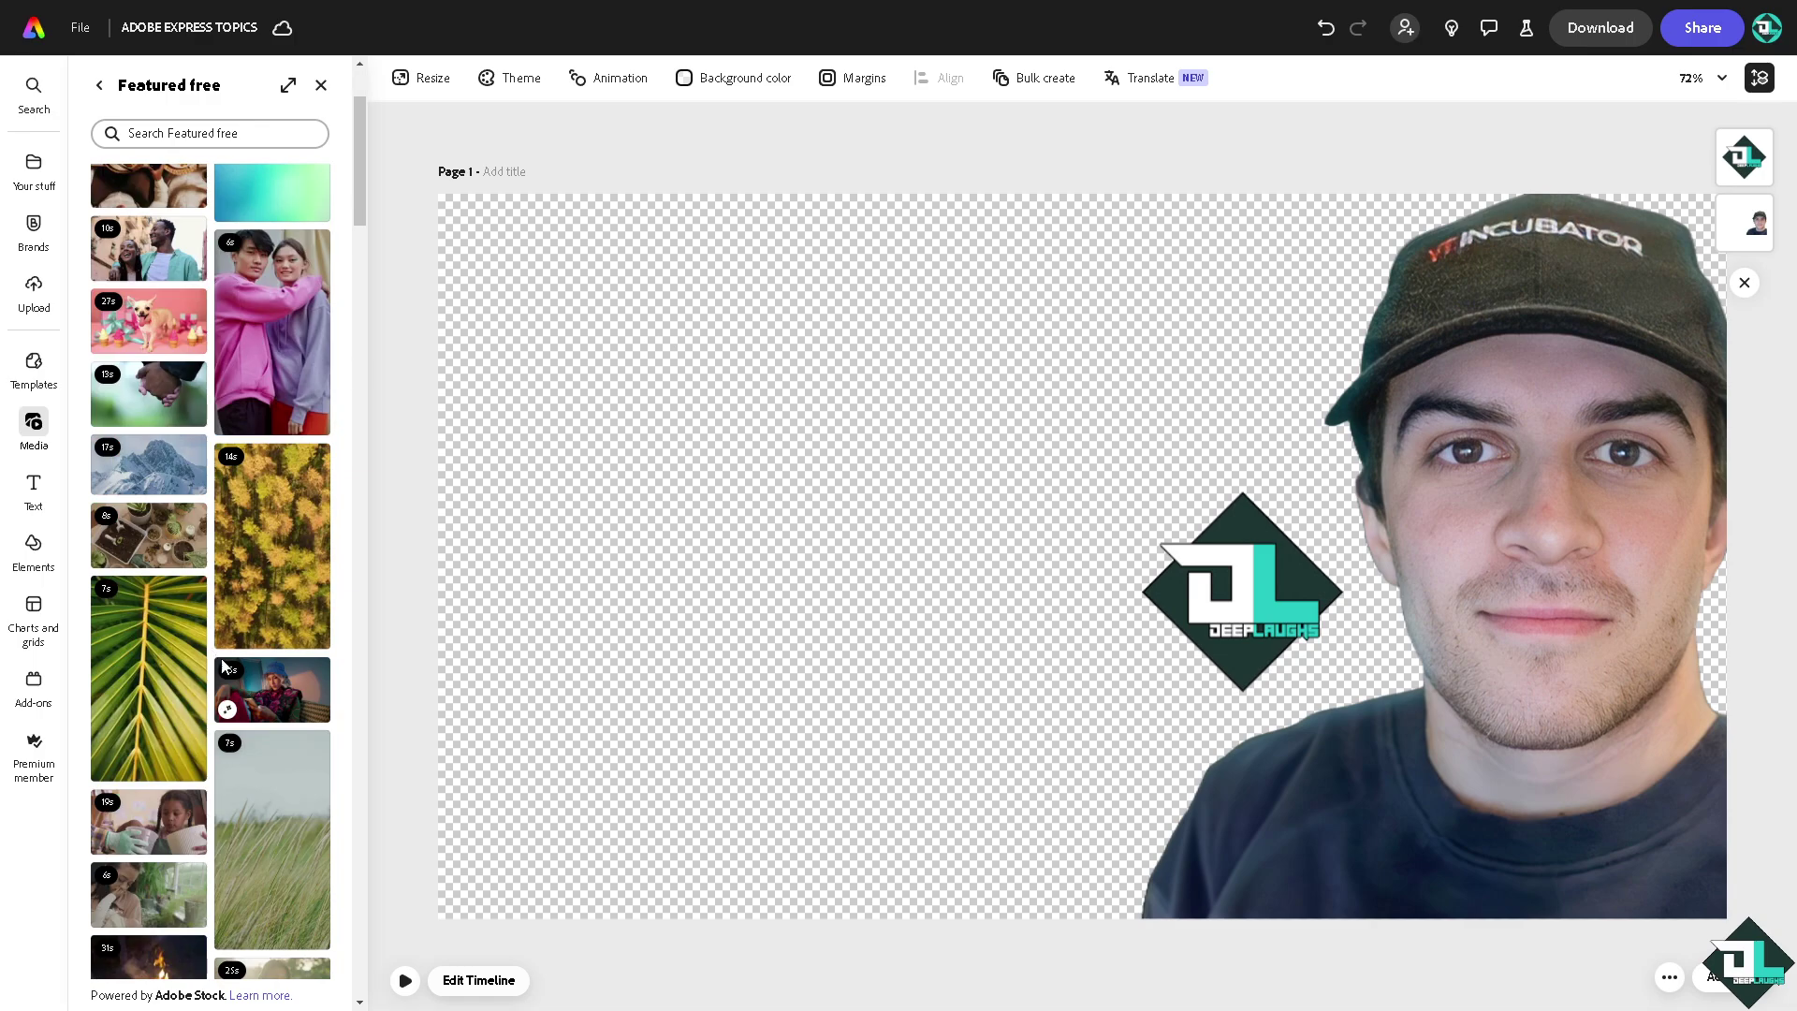
scroll(221, 712, down, 4)
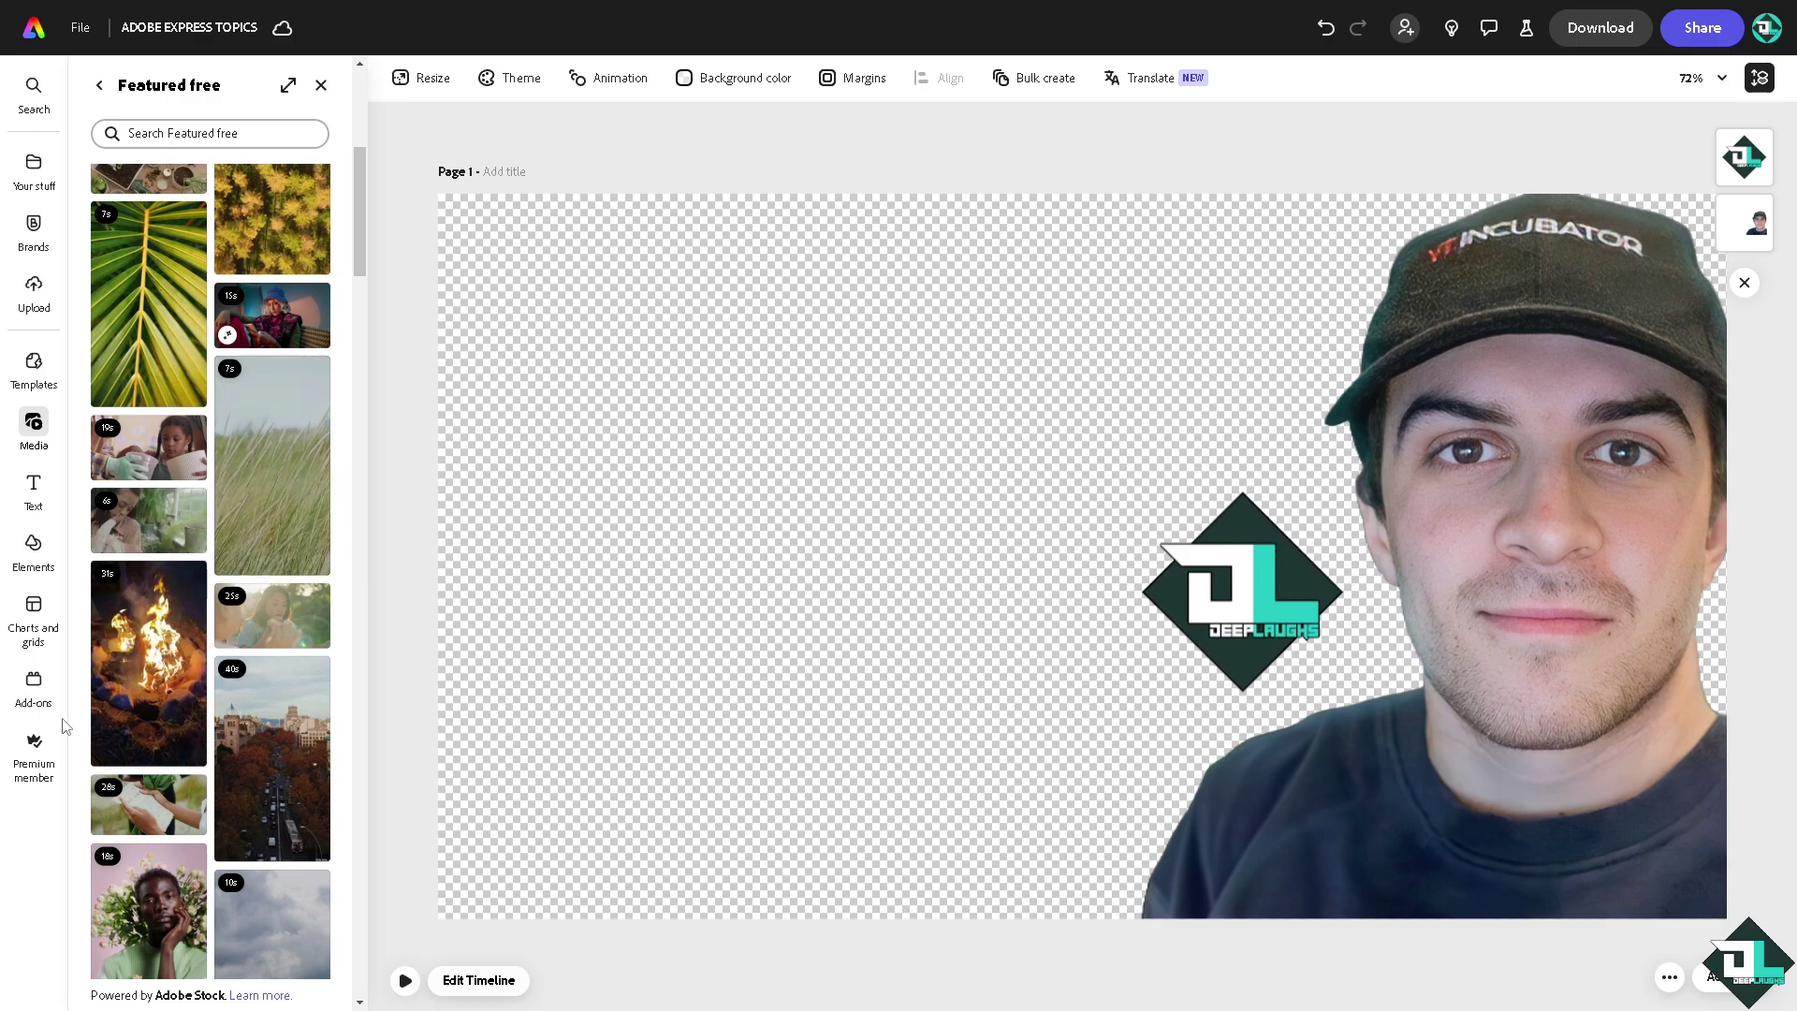
click(131, 697)
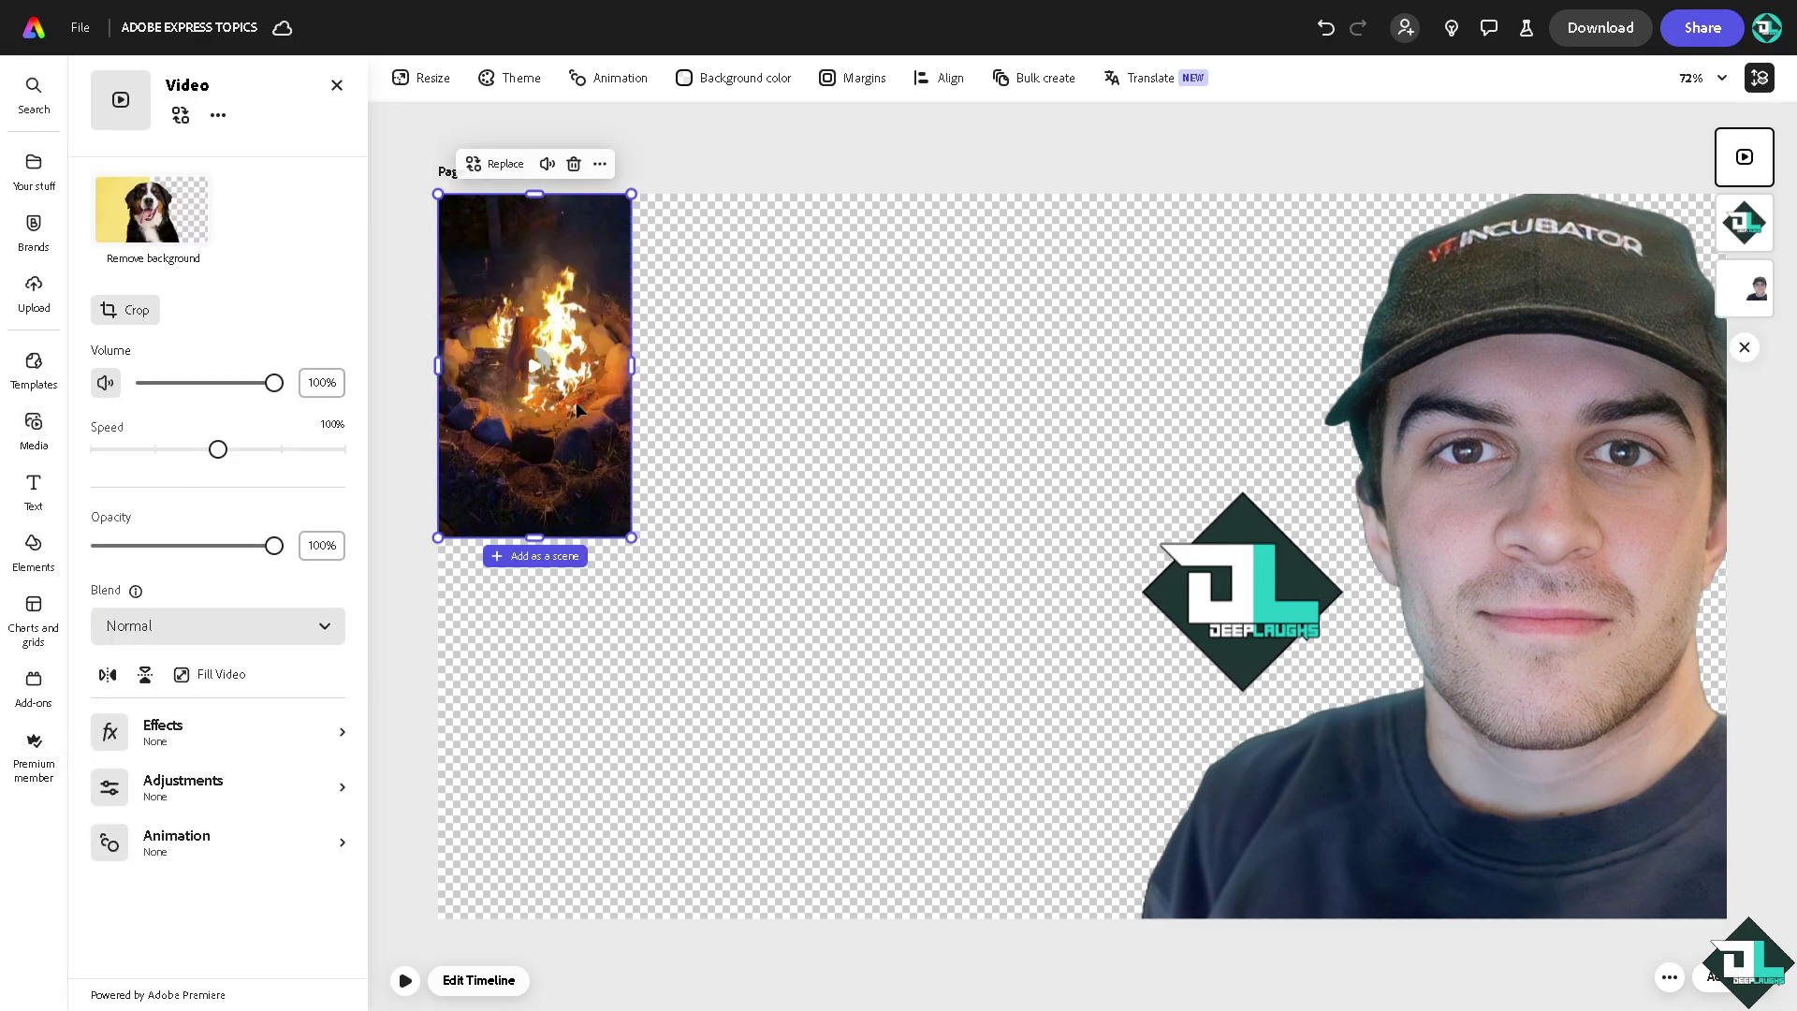
drag(636, 553, 793, 962)
drag(852, 562, 713, 561)
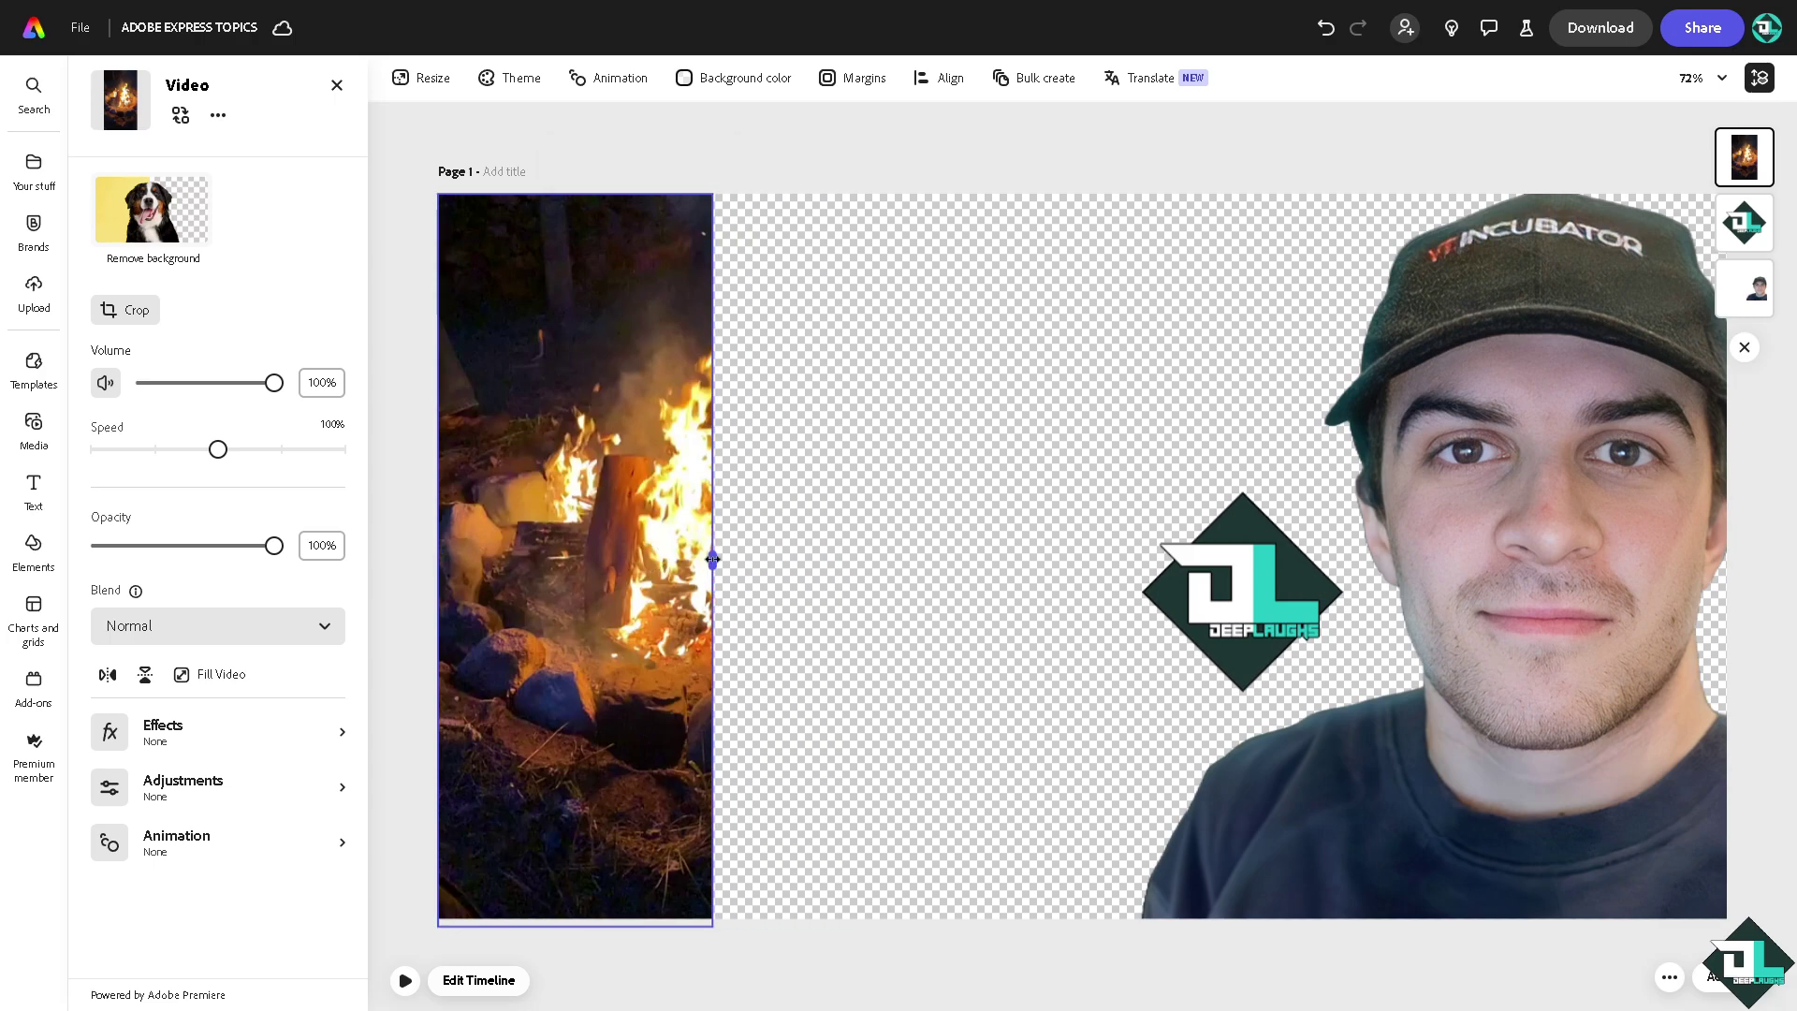
click(337, 85)
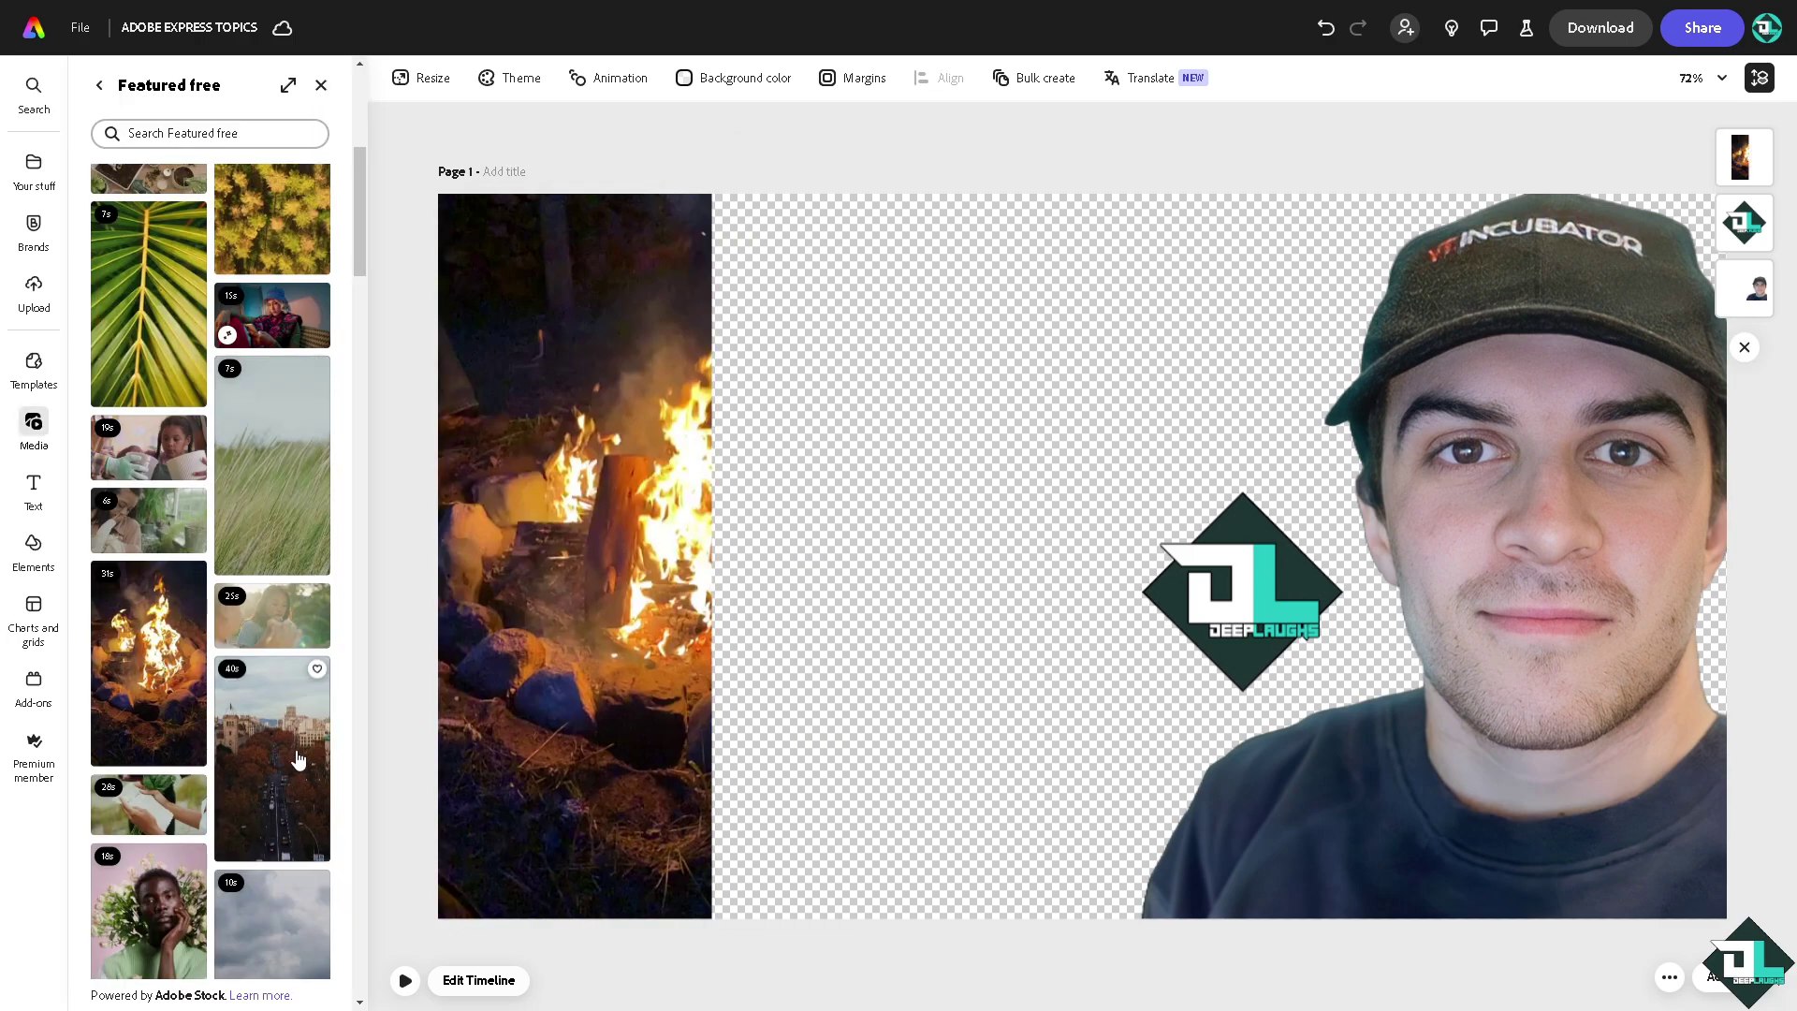
Add the tall grass video beside the campfire strip, enlarge it to about page height and trim its width to a vertical strip
click(278, 510)
drag(511, 425, 794, 389)
drag(893, 537, 1051, 942)
drag(1093, 553, 1013, 553)
click(337, 85)
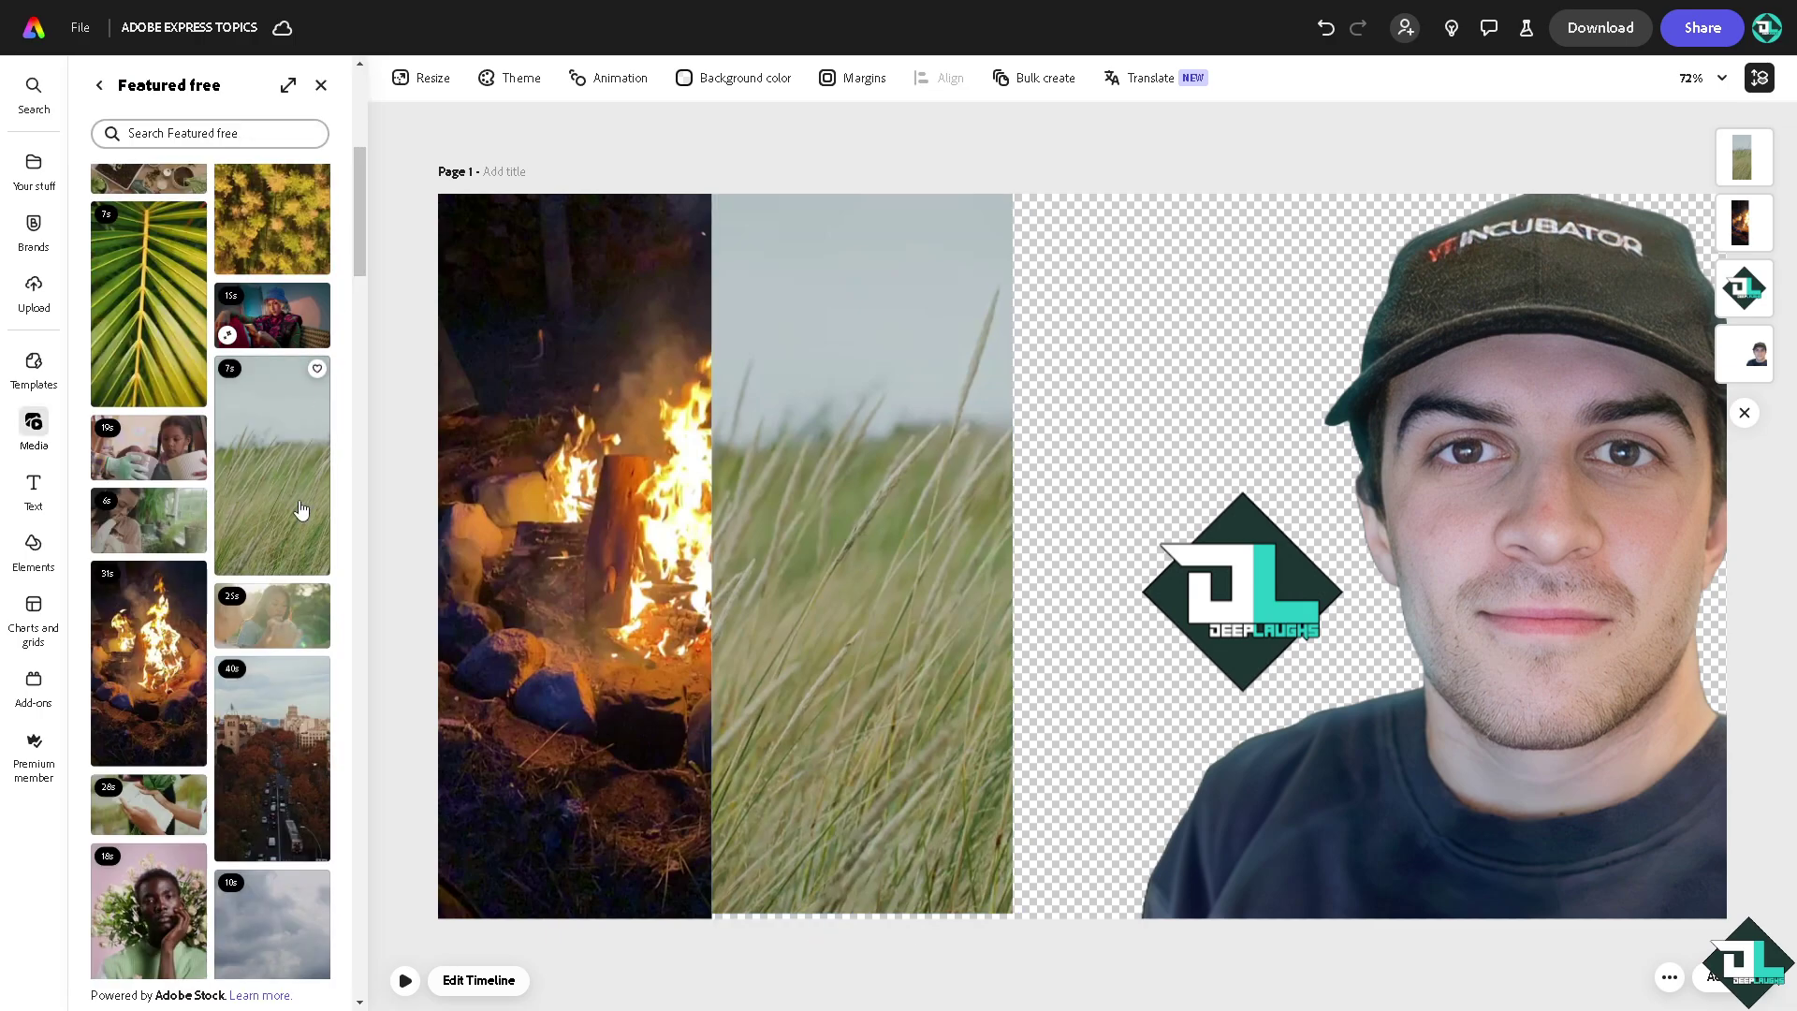
Add the dining table video beside the grass strip and enlarge it to the full page height
scroll(277, 504, up, 2)
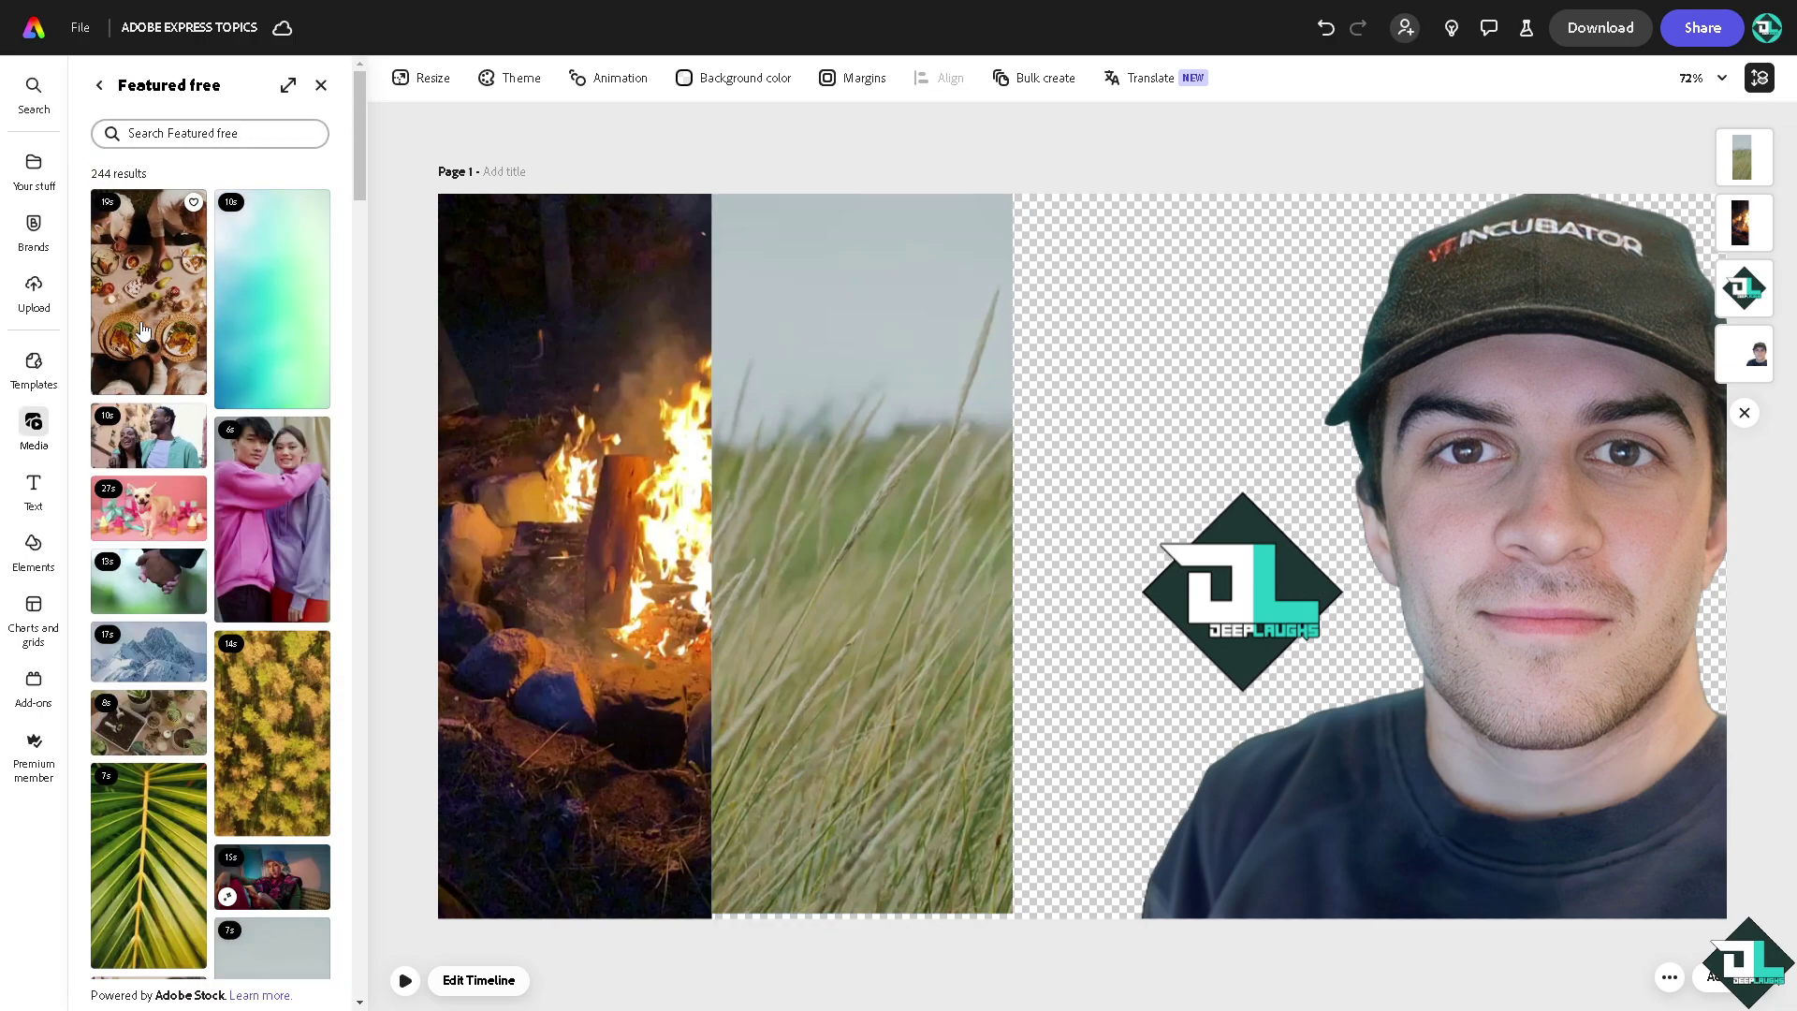
click(208, 342)
drag(552, 345, 1129, 351)
drag(1209, 545, 1396, 932)
Send the dining table video backward until it sits behind the logo
right_click(1160, 409)
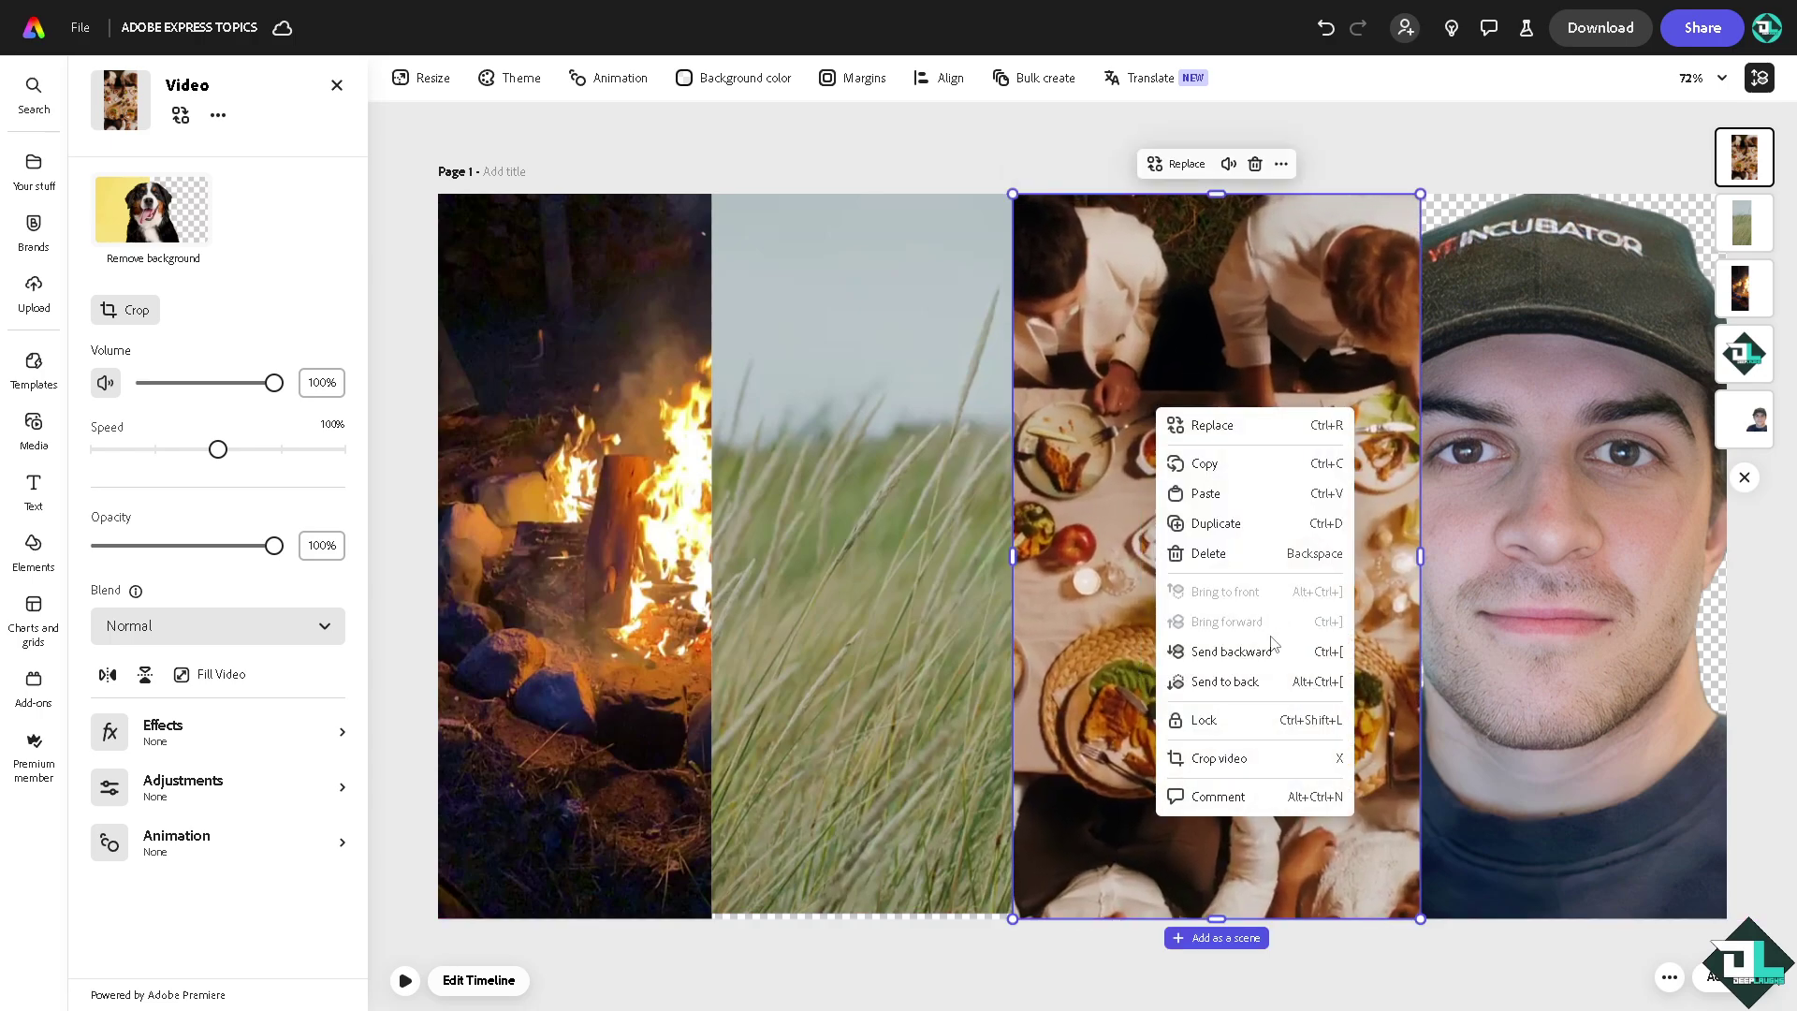
click(1273, 656)
right_click(1176, 403)
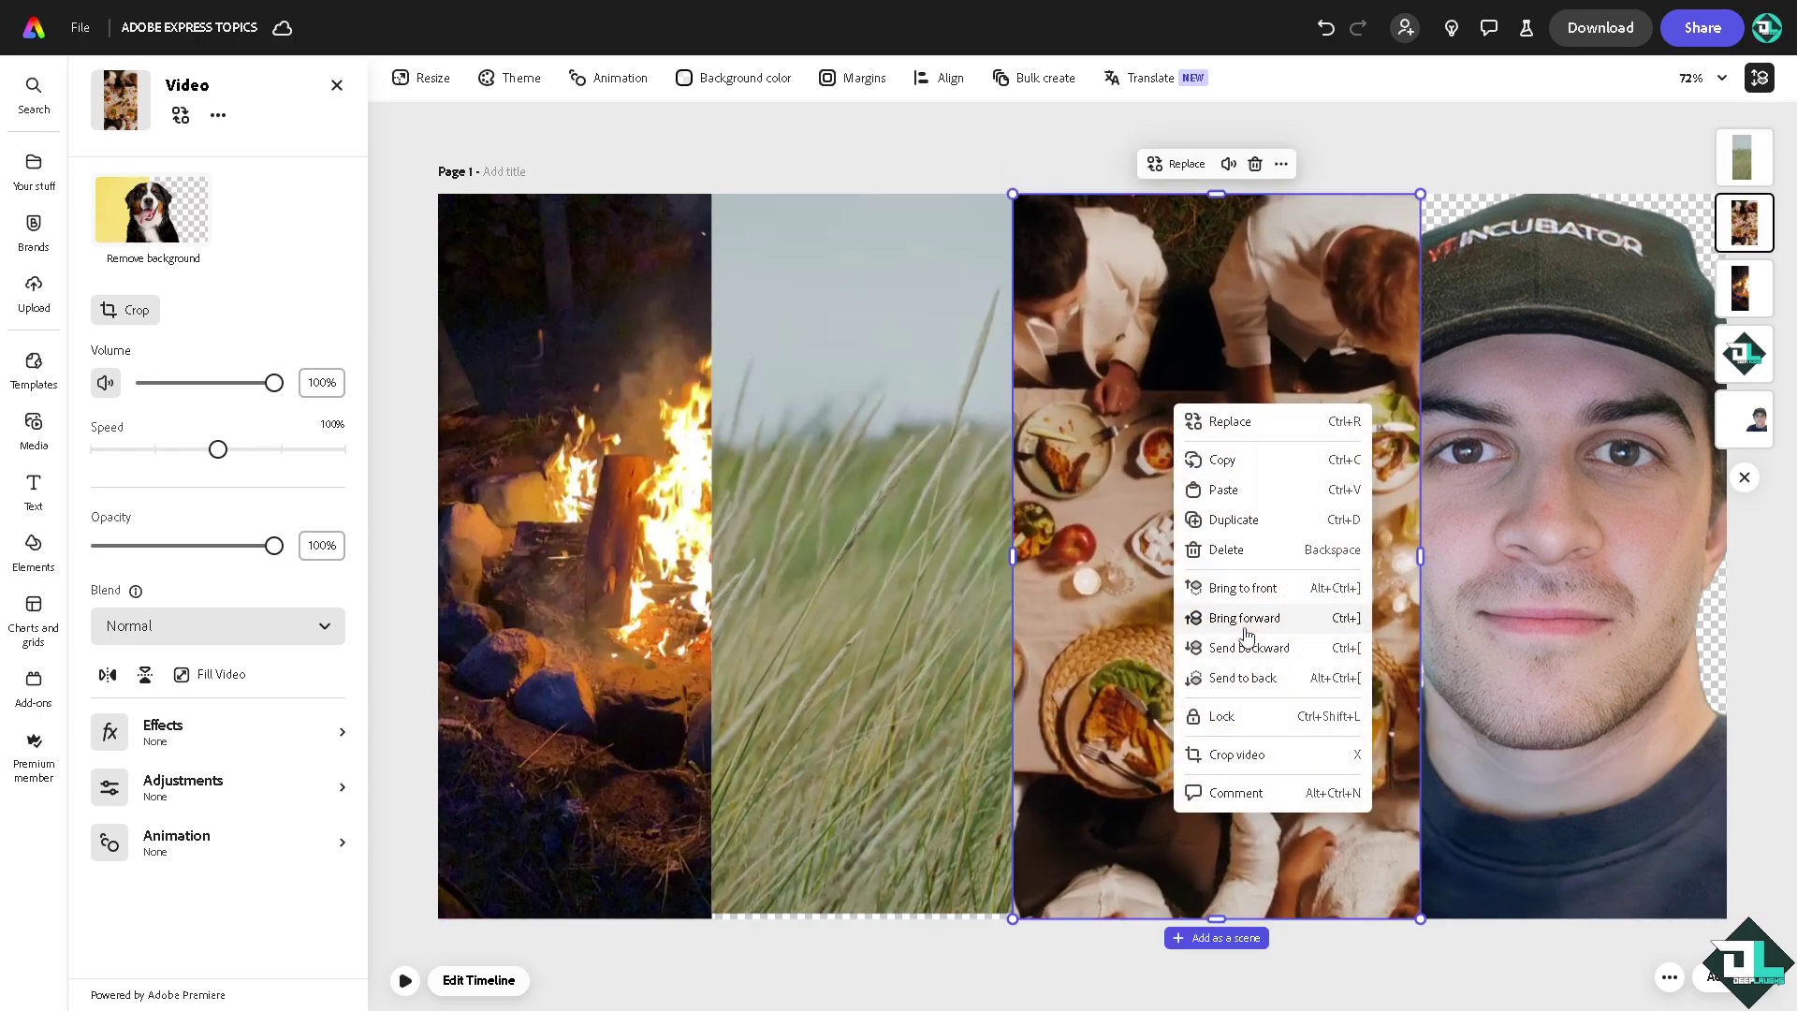
click(1250, 646)
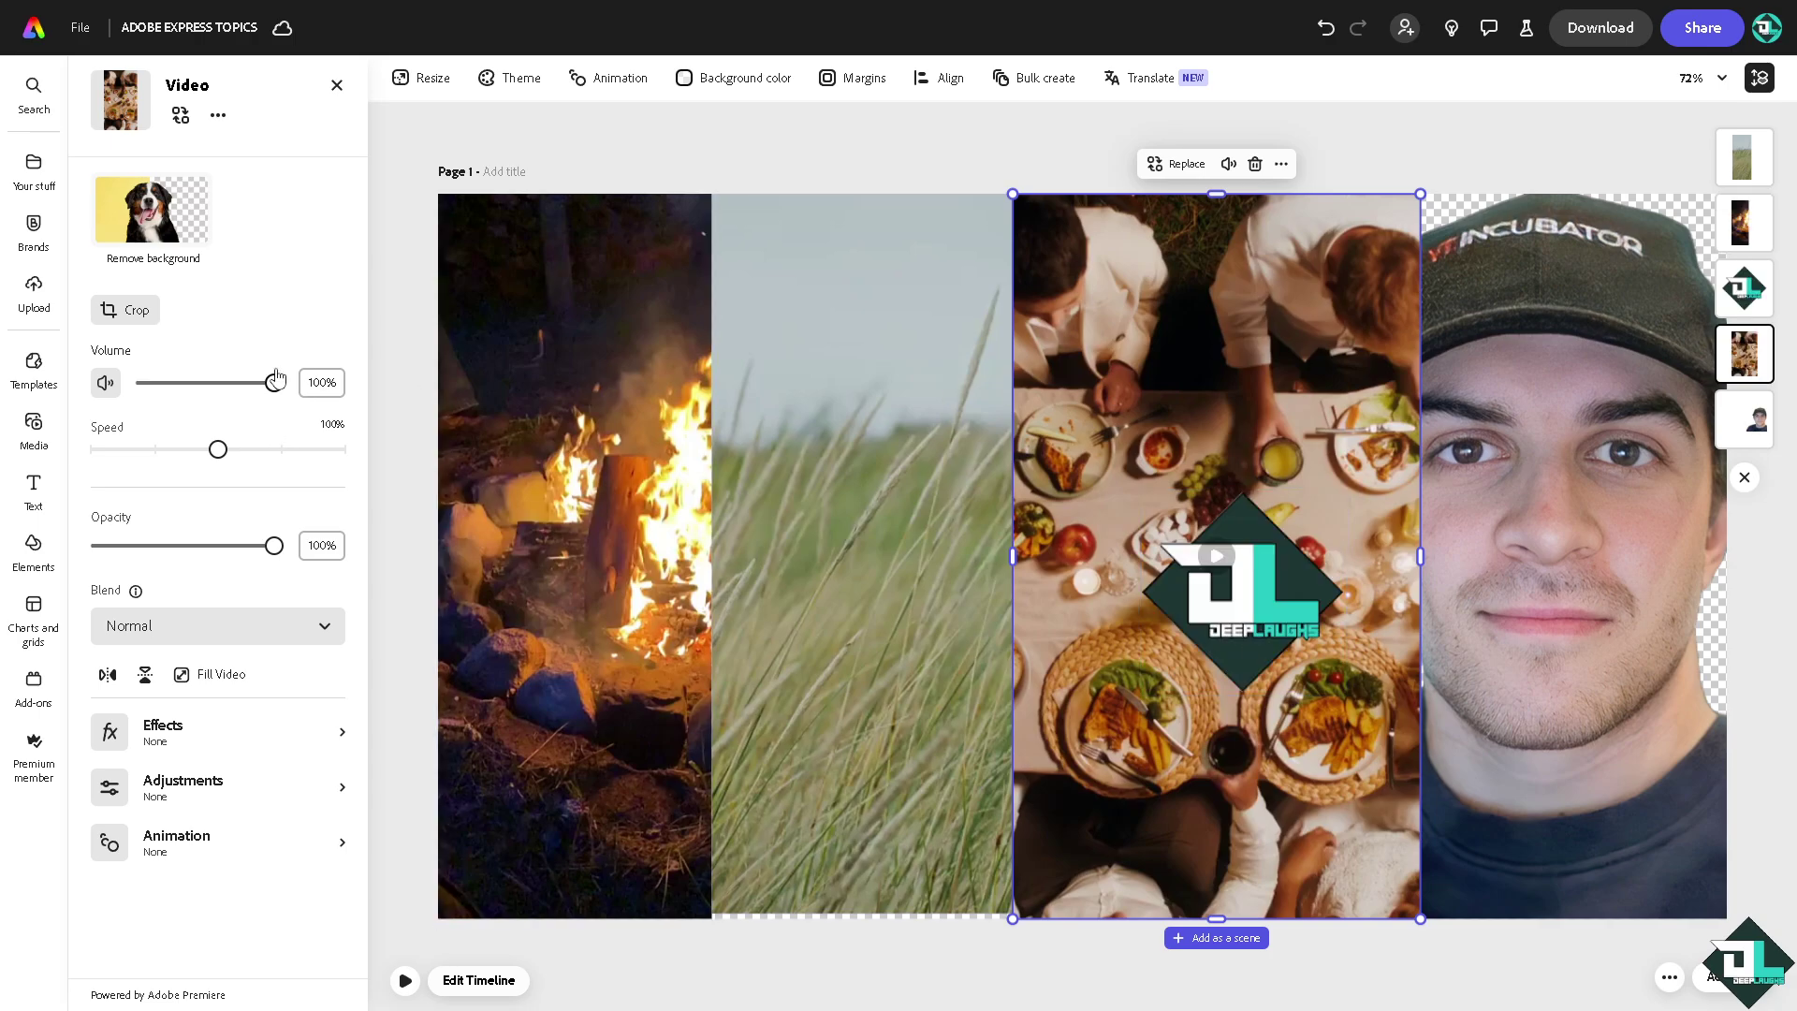
click(335, 85)
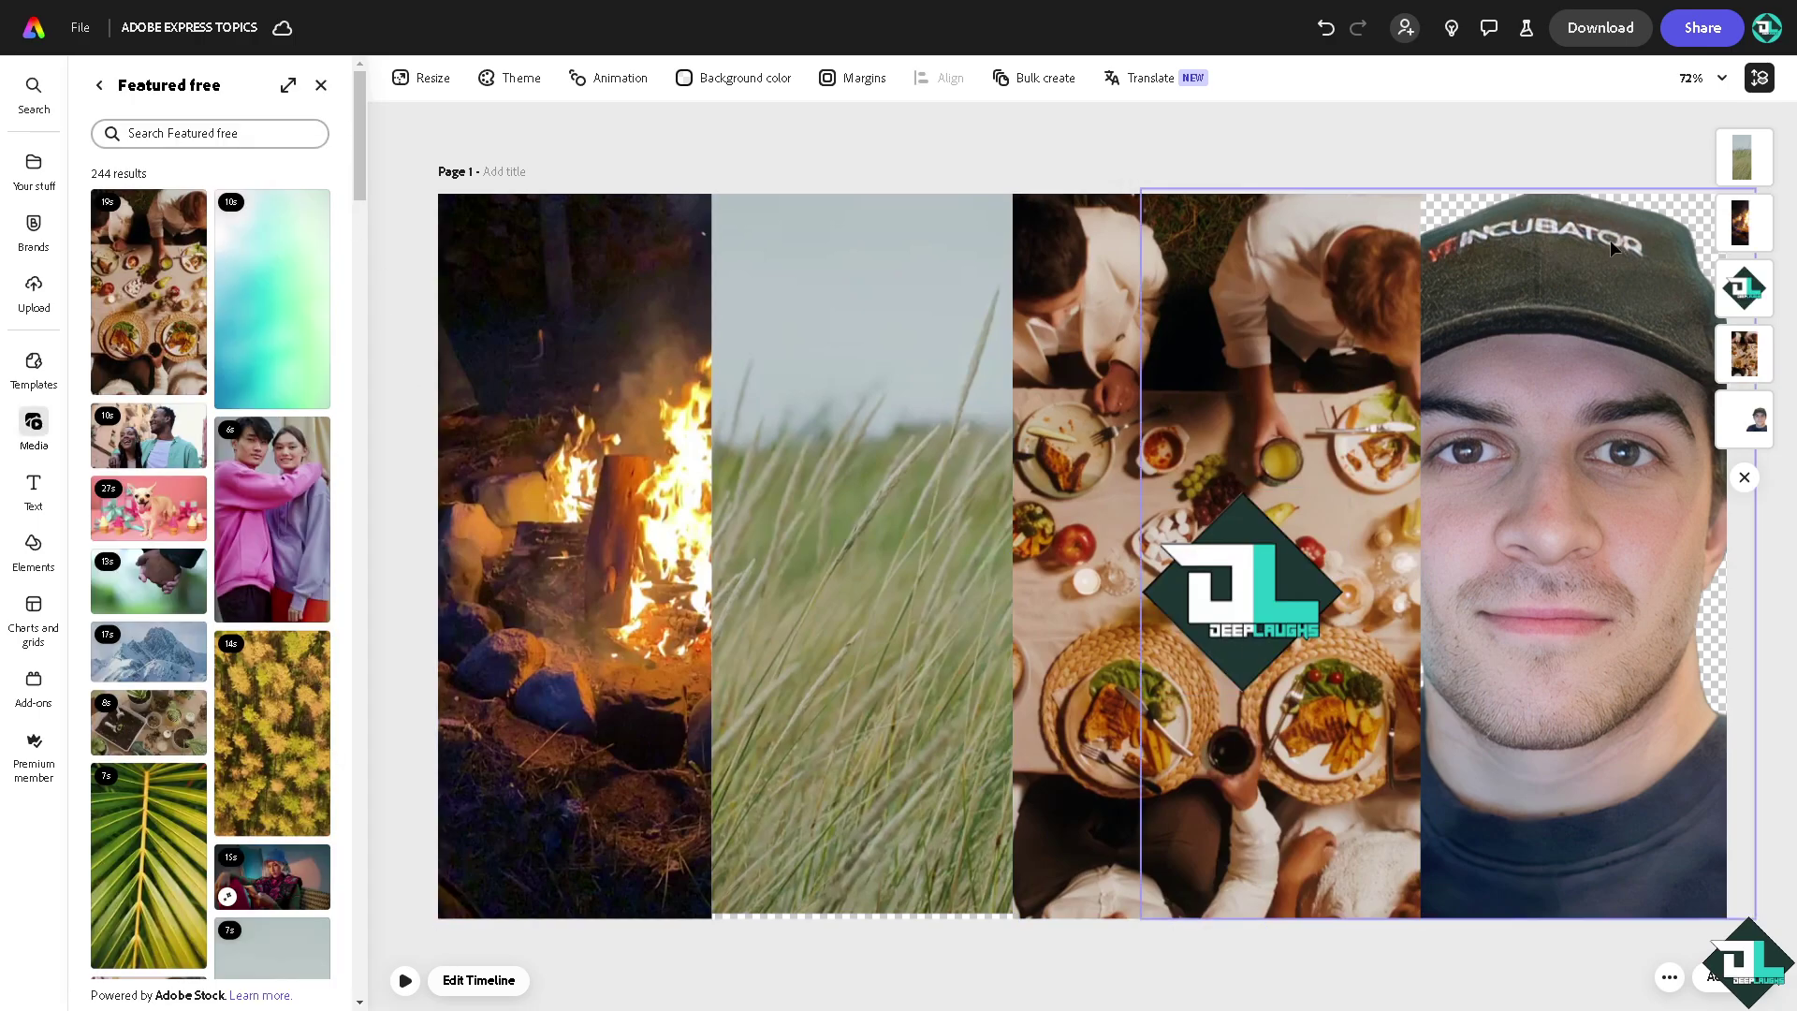
Bring the portrait of the man in the cap forward, in front of the dining table video
click(1581, 253)
right_click(1574, 258)
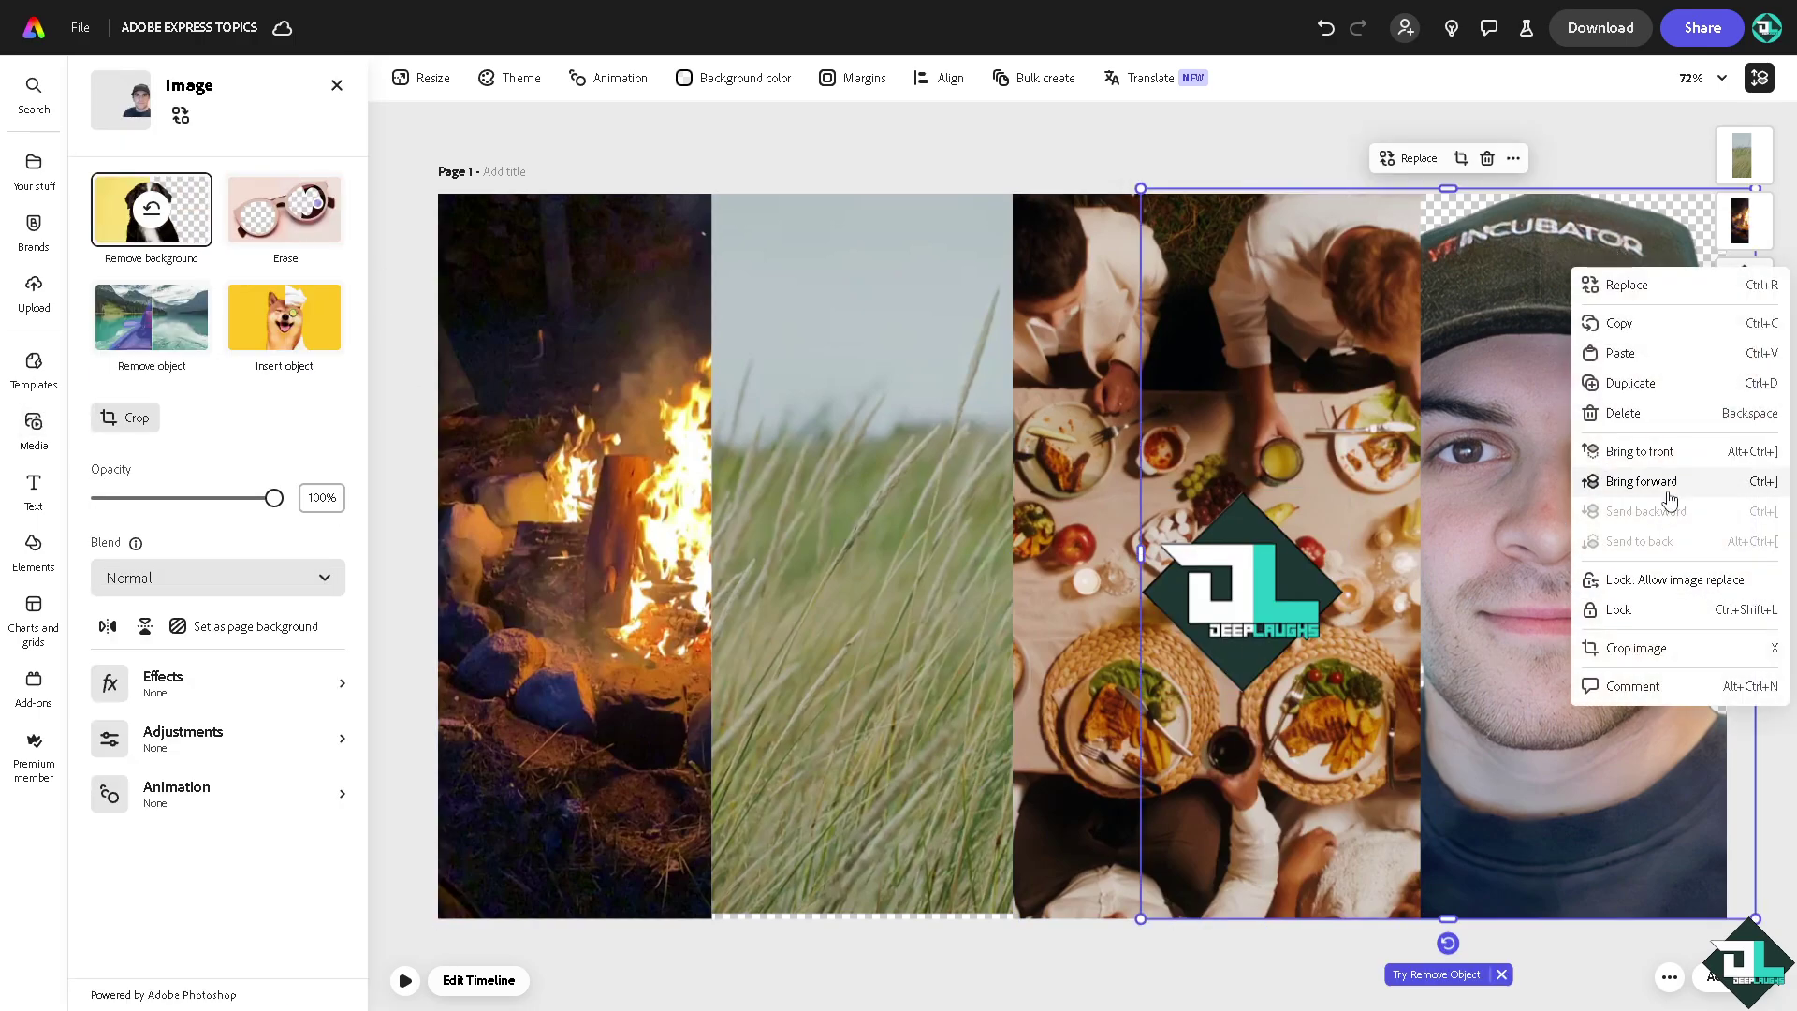
click(1664, 483)
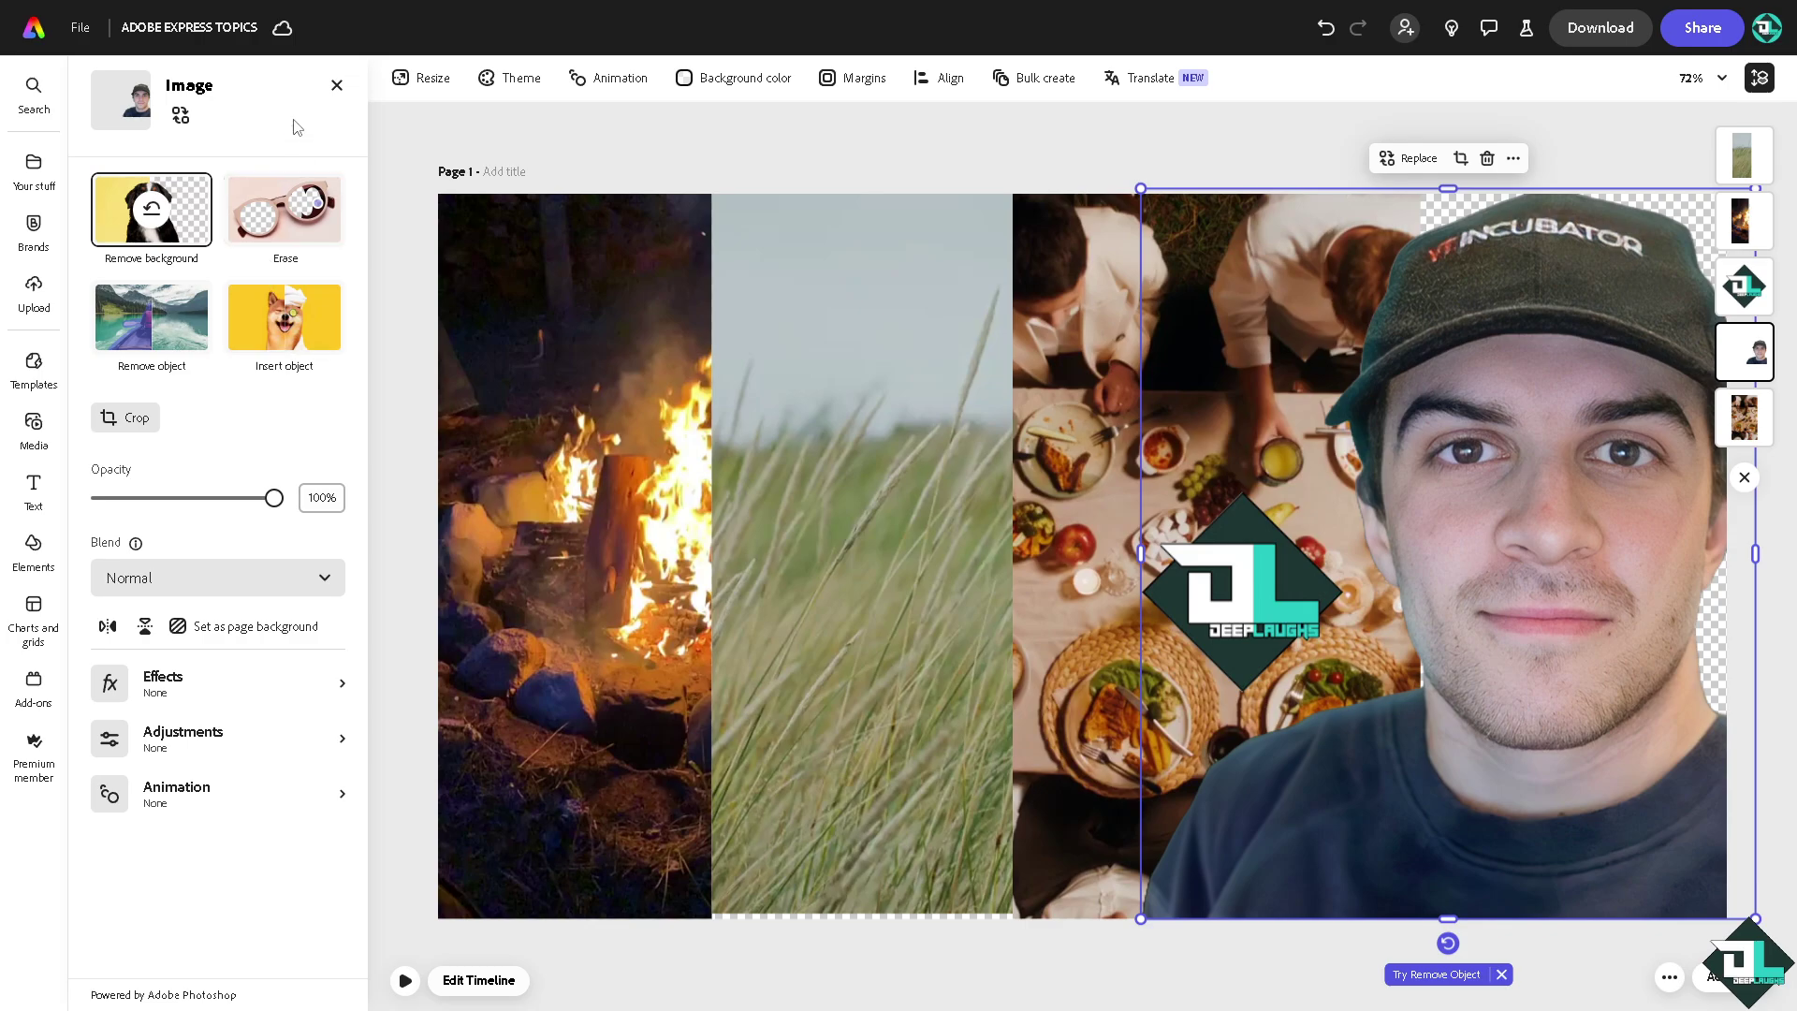
click(336, 86)
Browse further through the Featured free video collection for another clip, and close the library
scroll(258, 664, down, 3)
scroll(224, 711, down, 2)
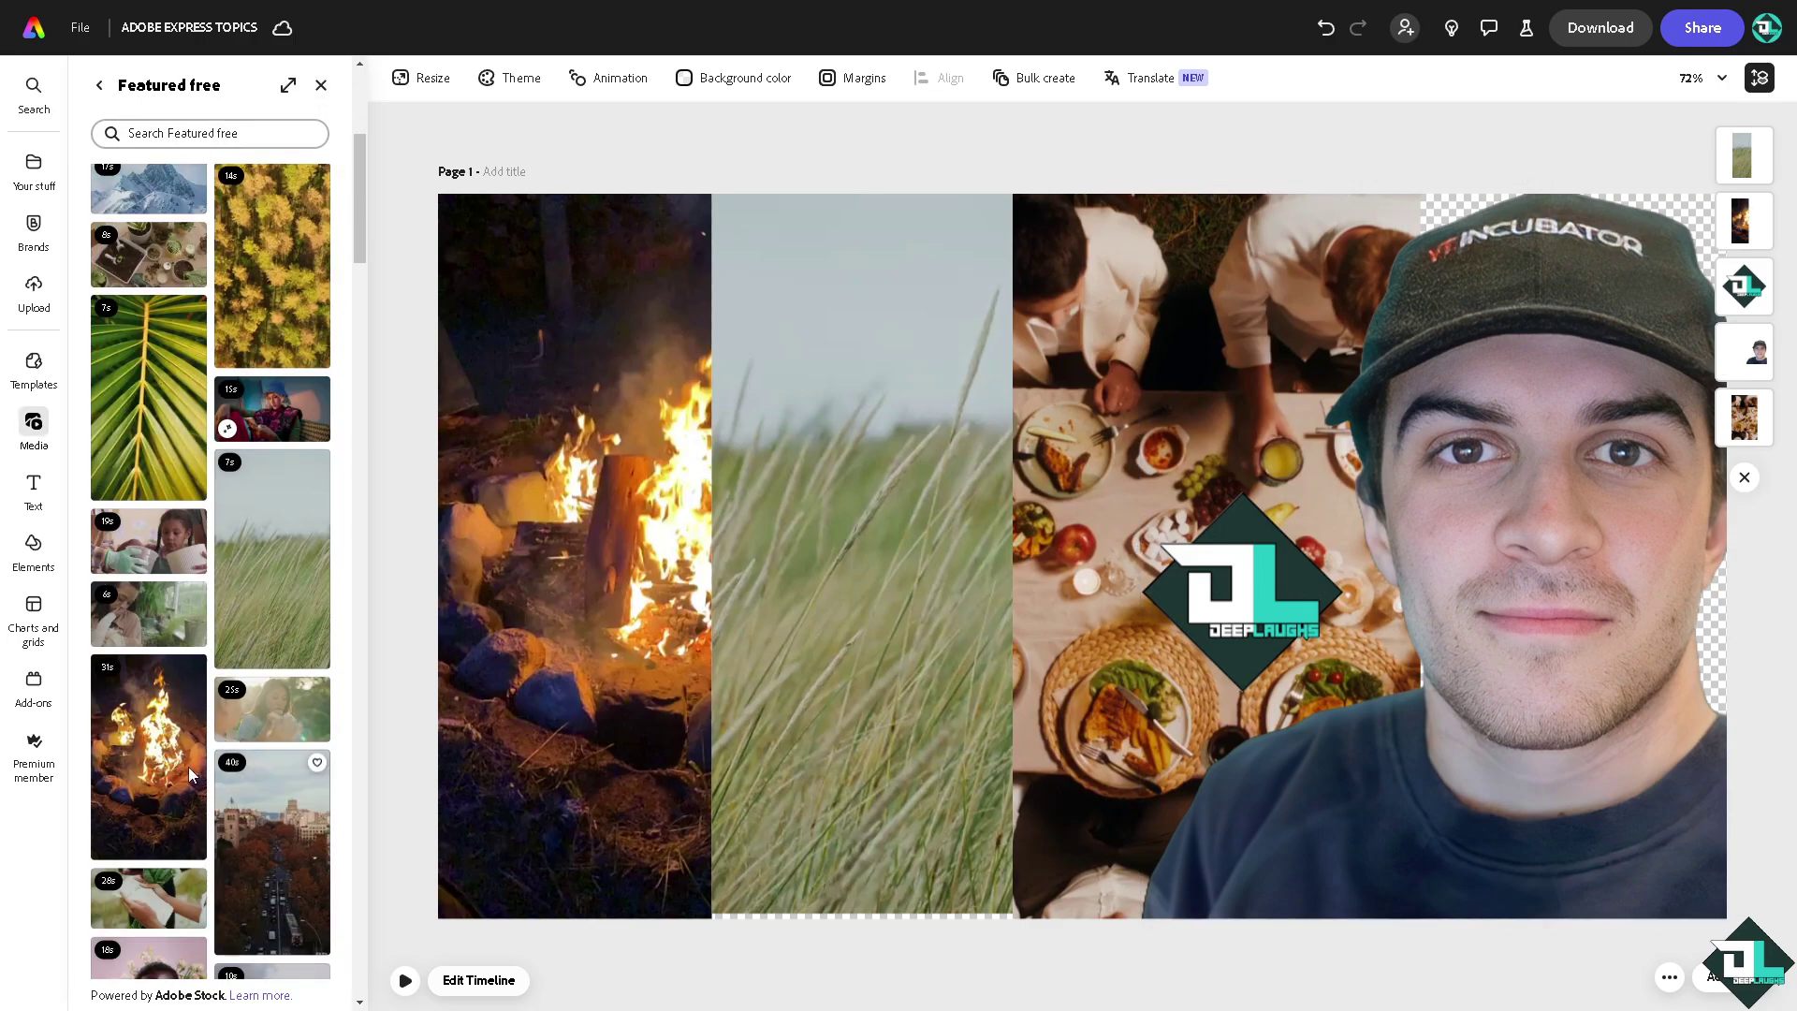
scroll(196, 796, down, 5)
scroll(200, 803, down, 4)
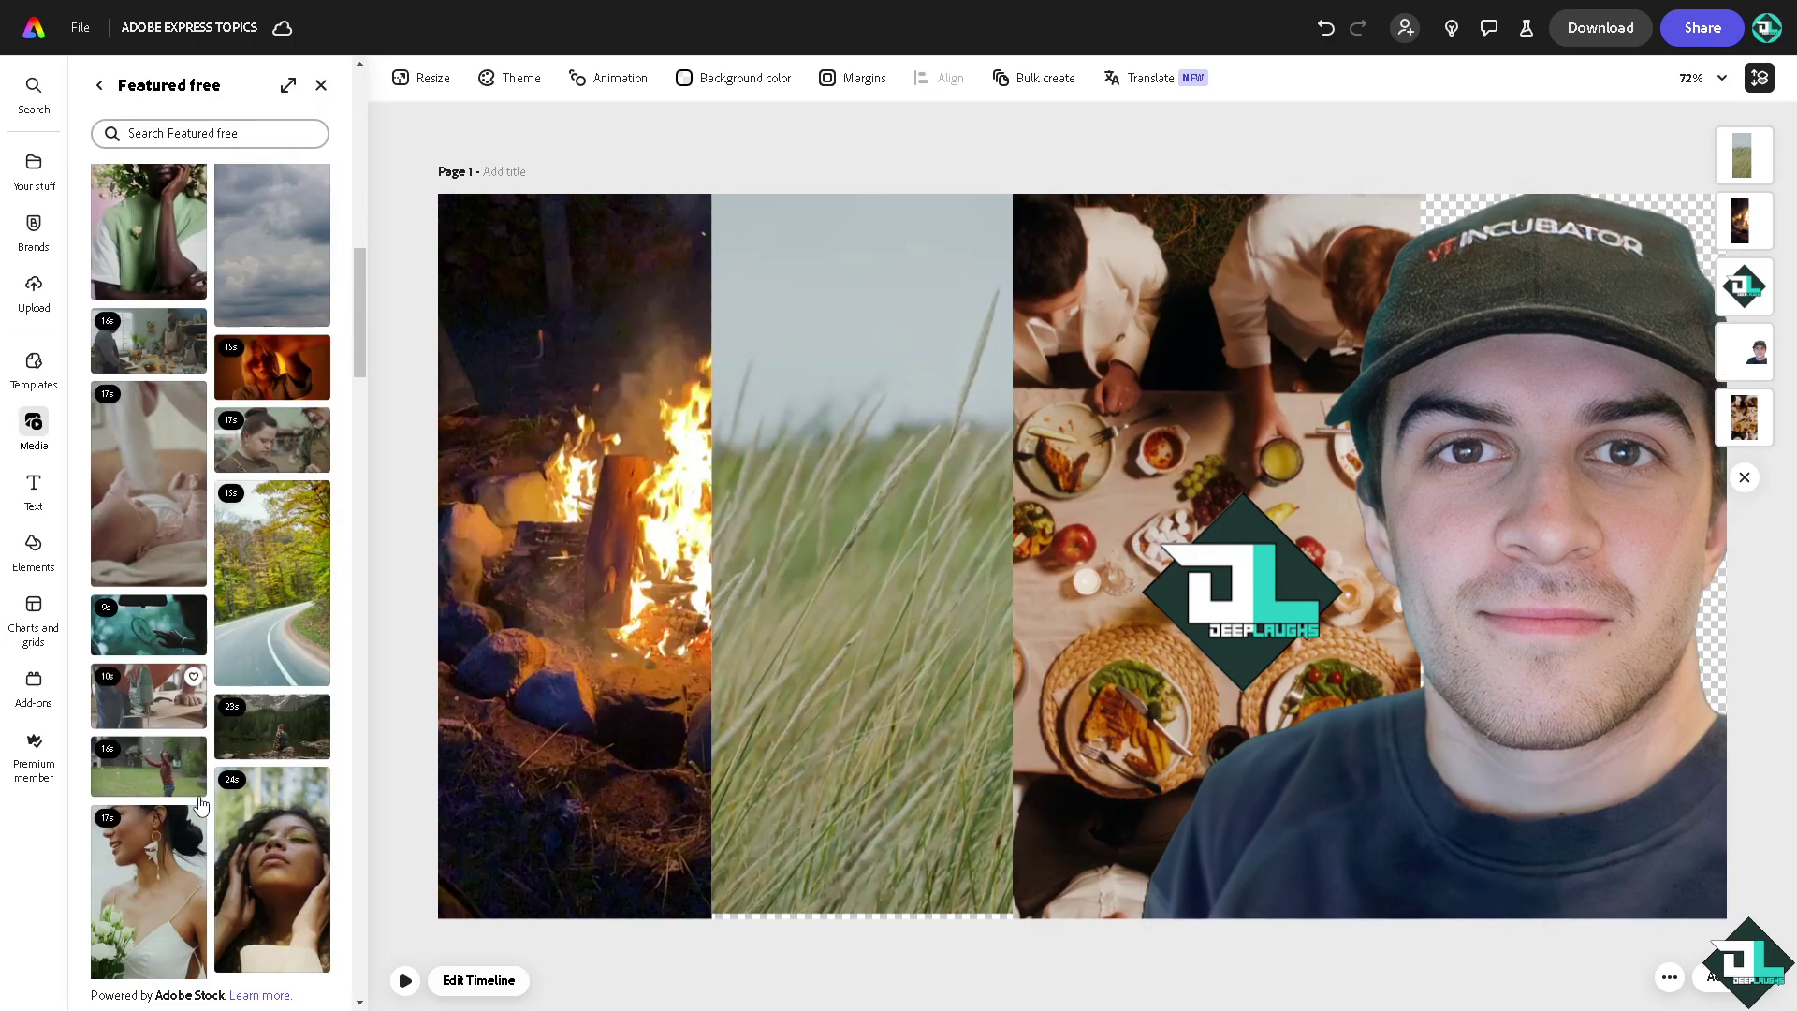
scroll(312, 654, down, 4)
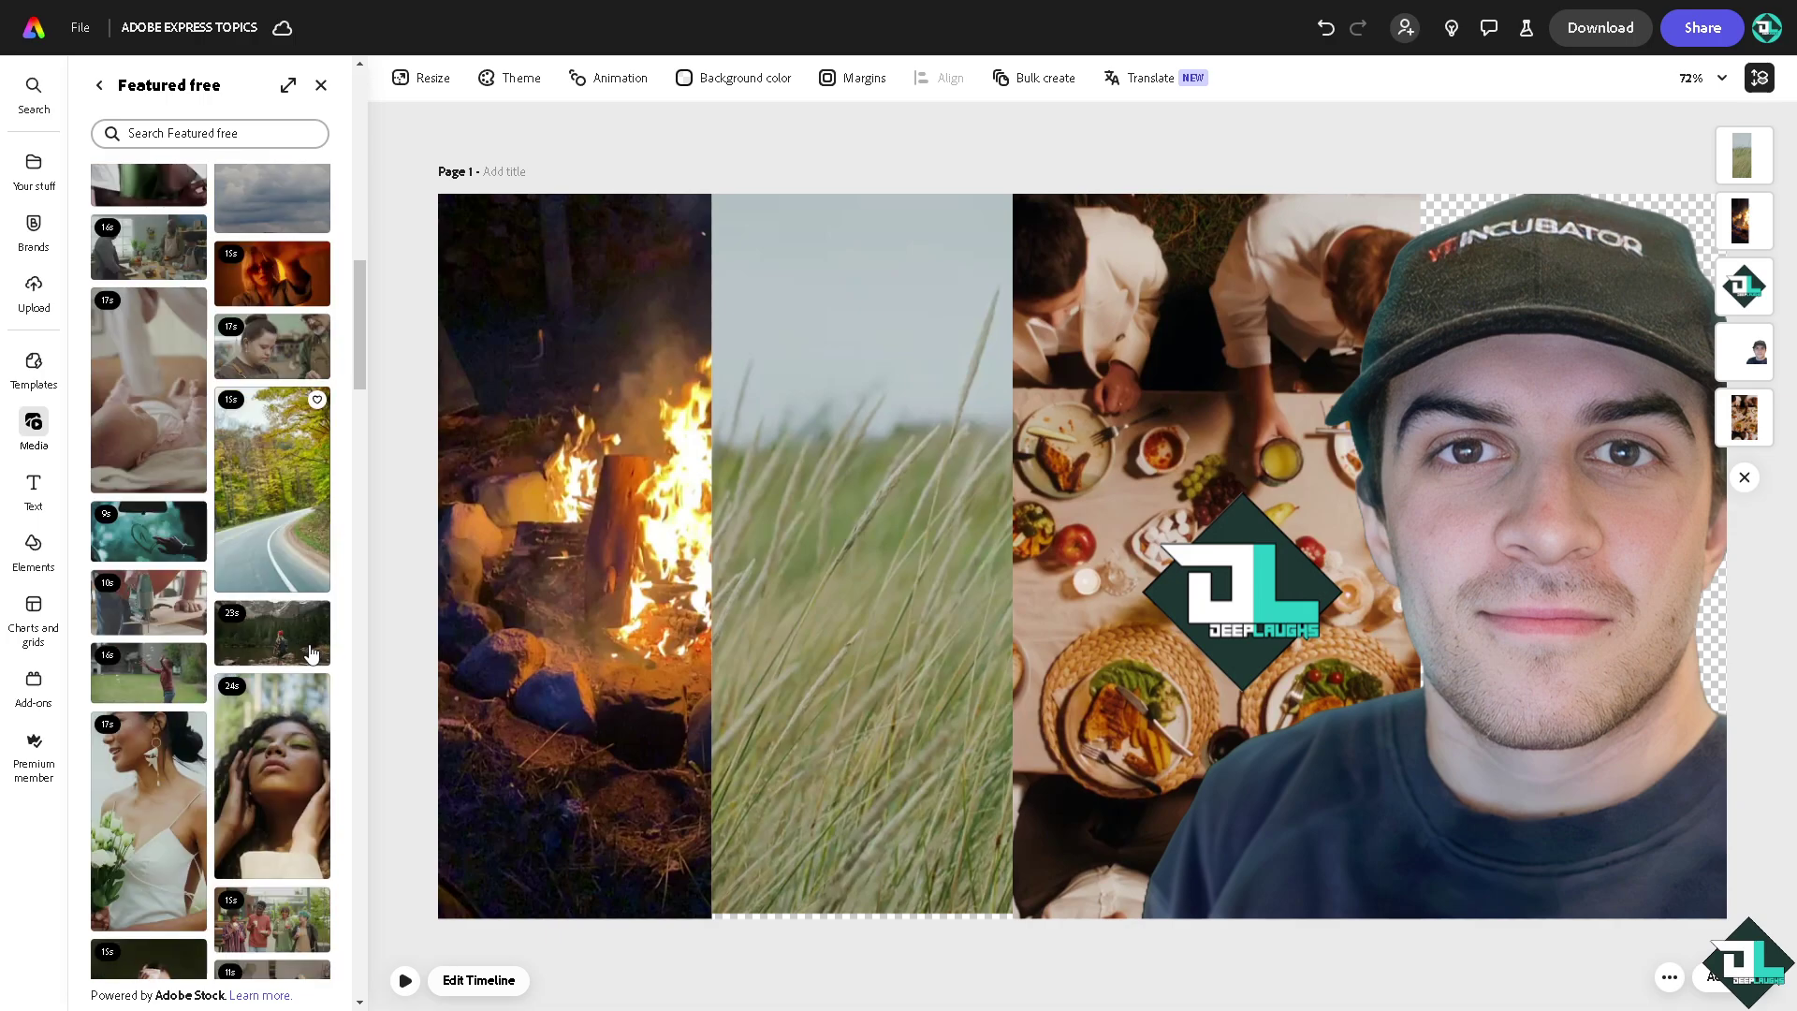
scroll(170, 792, down, 4)
scroll(171, 789, down, 4)
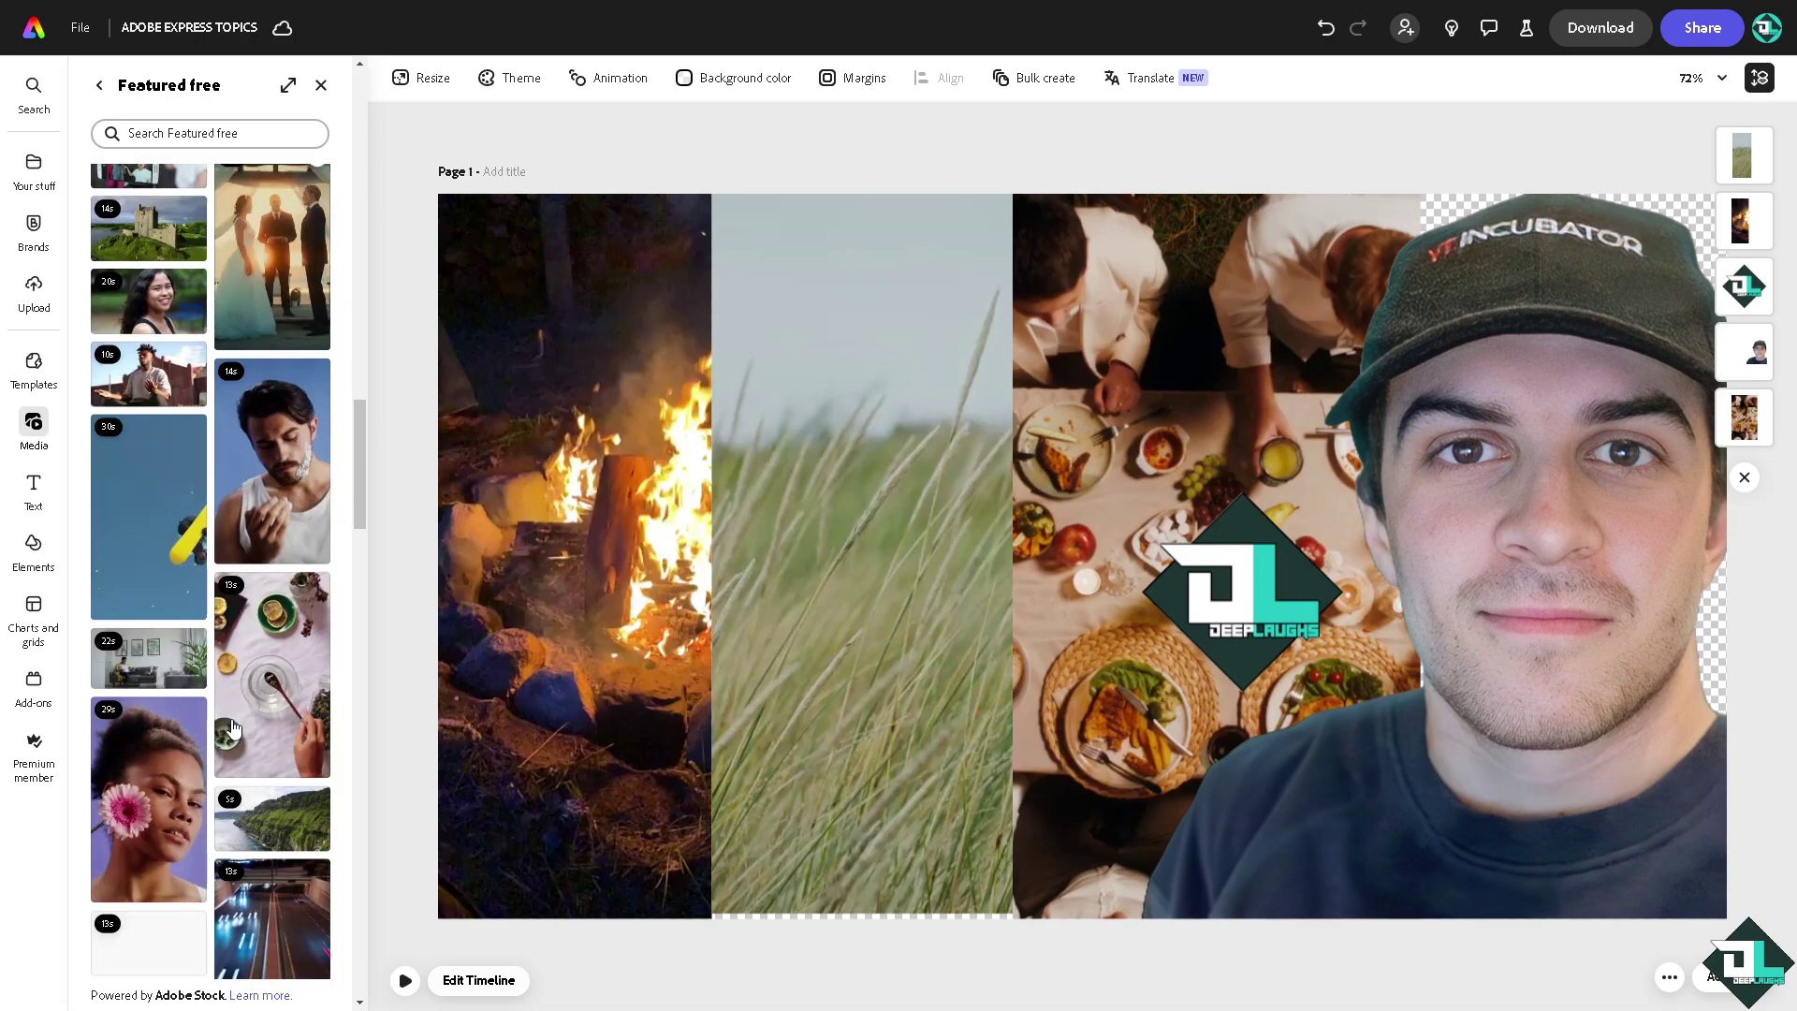
scroll(172, 789, up, 5)
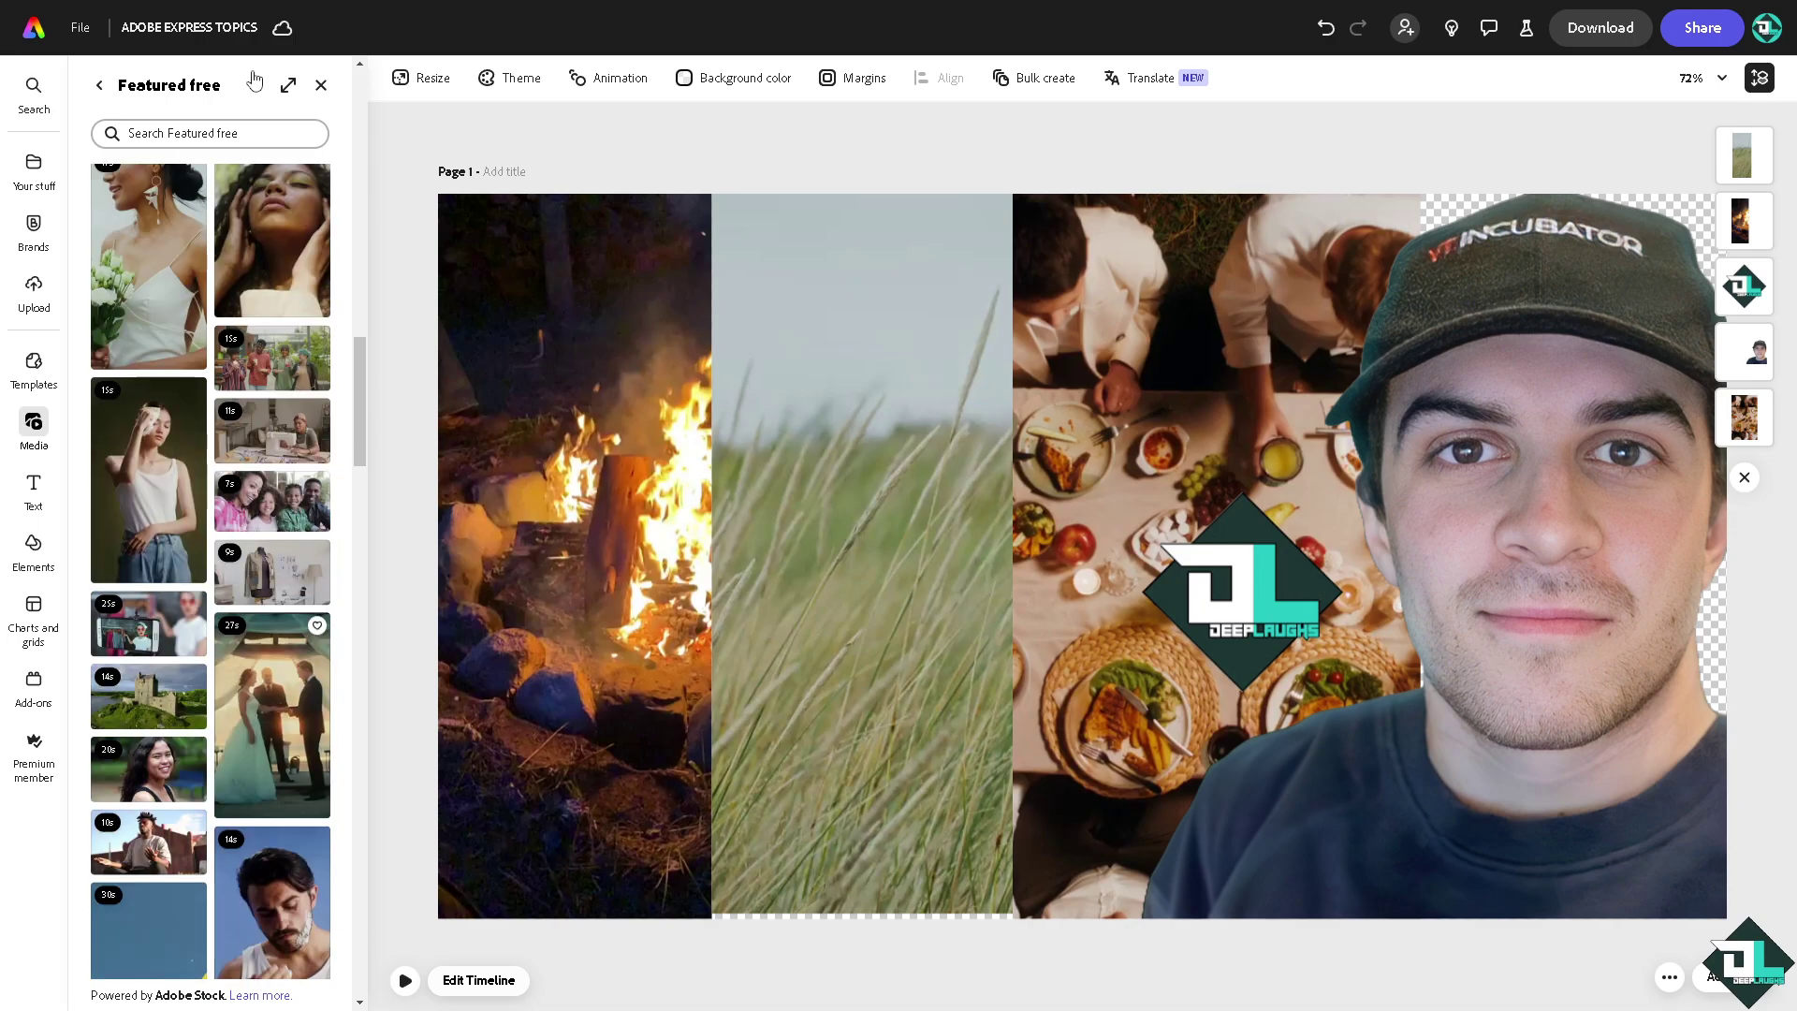
click(321, 85)
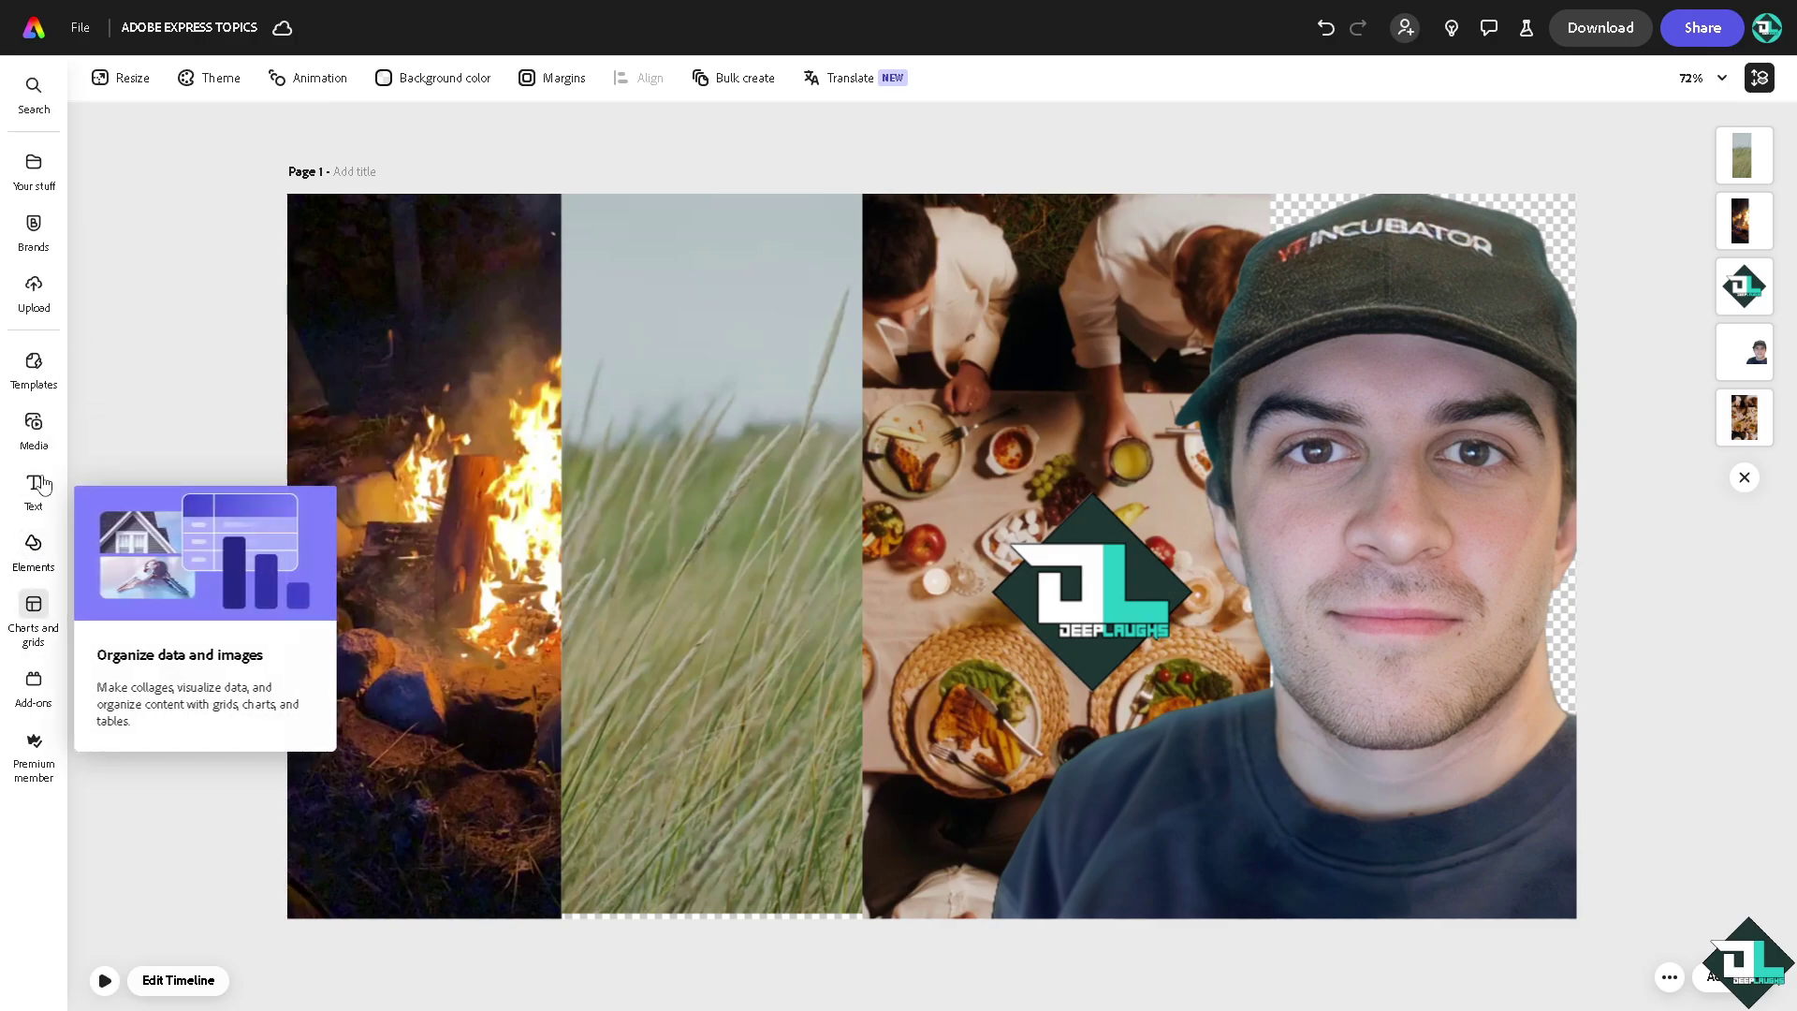
Add the purple swirl video from the Abstract collection beside the dining strip and enlarge it to cover the rest of the page
click(34, 426)
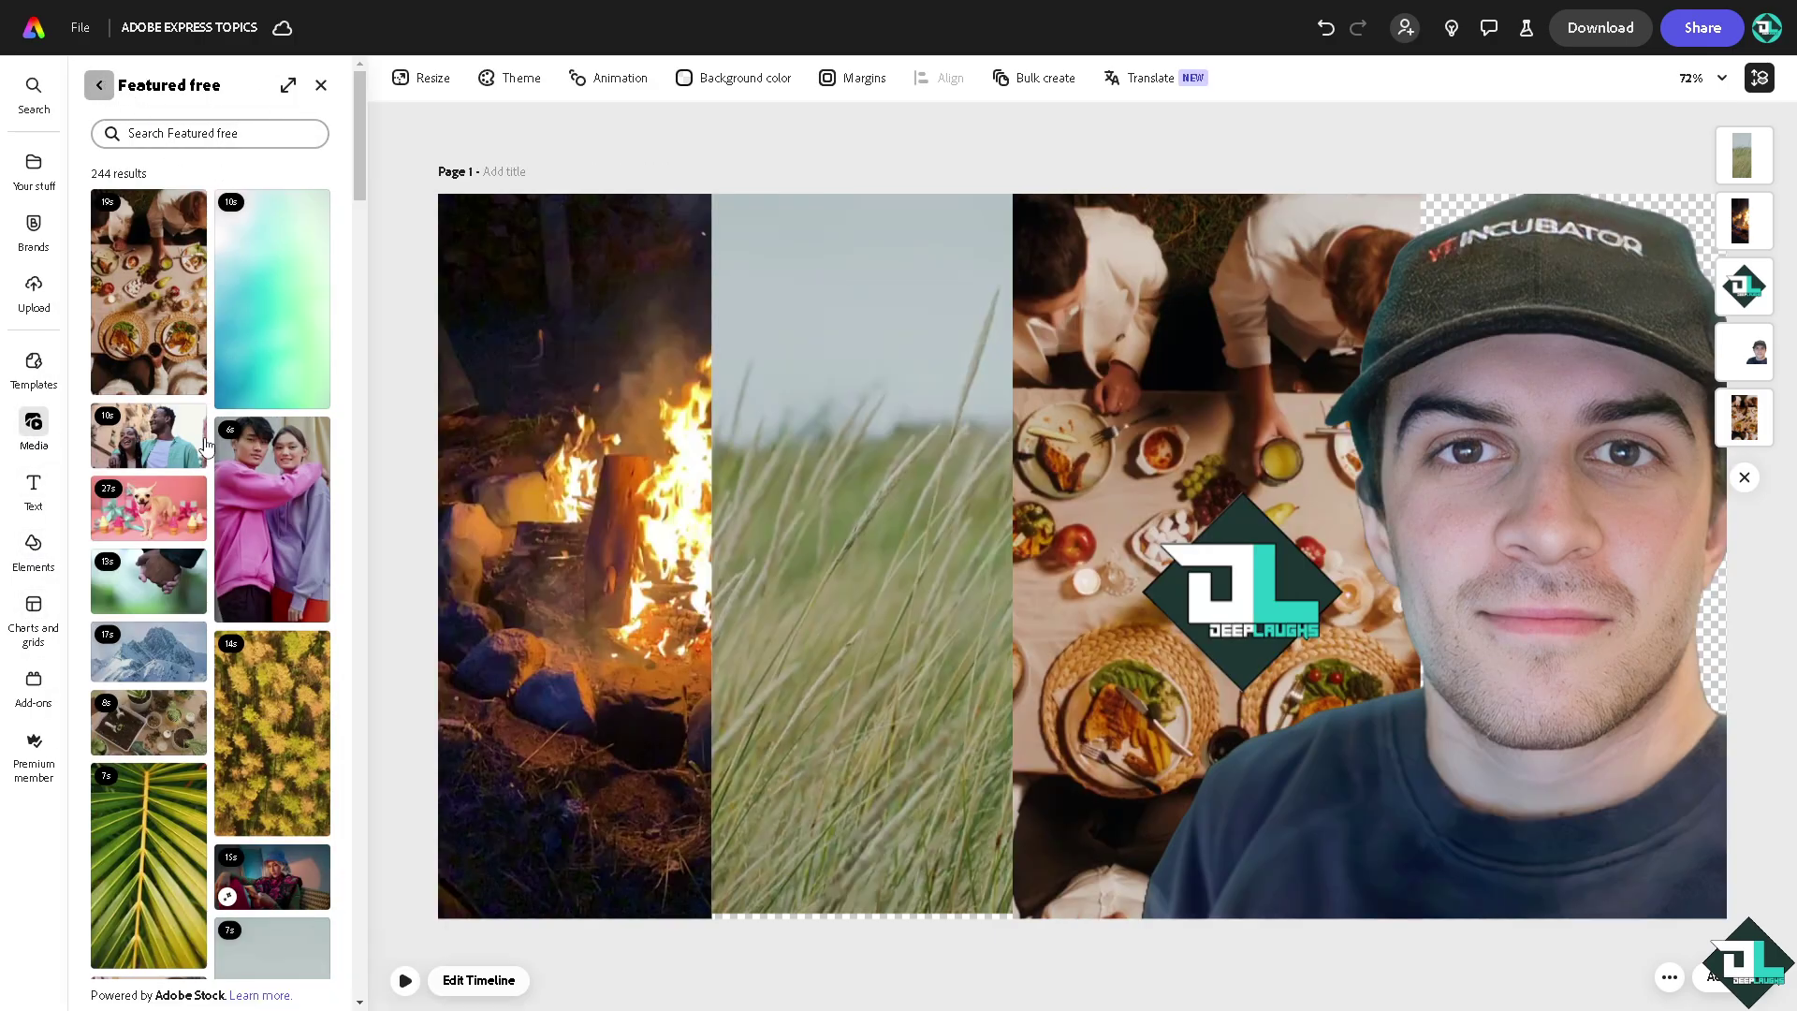
scroll(229, 491, down, 4)
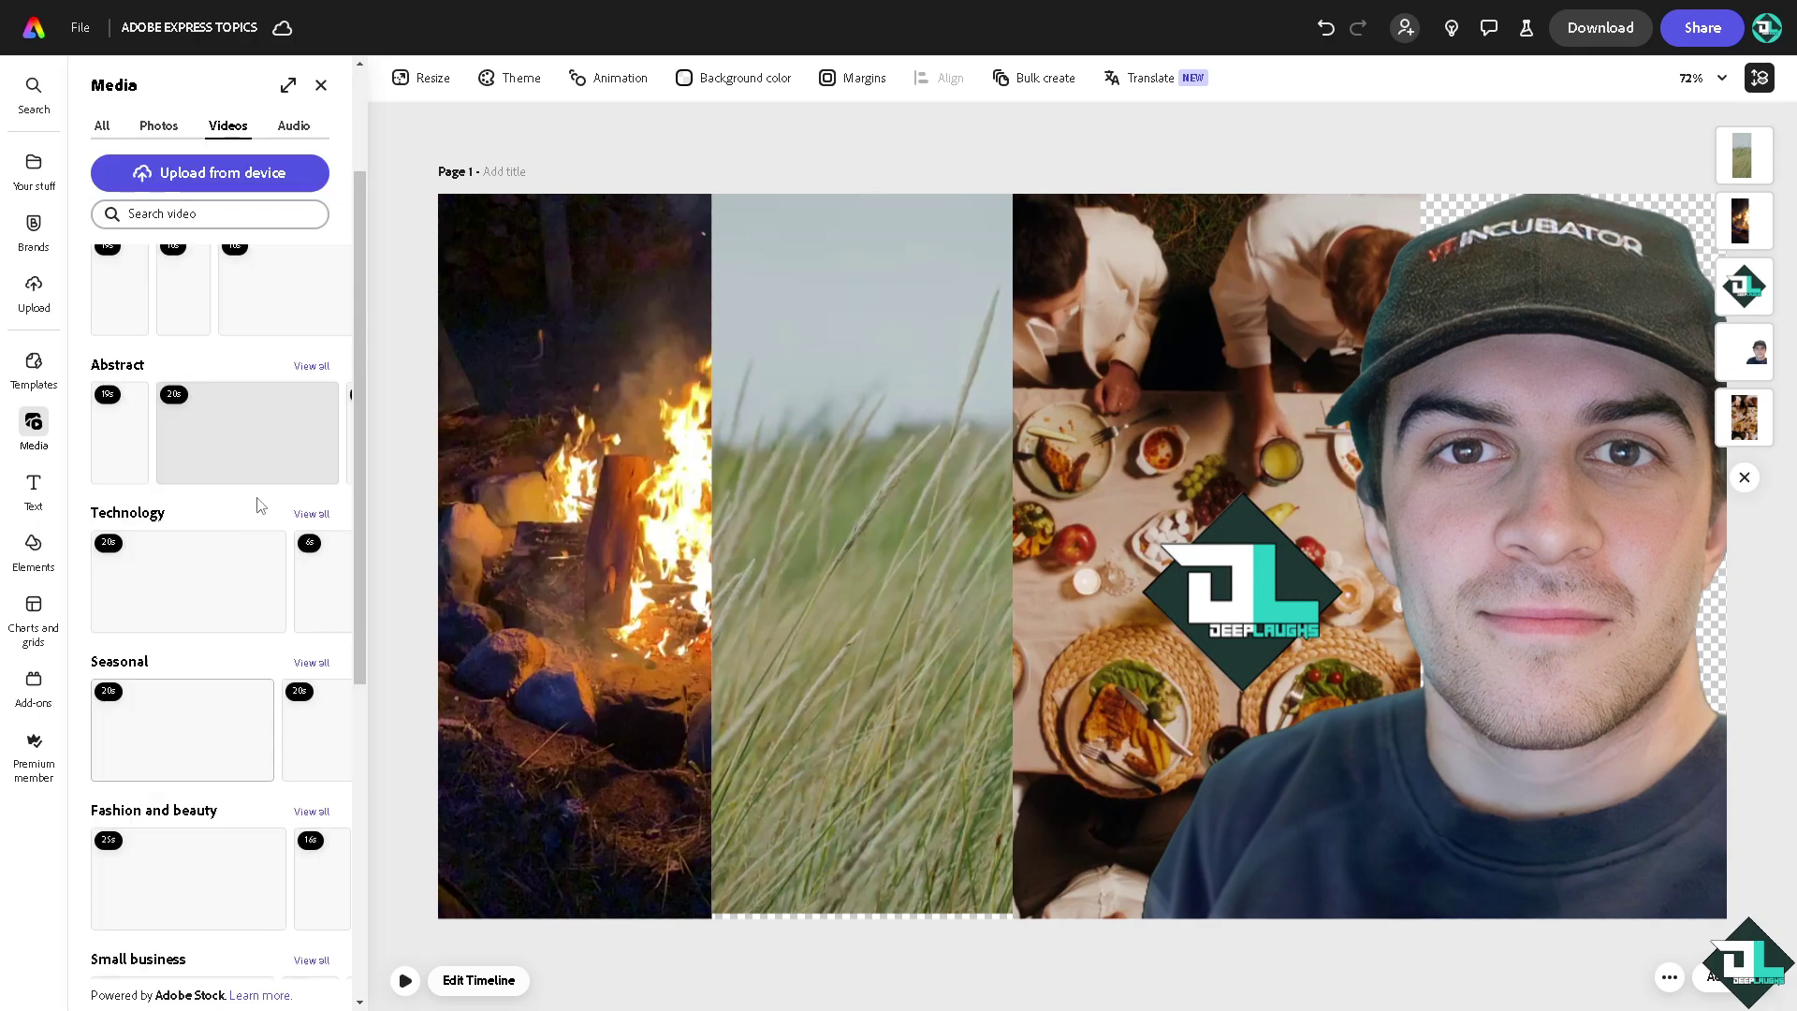
drag(118, 432, 1597, 370)
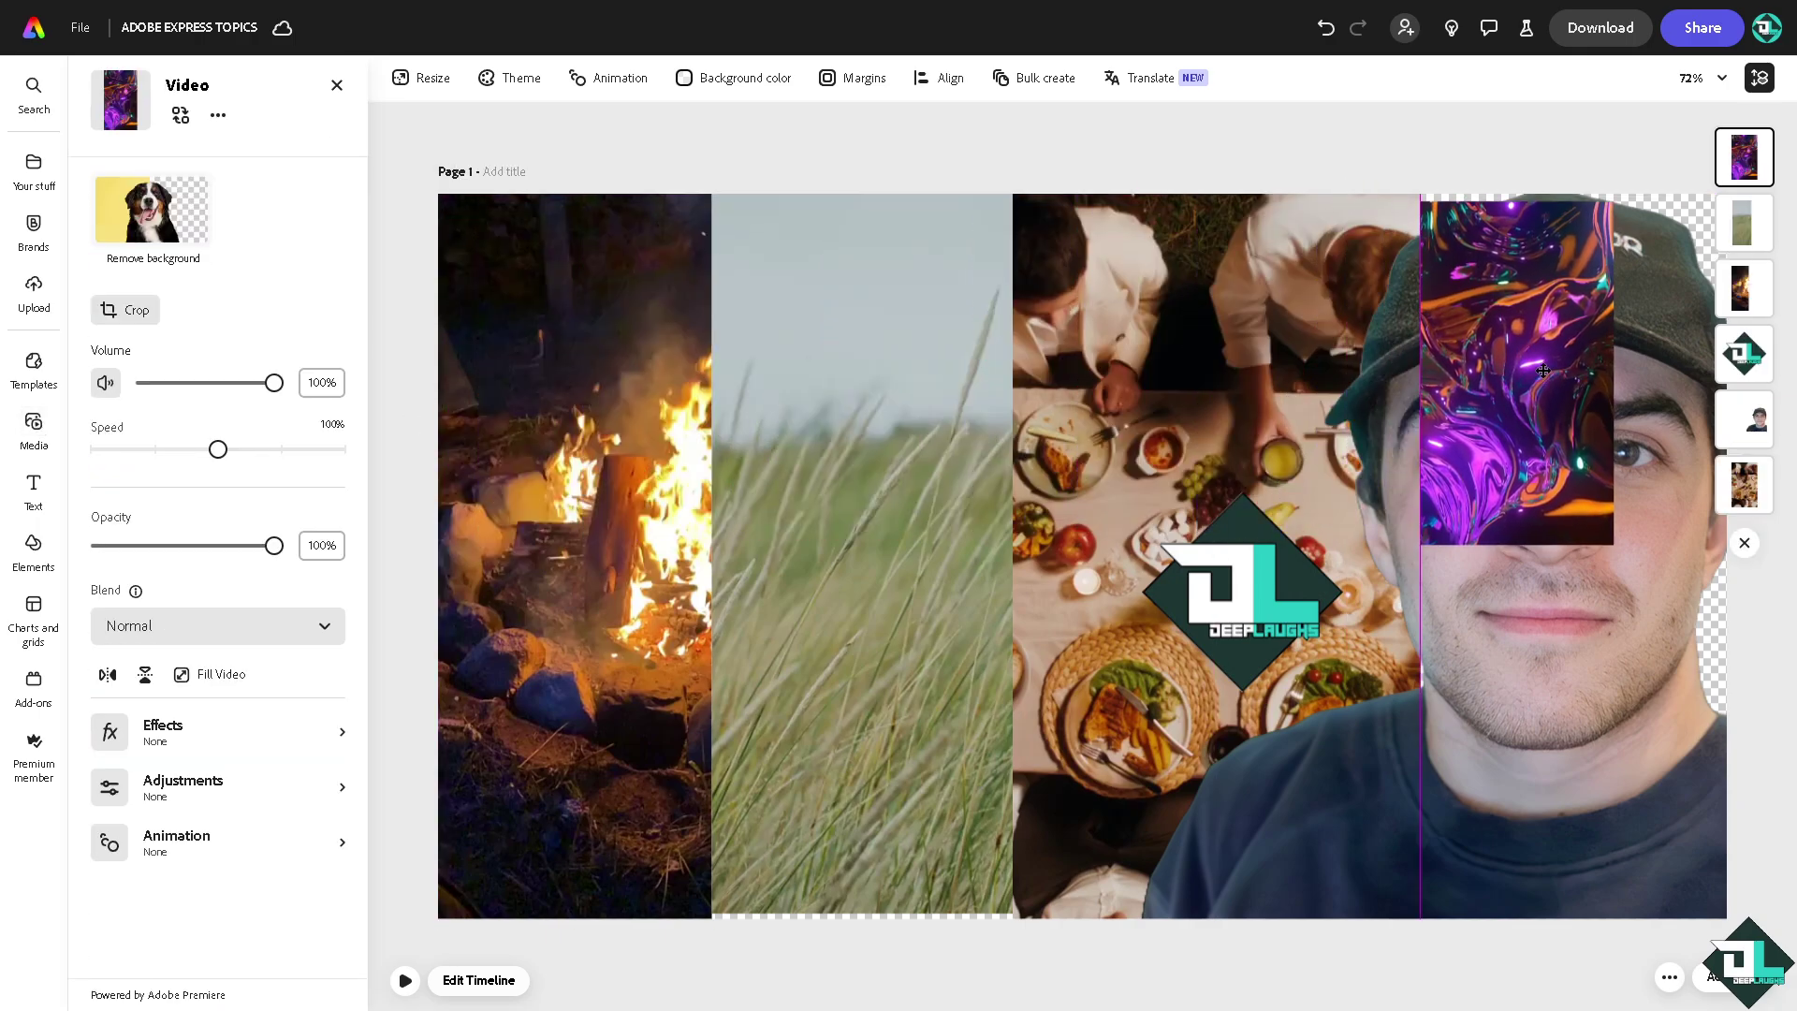
drag(1614, 540, 1783, 964)
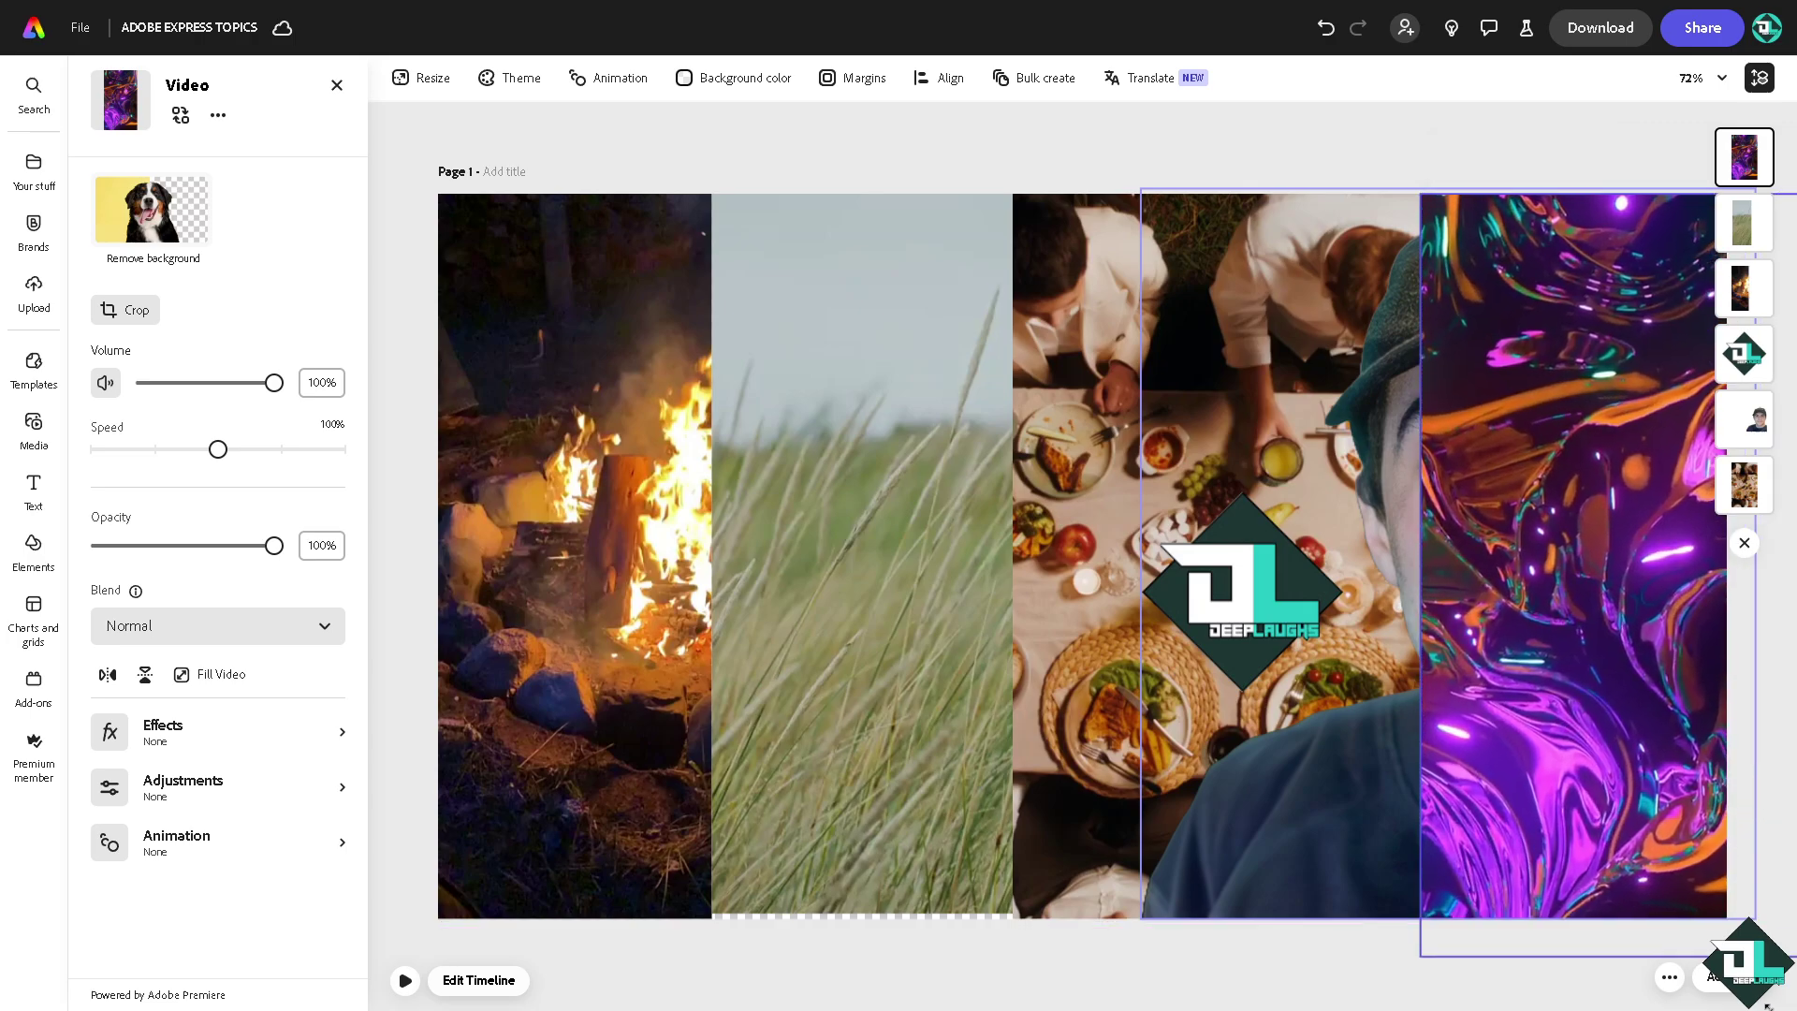
Send the purple abstract video to the back of the layer order and deselect it
right_click(1588, 529)
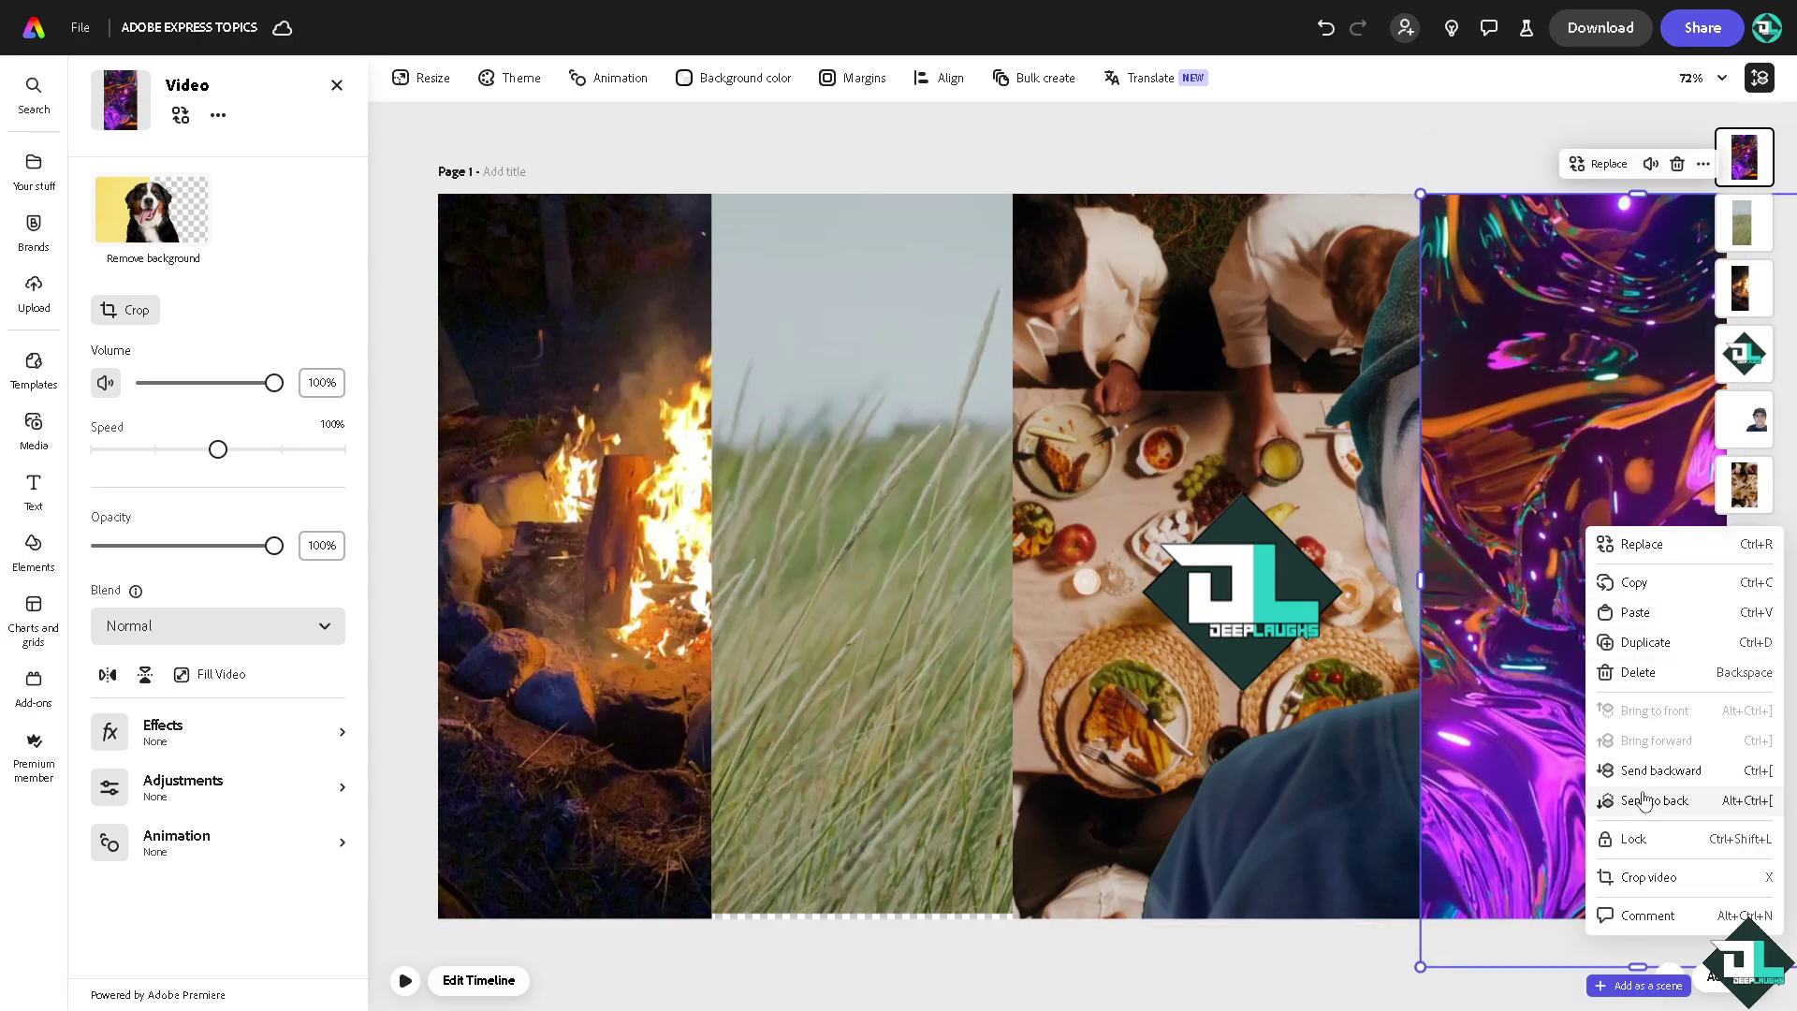
click(1647, 799)
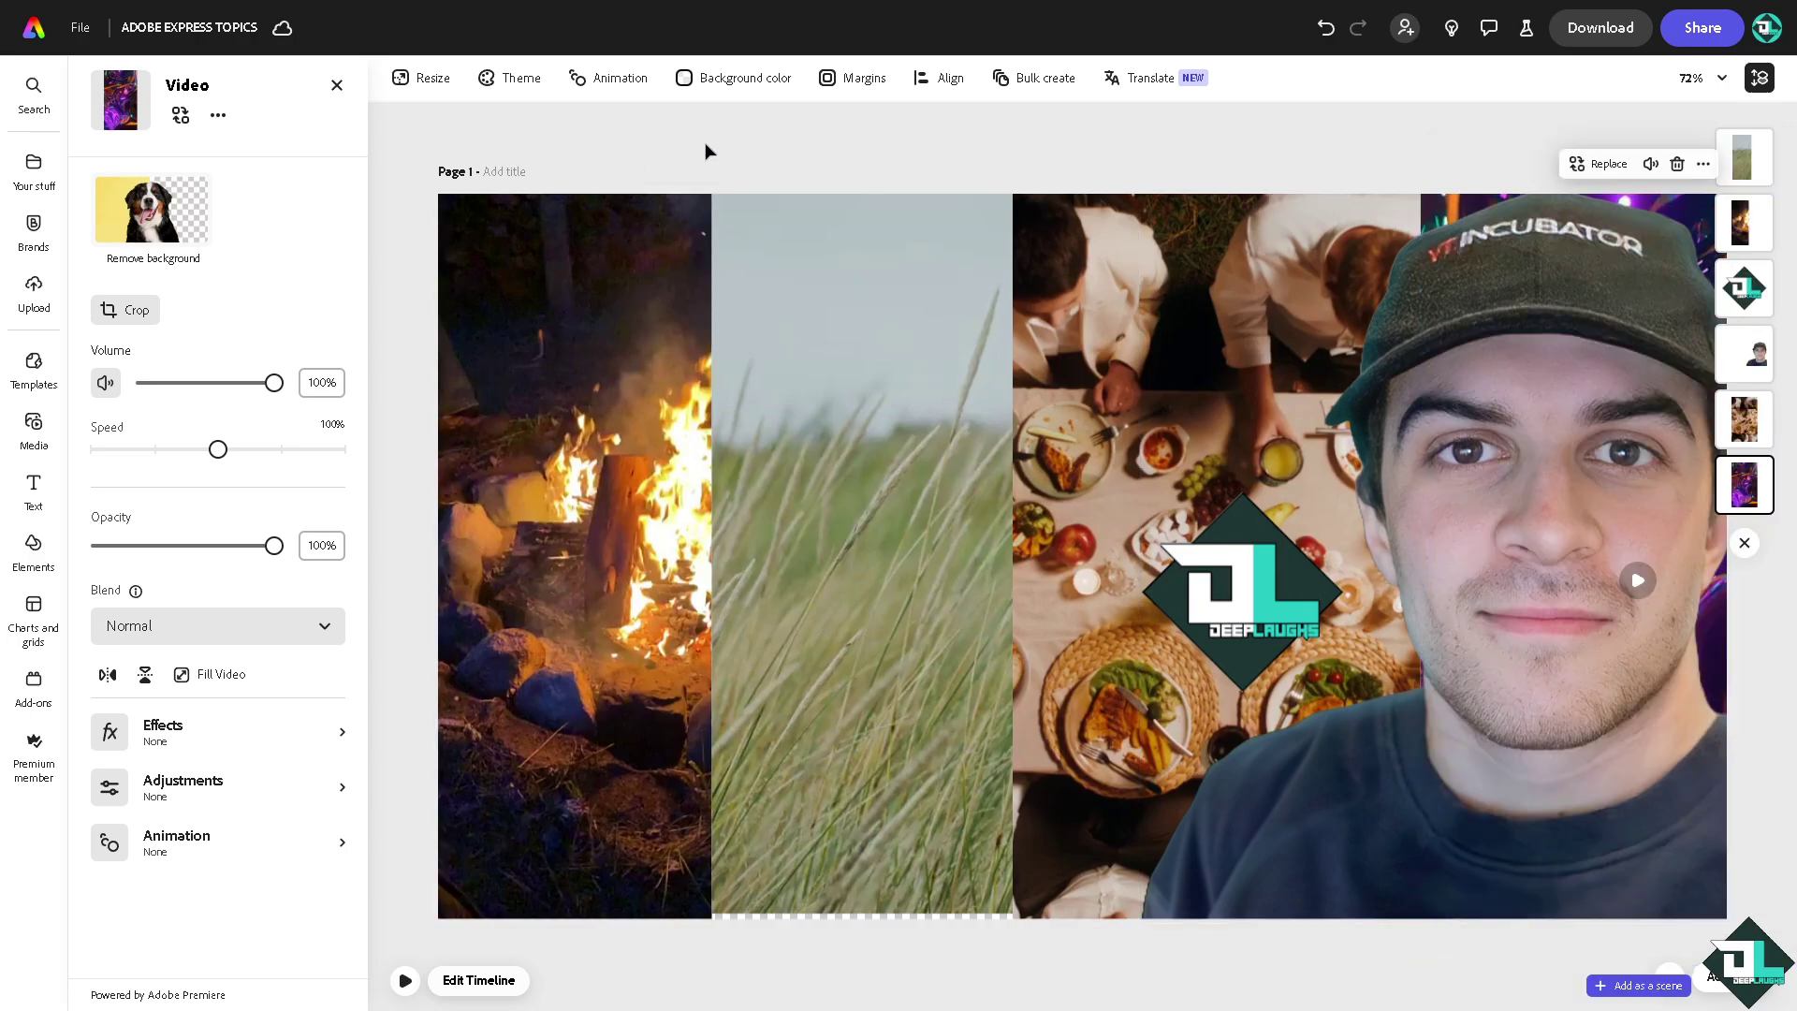
click(878, 111)
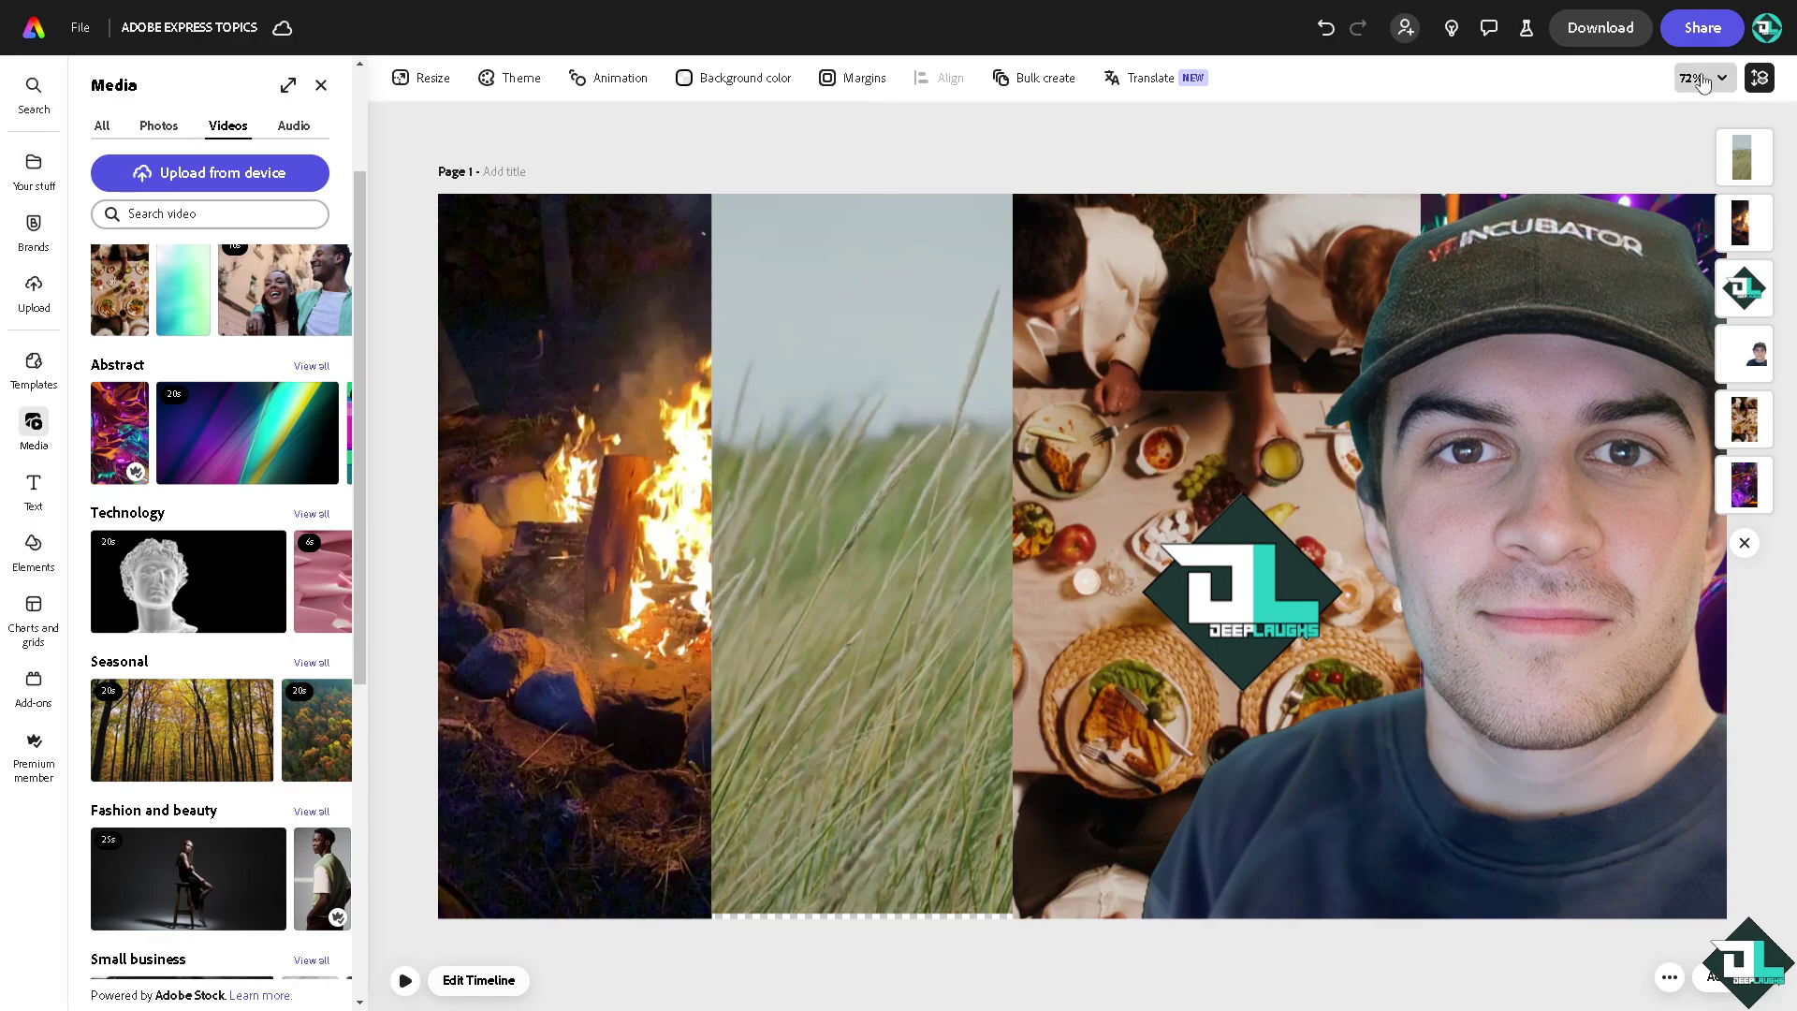
Hide the layer stack and close the media library
click(1763, 86)
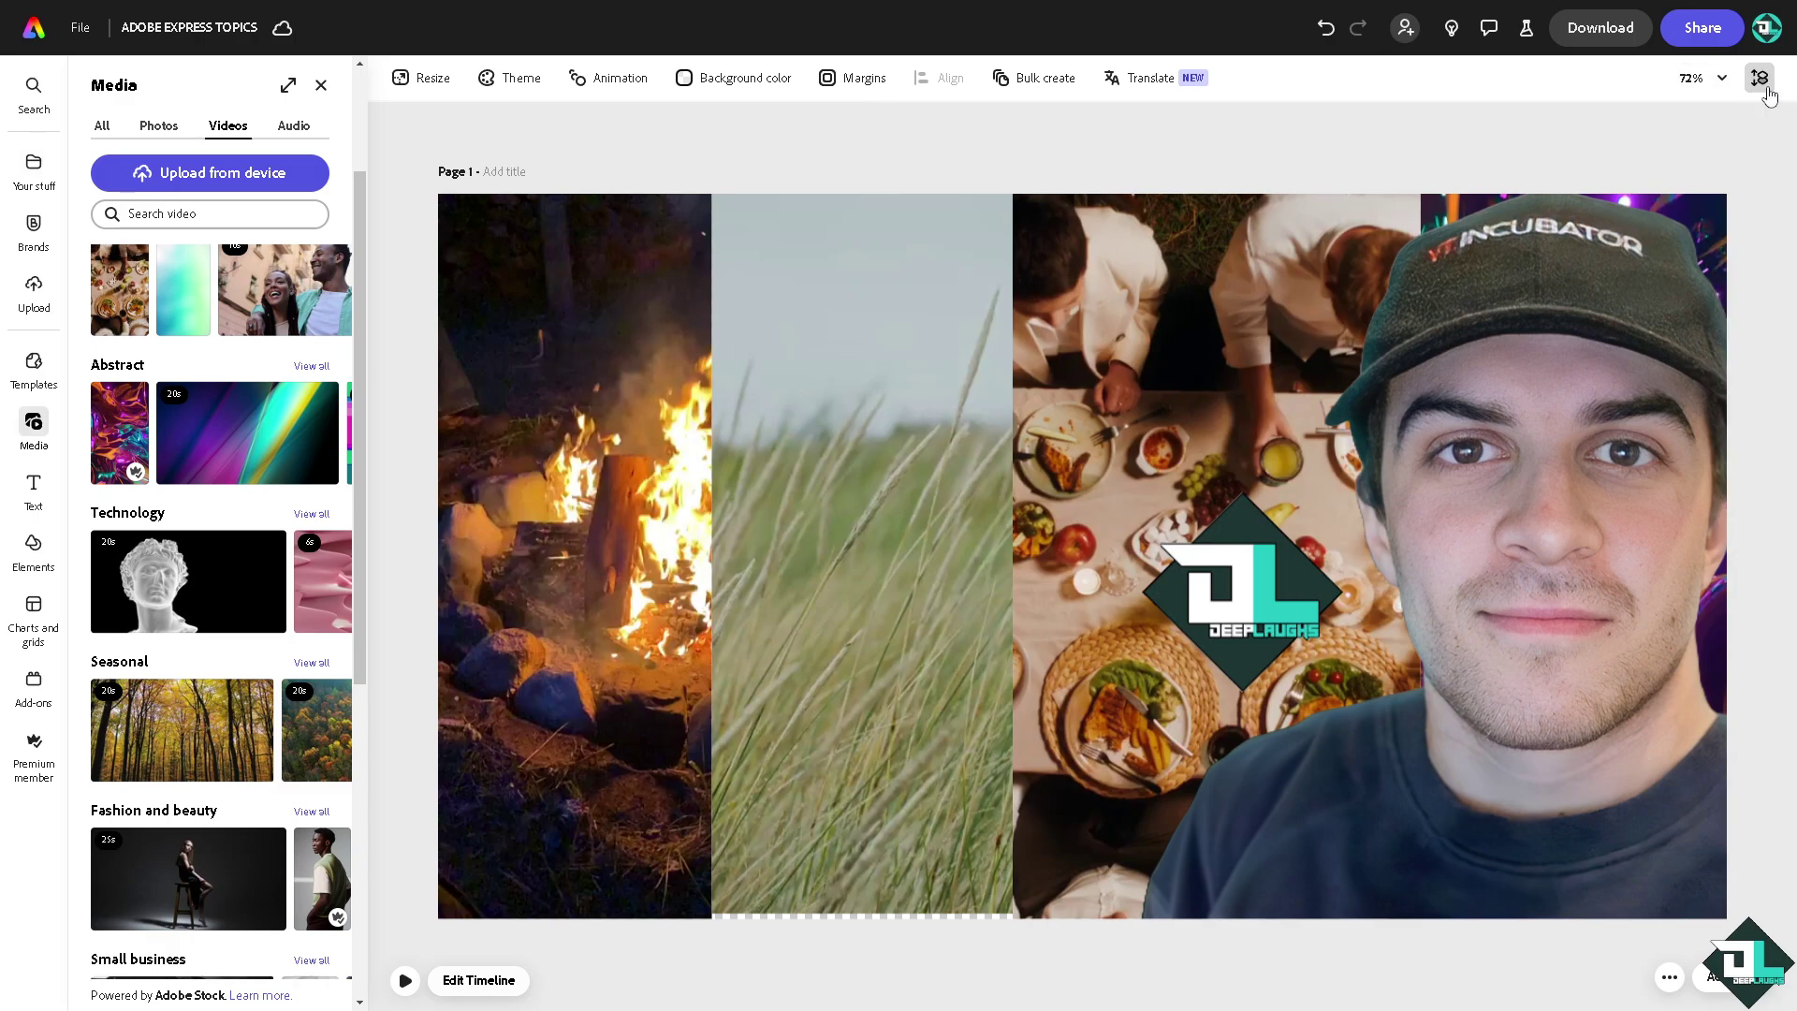
click(321, 85)
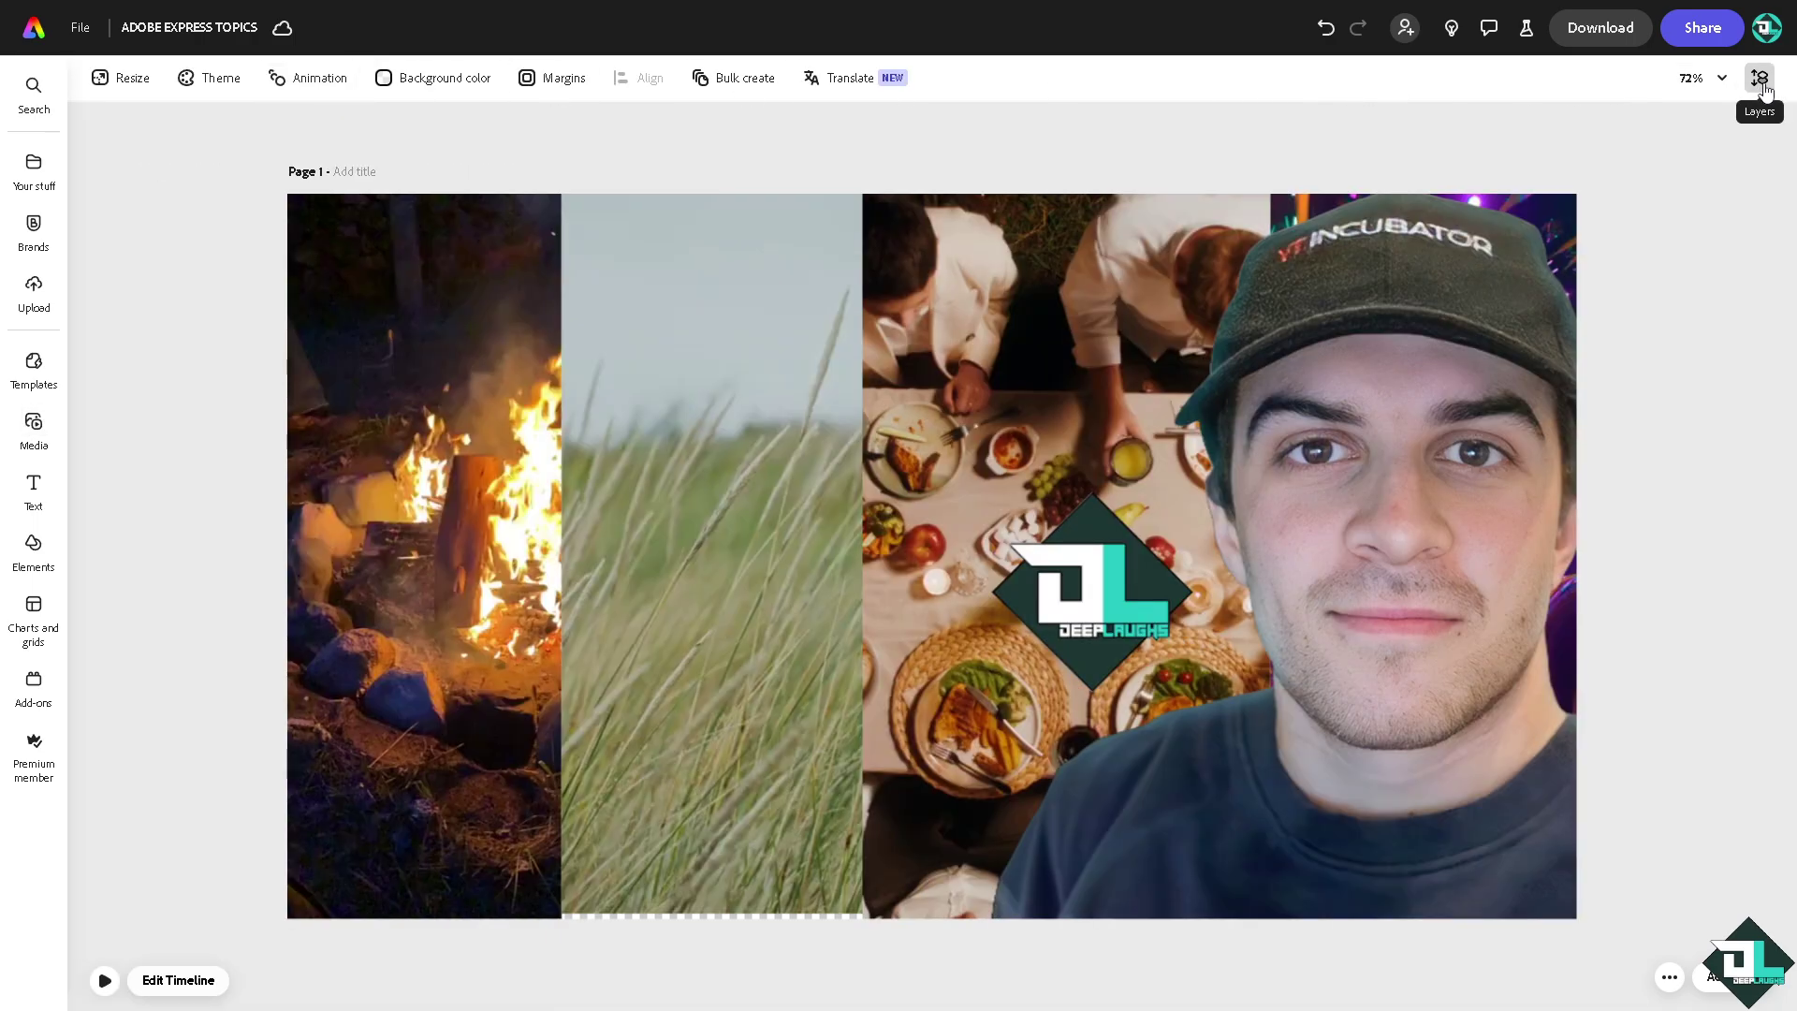
Show the layer stack and select the grass, campfire, dining and purple video layers in turn to identify each one
click(670, 809)
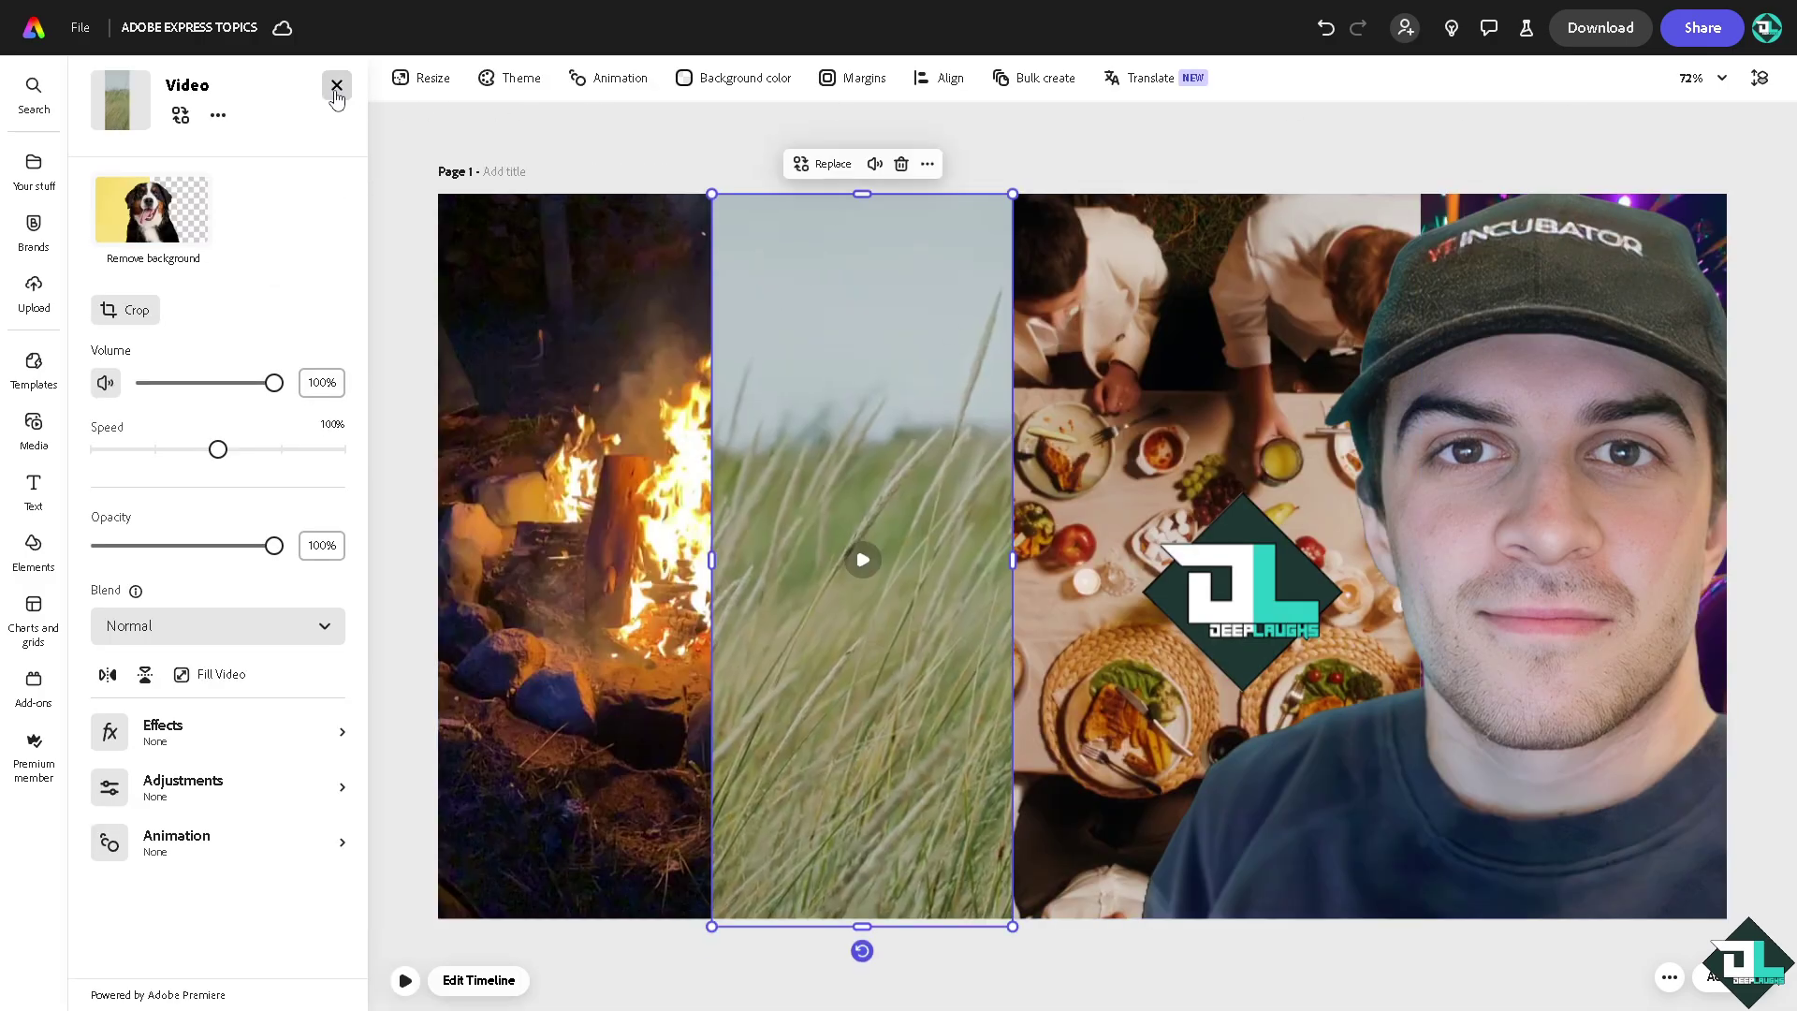
click(337, 85)
click(1759, 77)
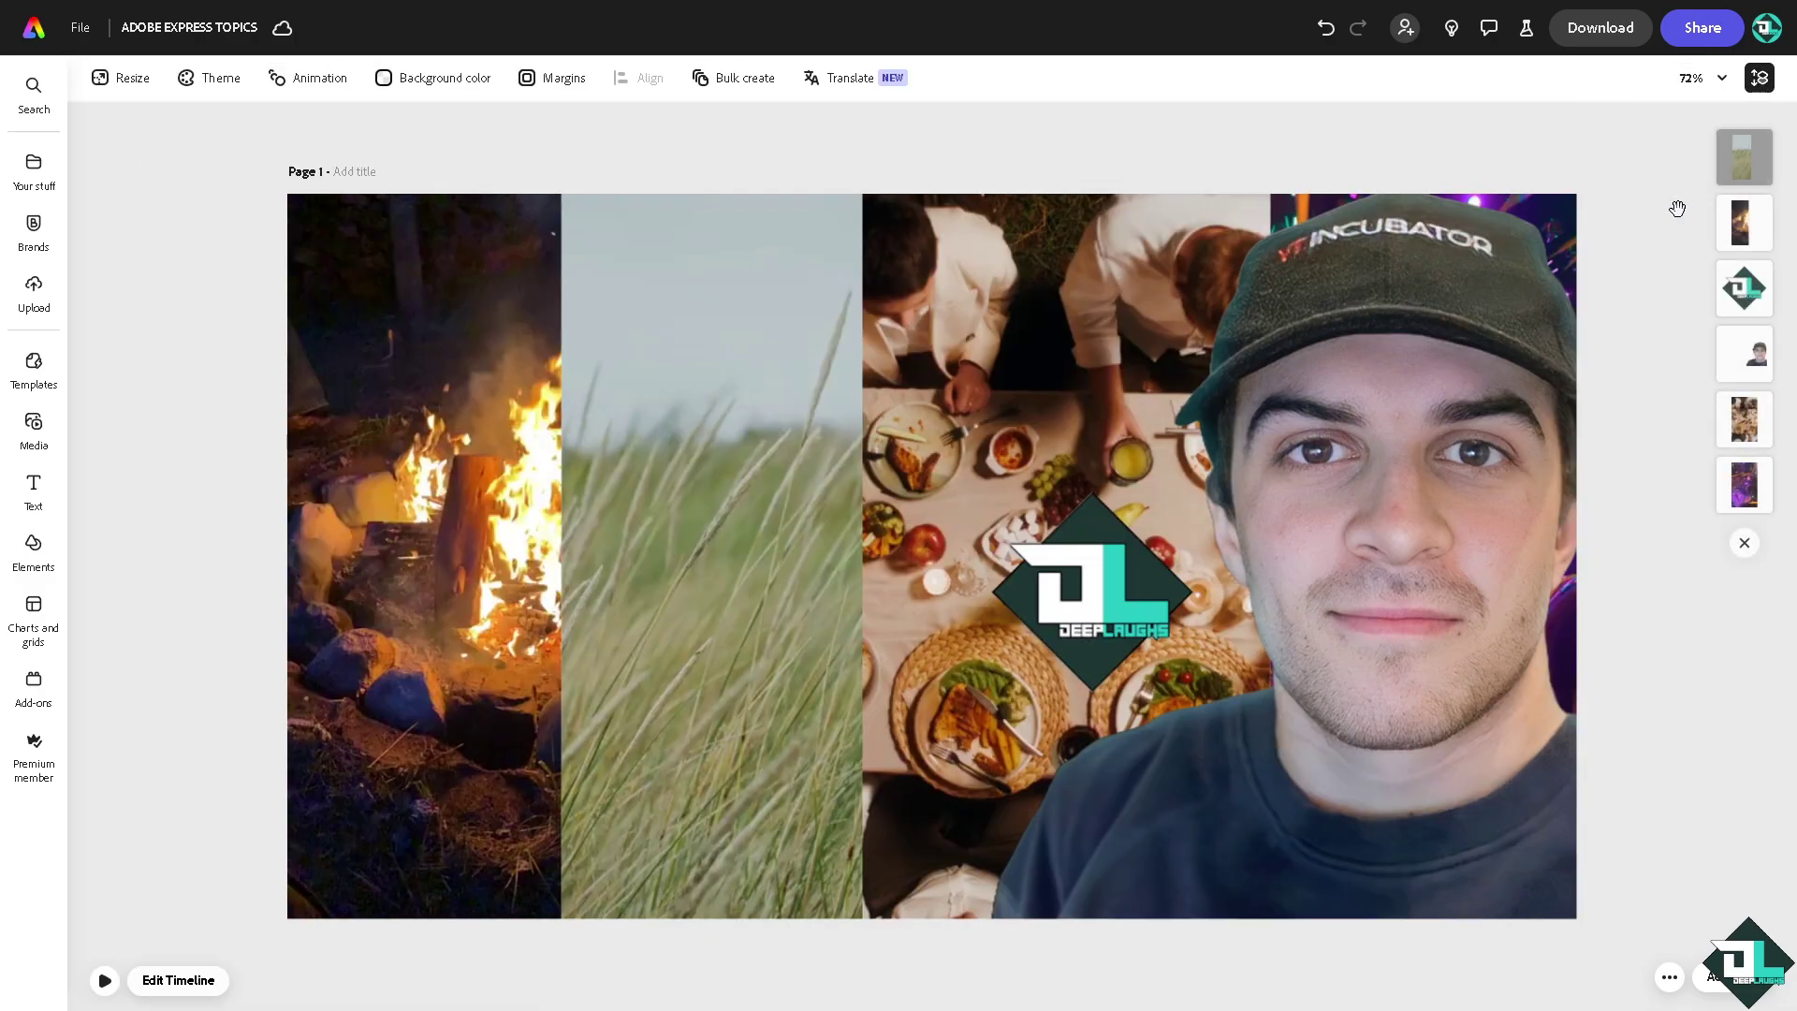
click(1740, 174)
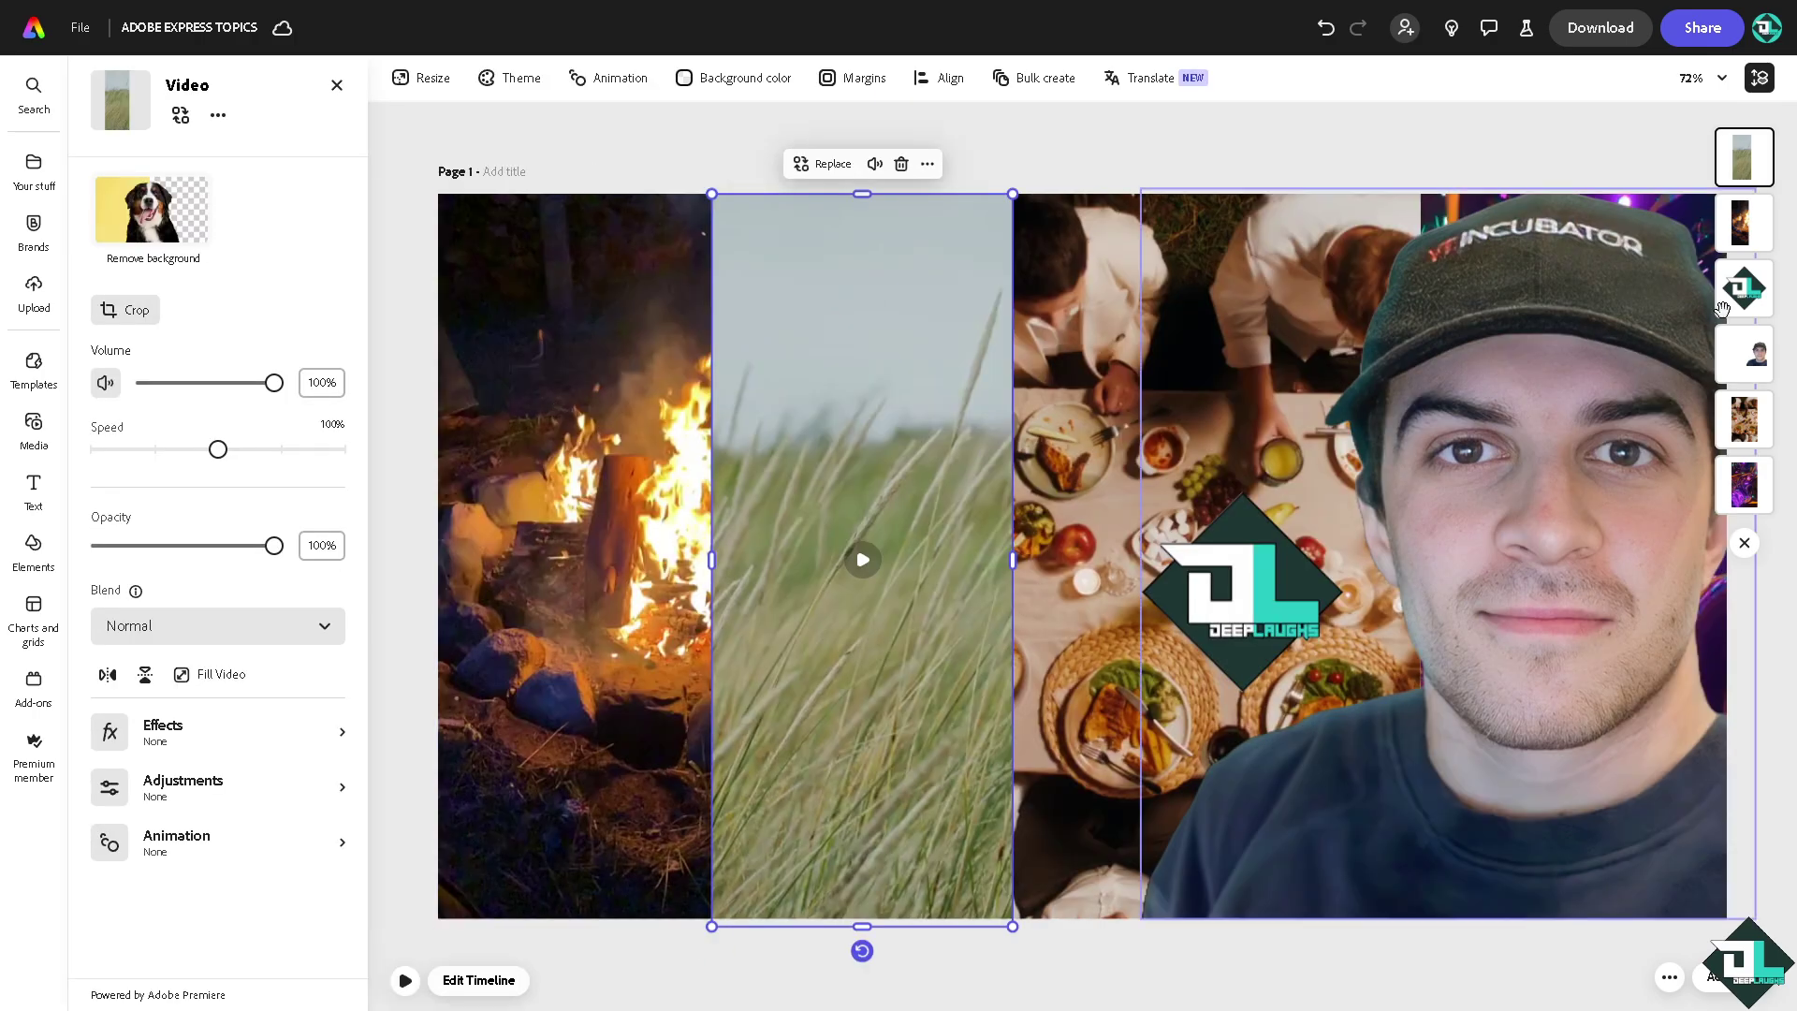
click(1748, 221)
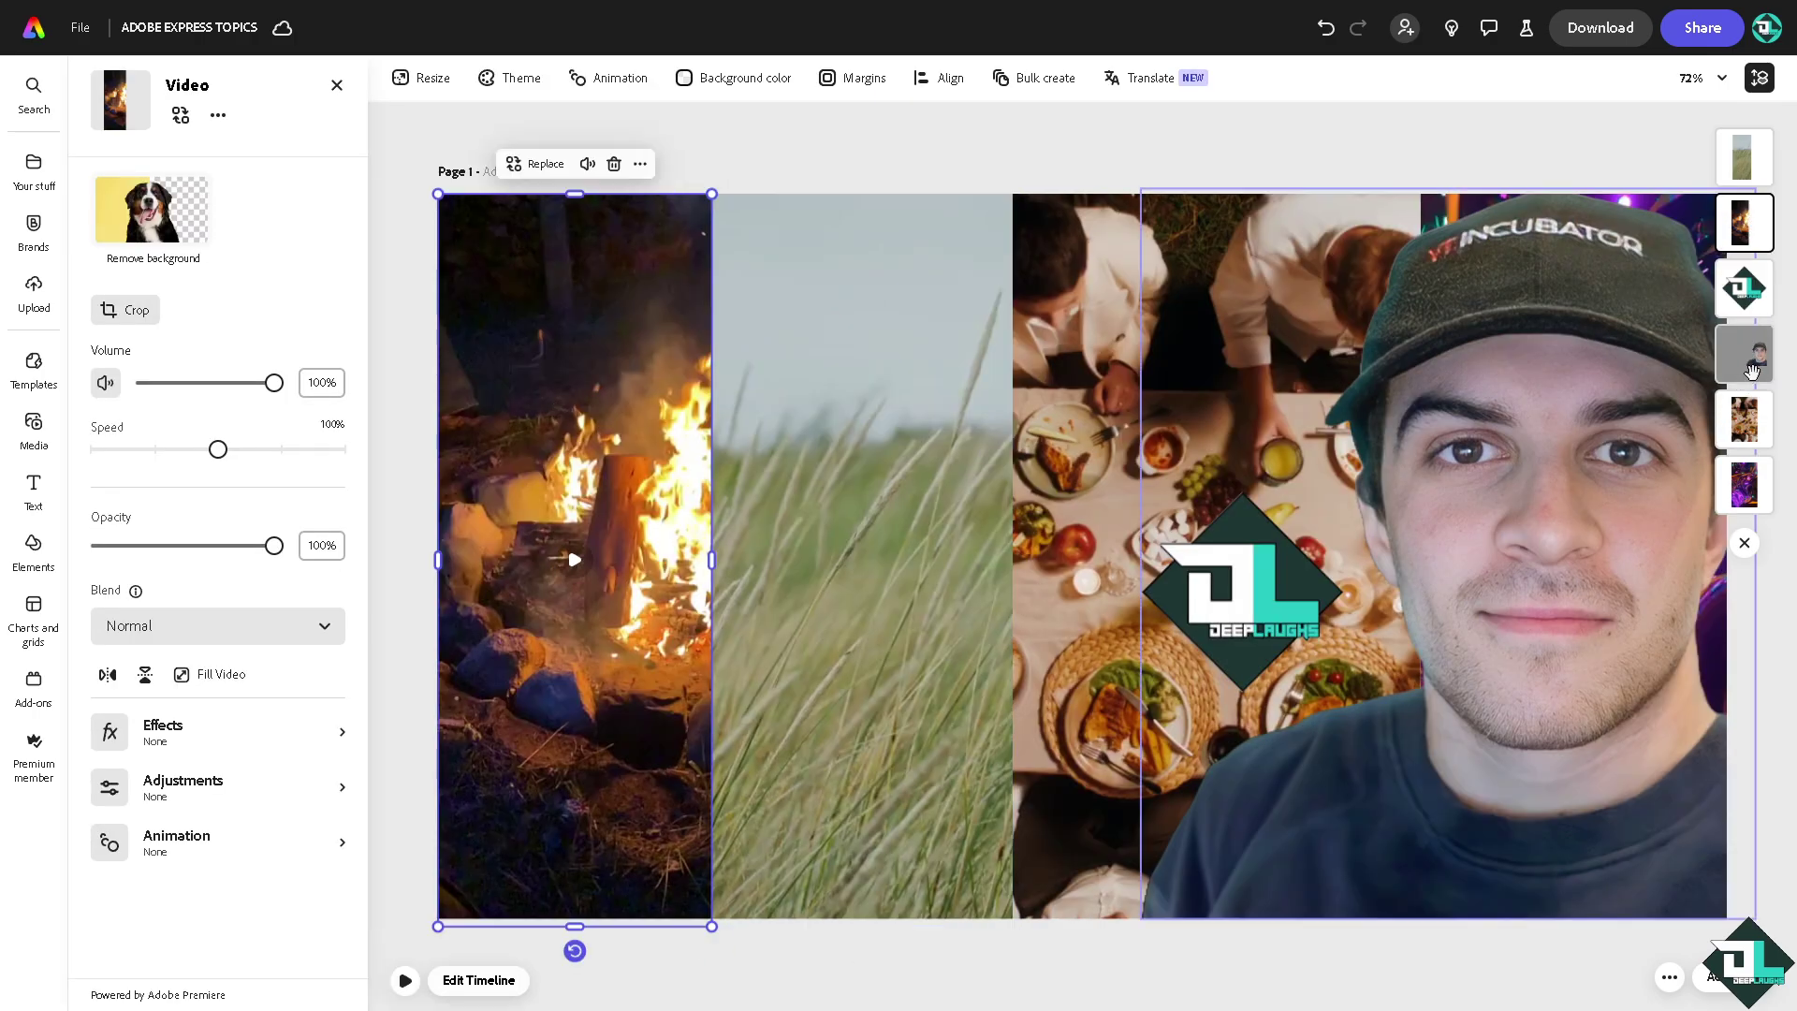
click(1745, 419)
click(1745, 487)
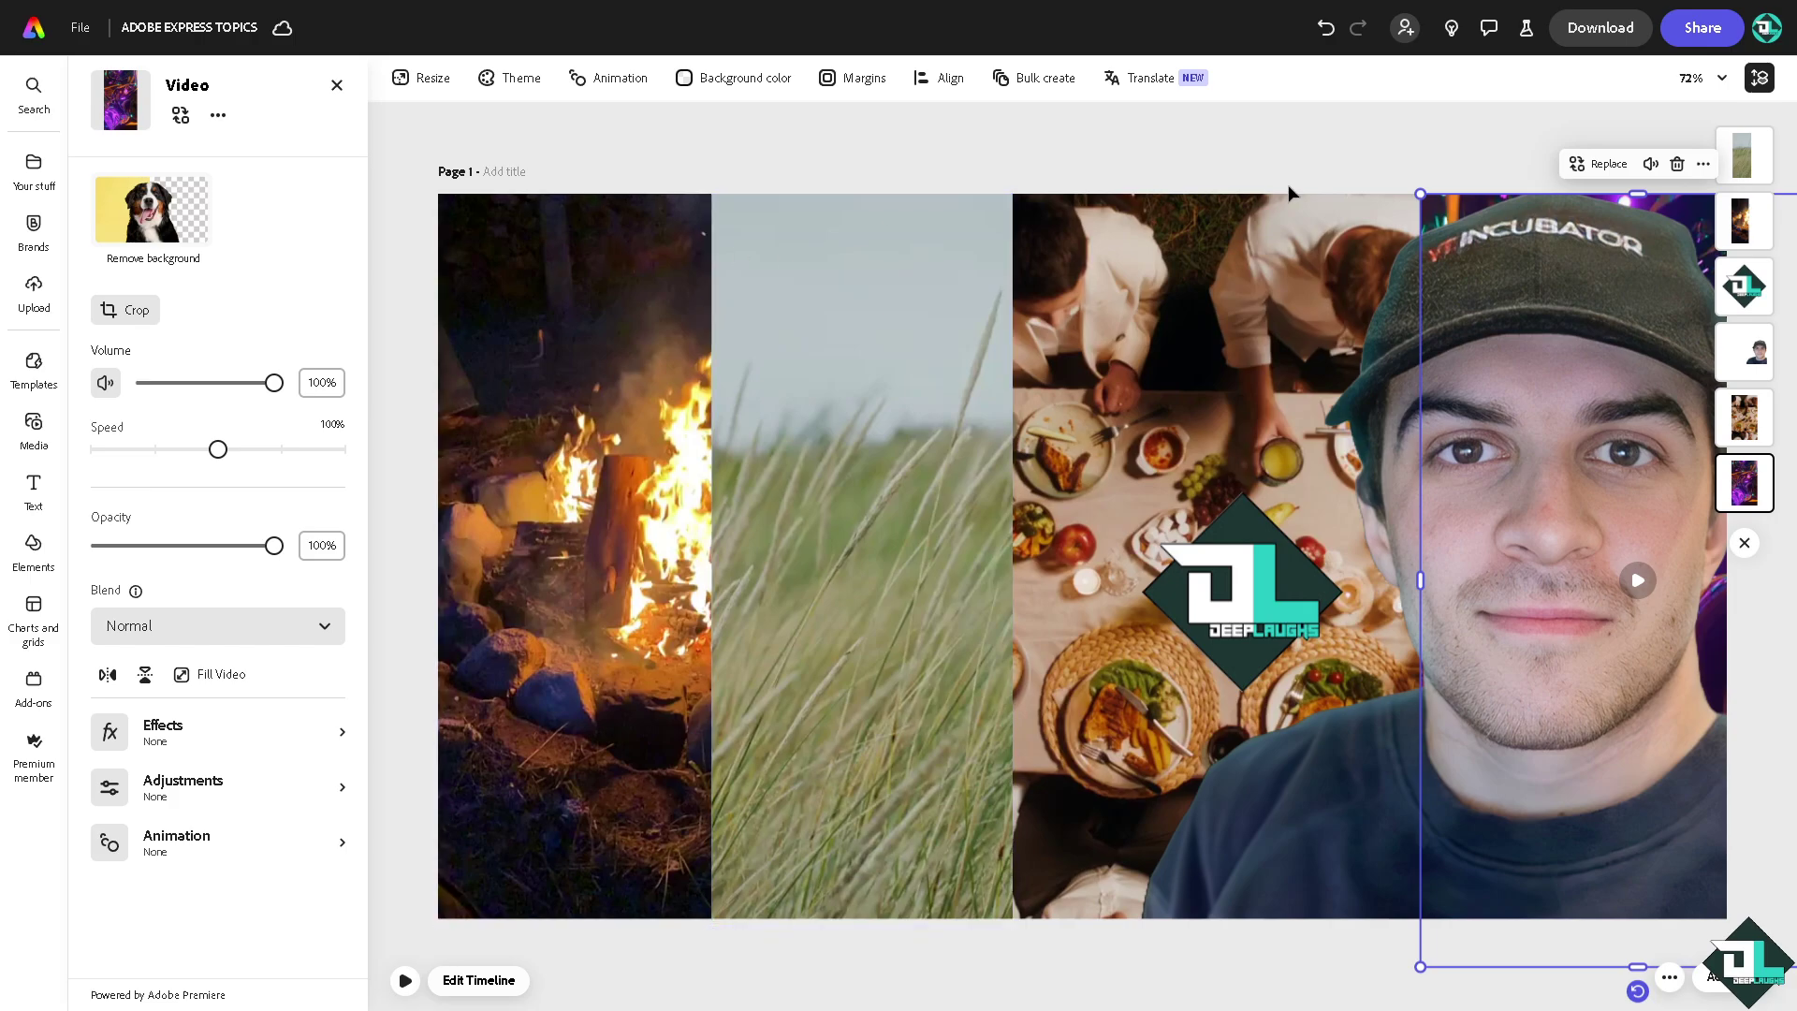
Group the campfire and grass videos, ungroup them again, and deselect them
click(538, 365)
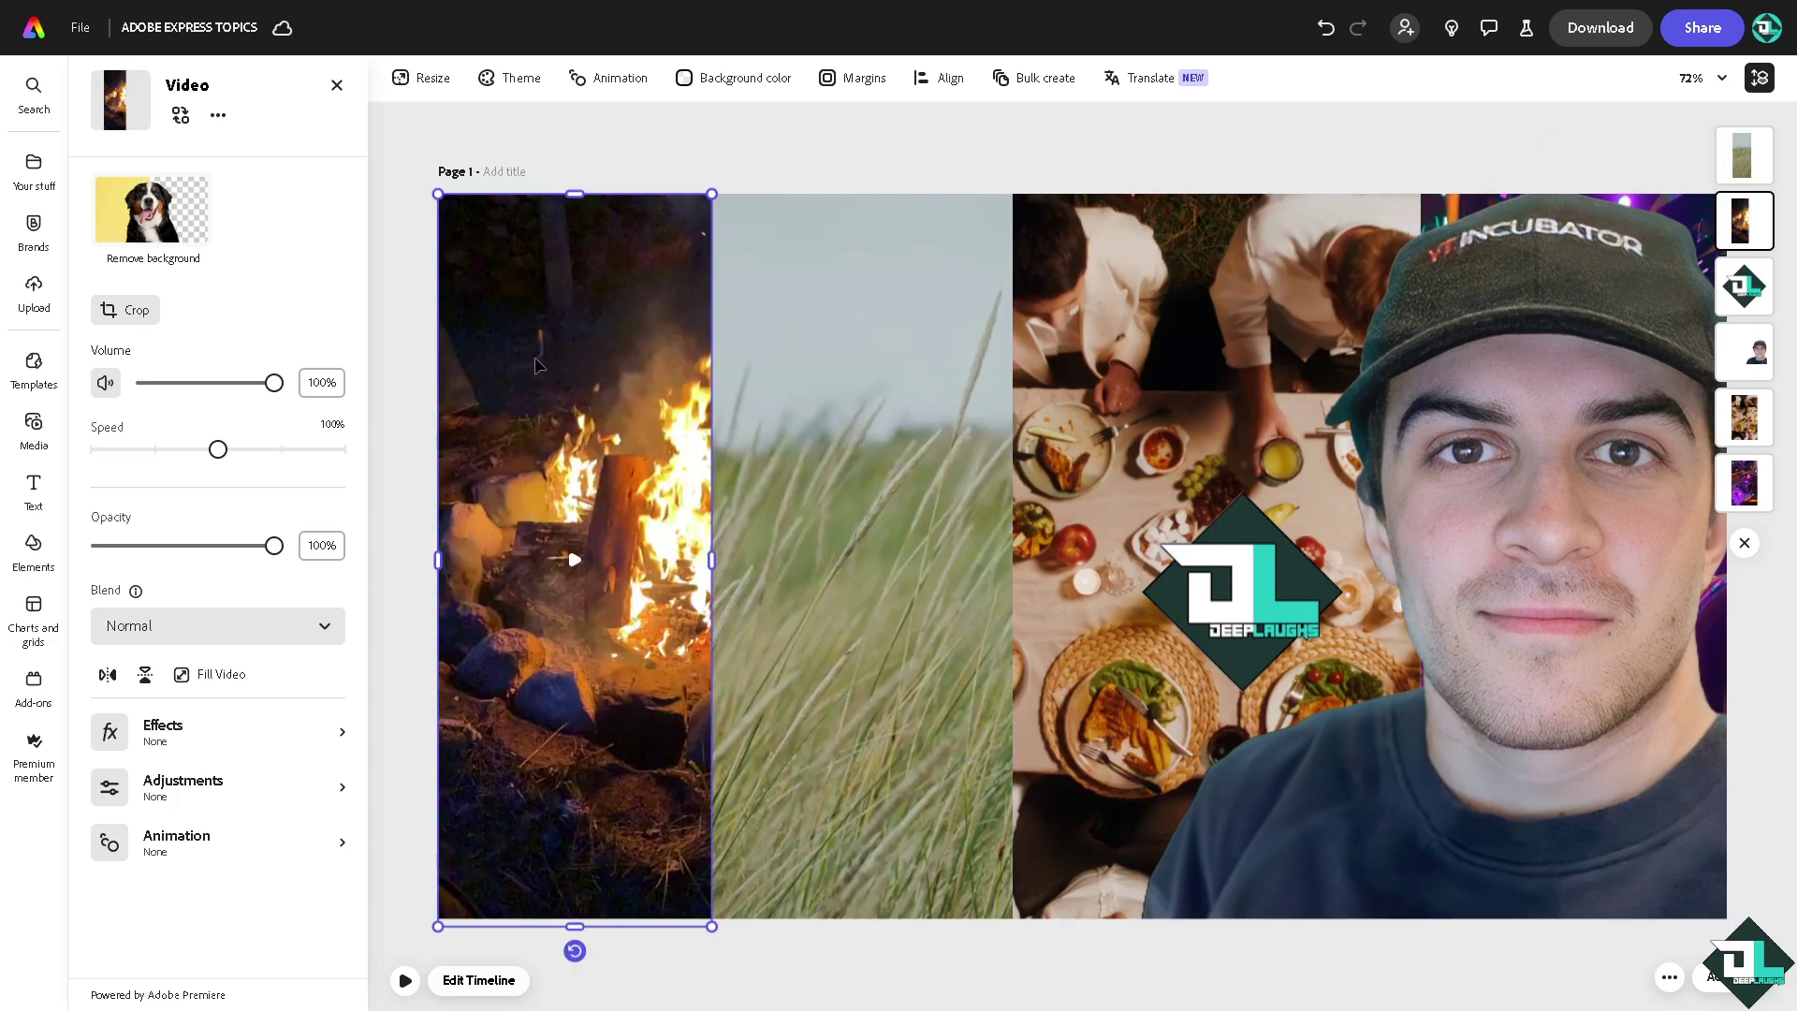
shift+click(843, 360)
shift+click(1178, 448)
shift+click(1176, 448)
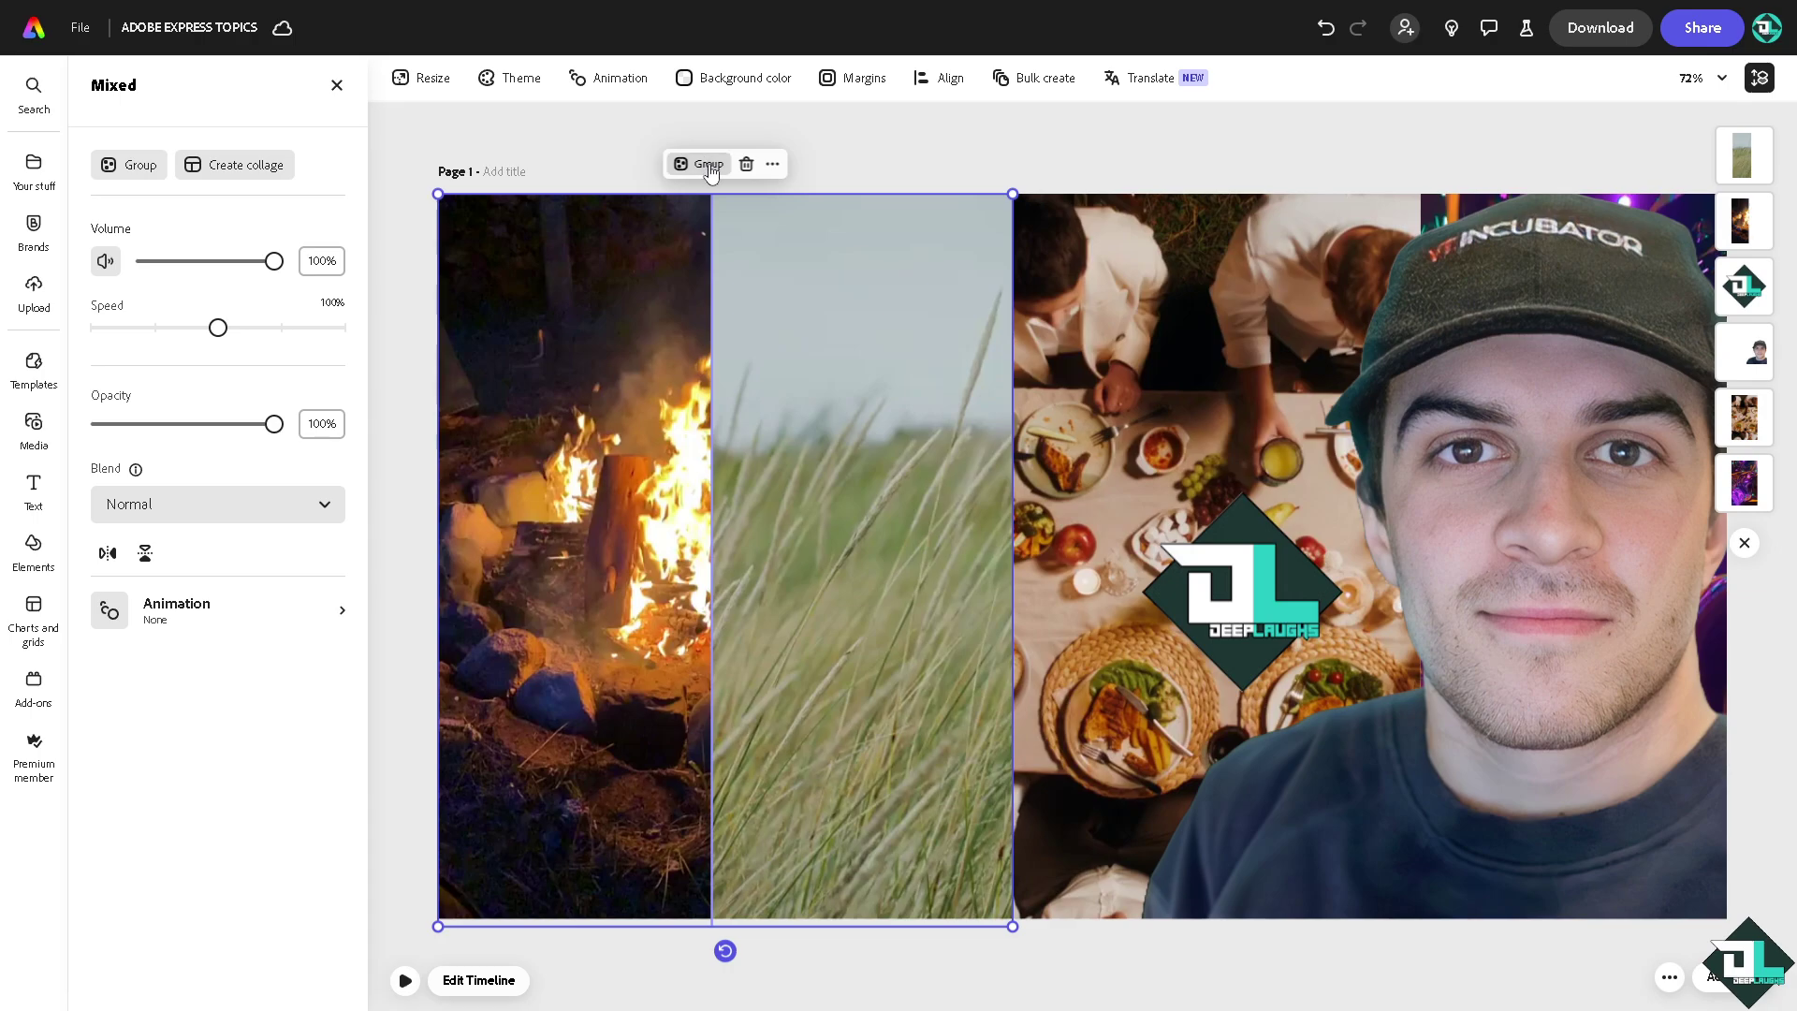
click(707, 165)
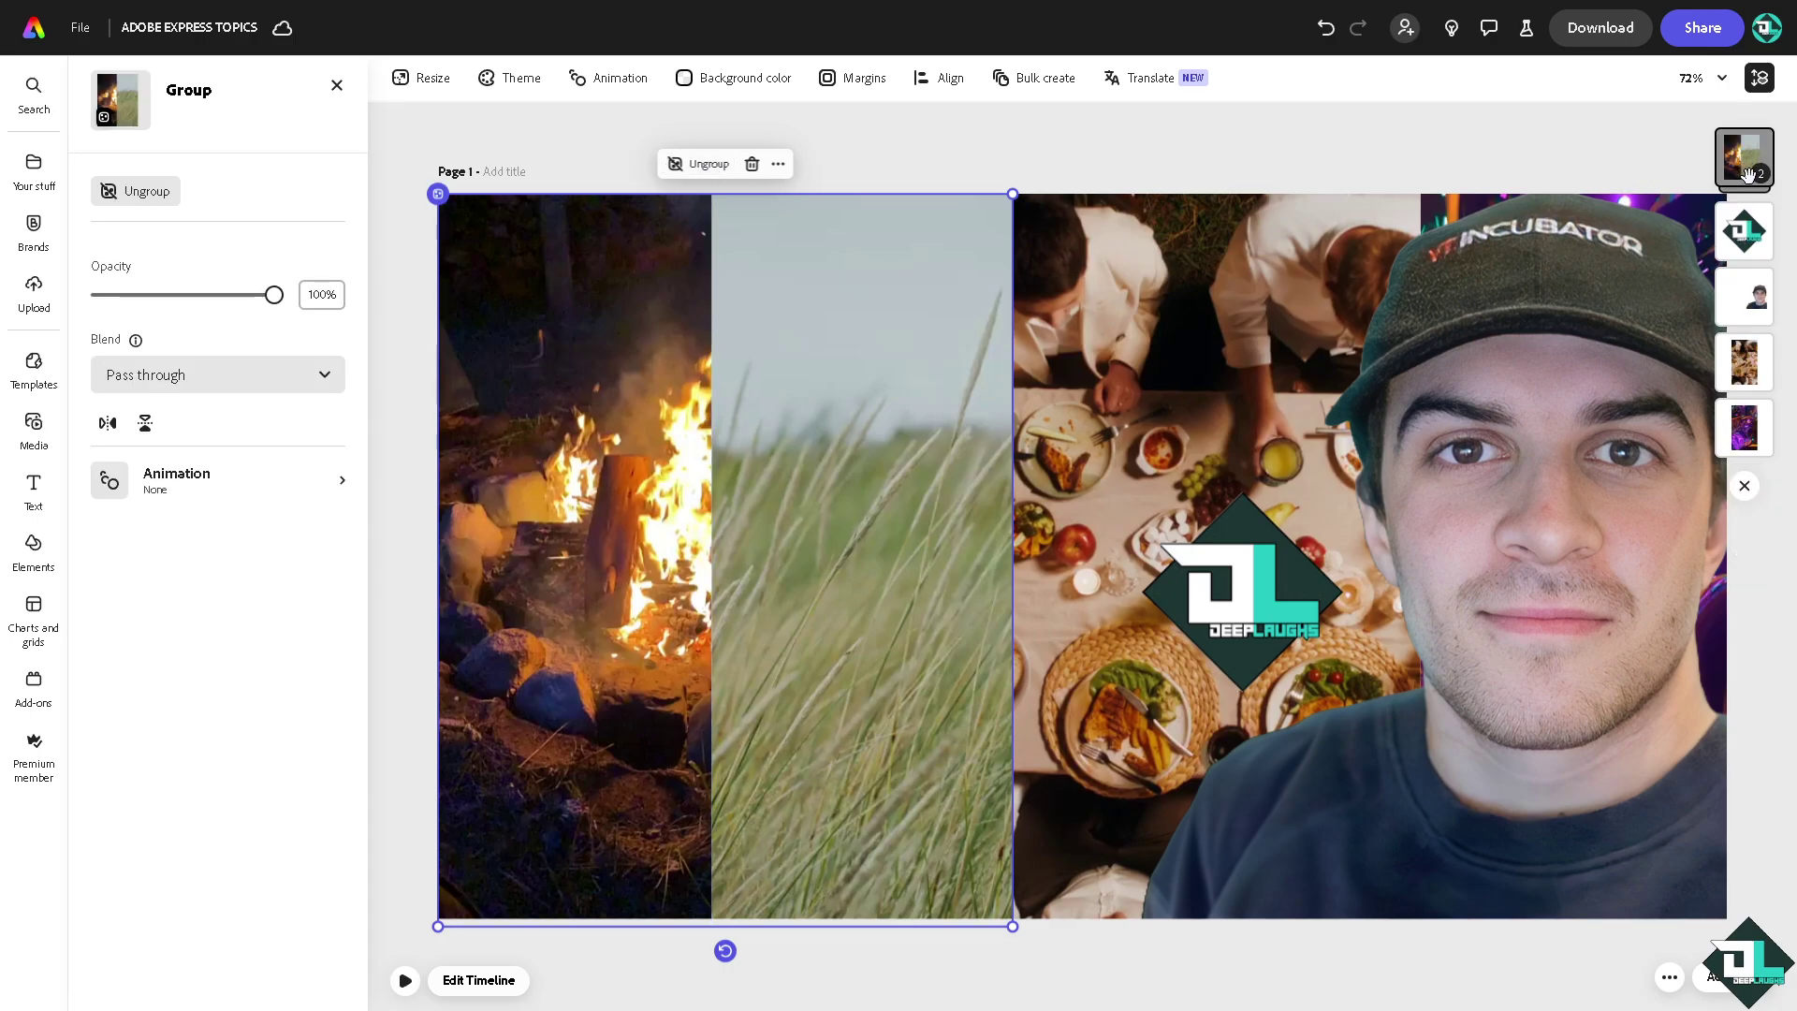
click(700, 165)
click(336, 86)
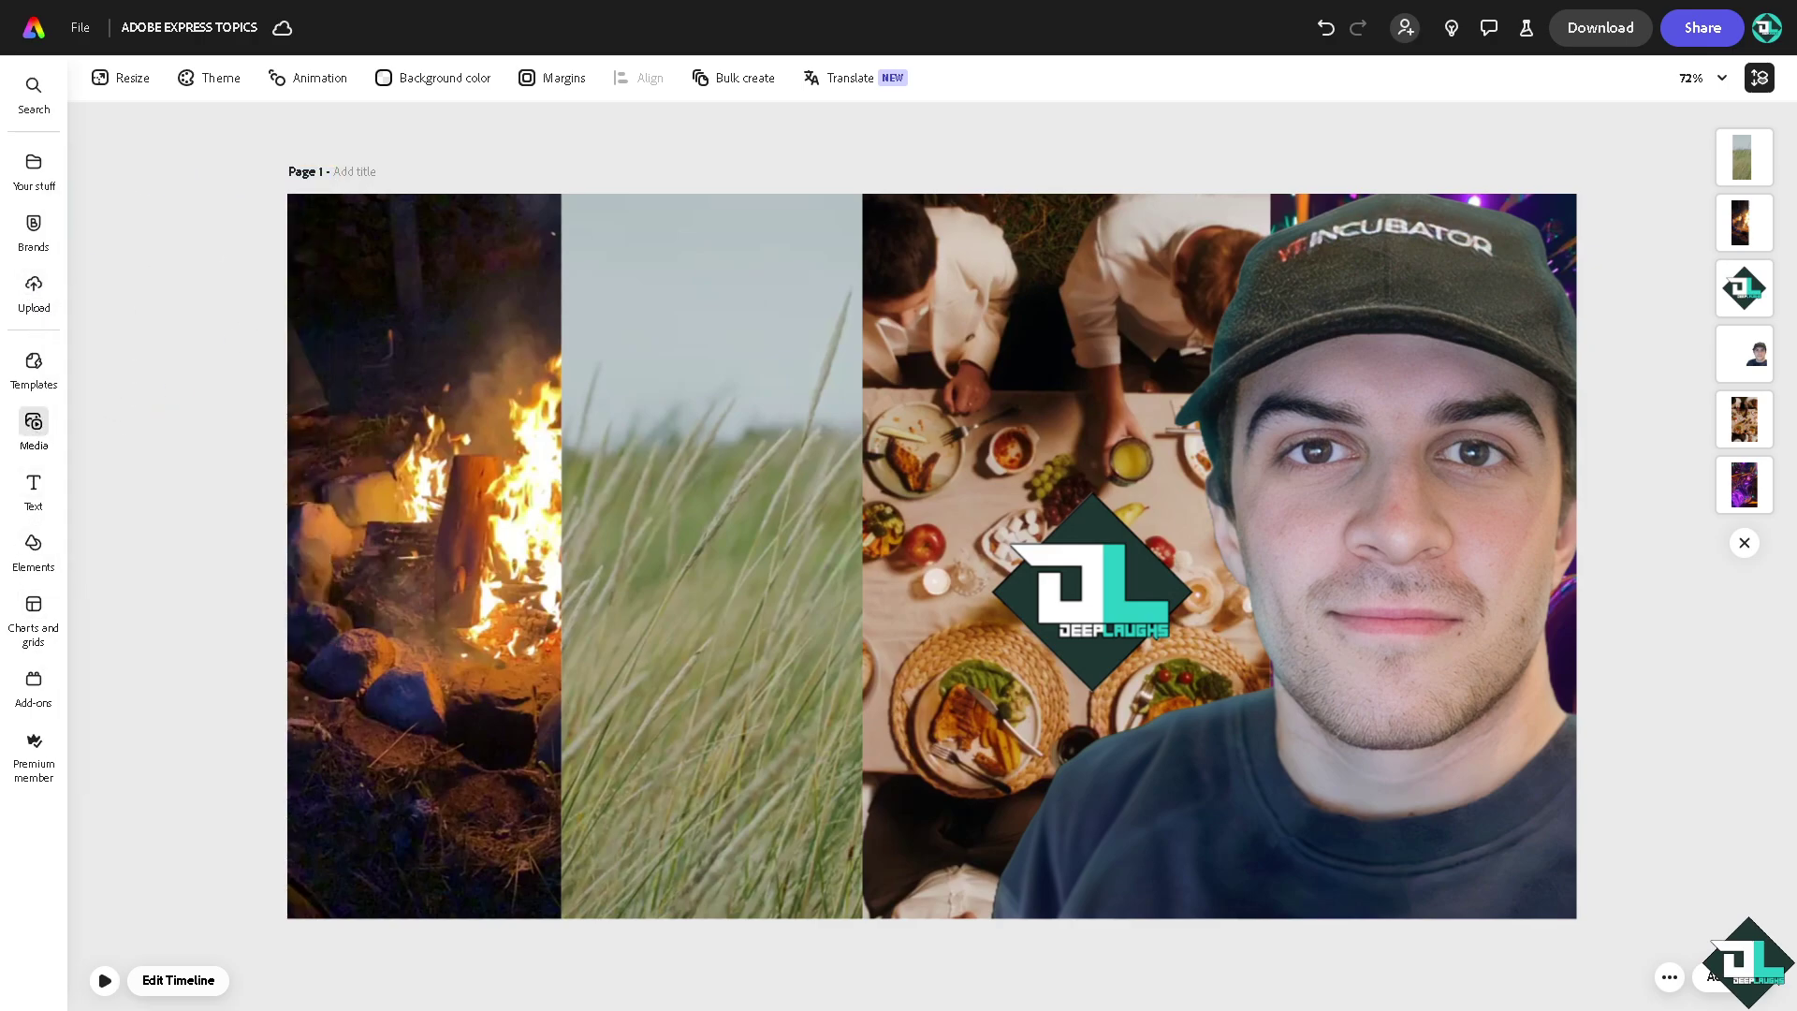
Add the couple video from the Featured free collection, enlarge it to page height, trim both sides and shift it towards the campfire strip
click(33, 422)
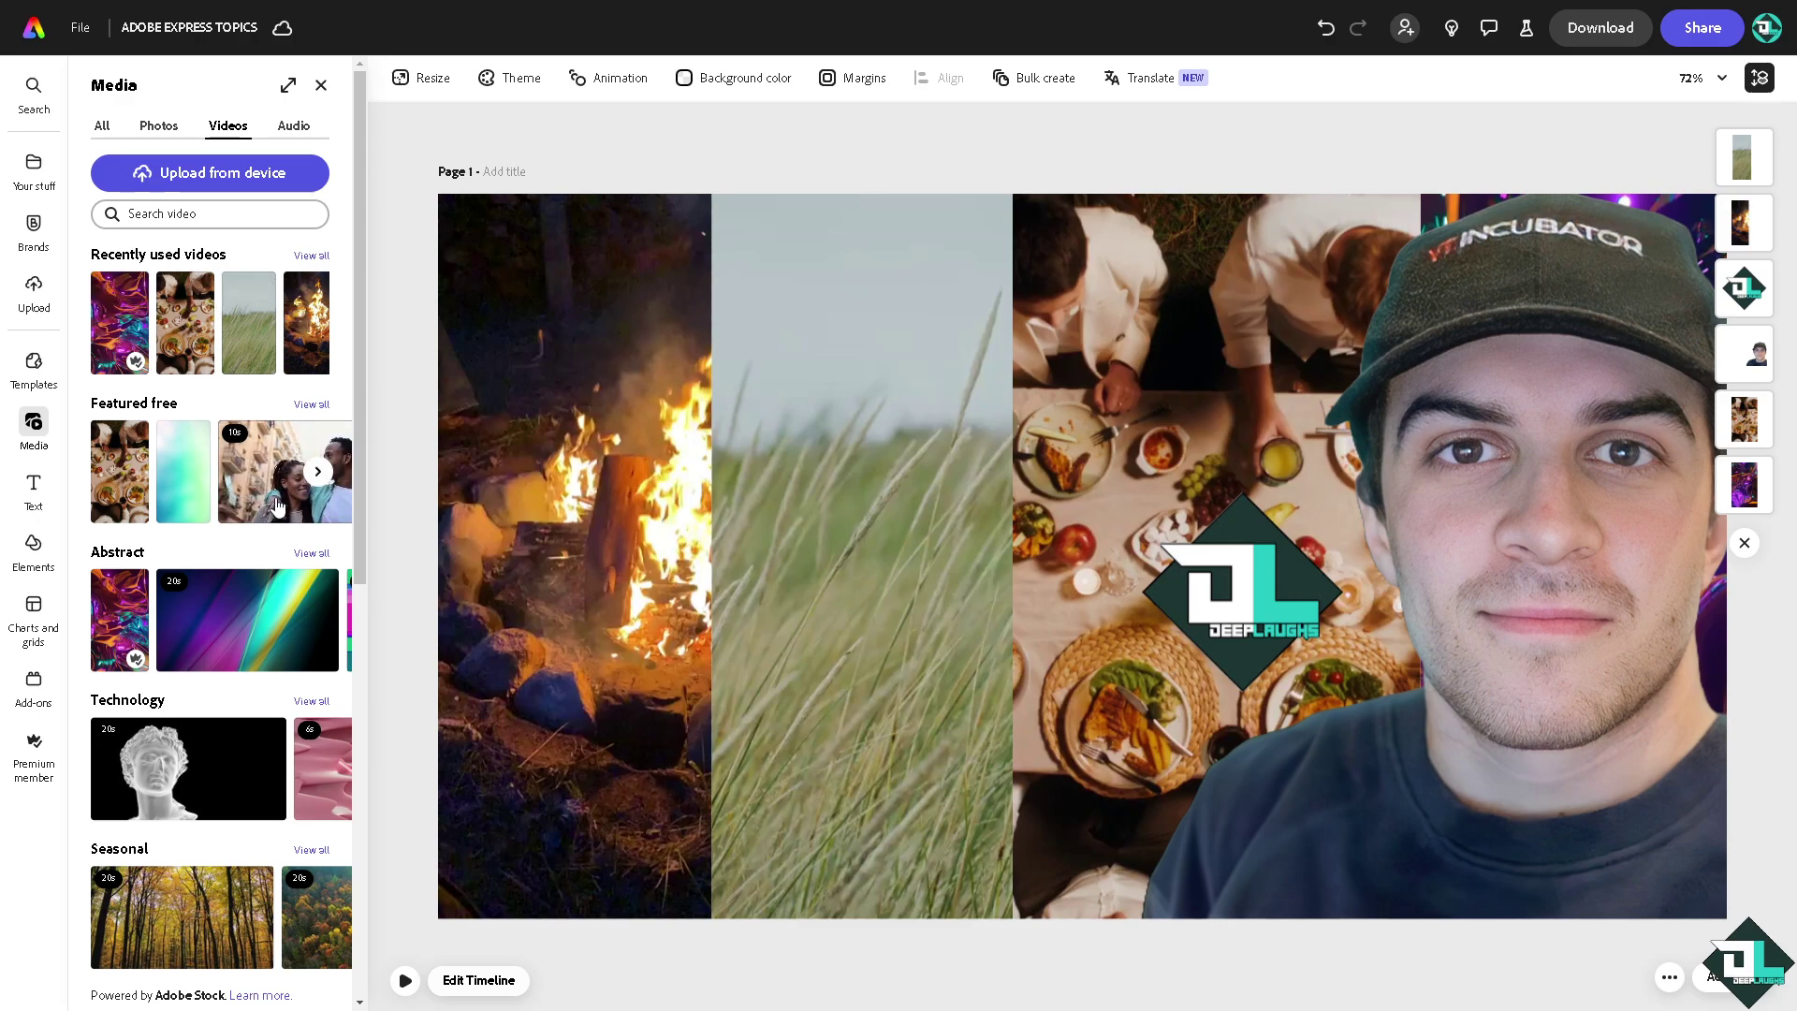
click(285, 492)
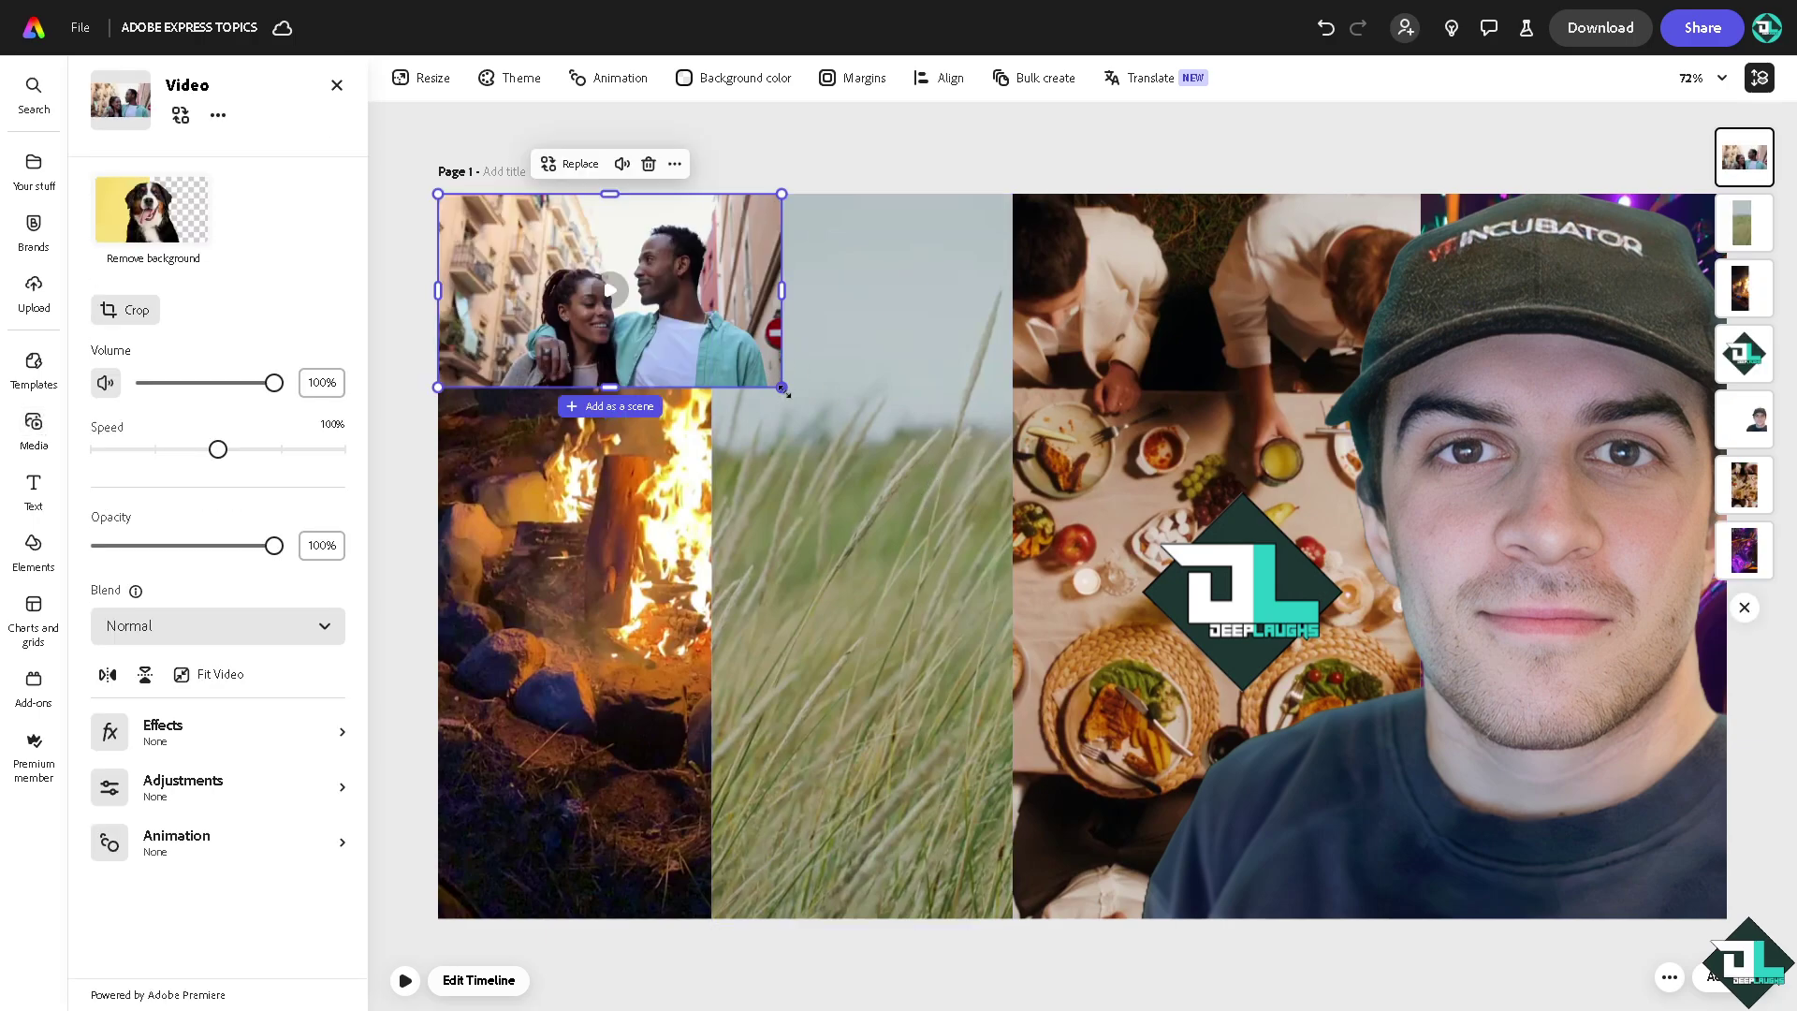
drag(783, 384, 1727, 927)
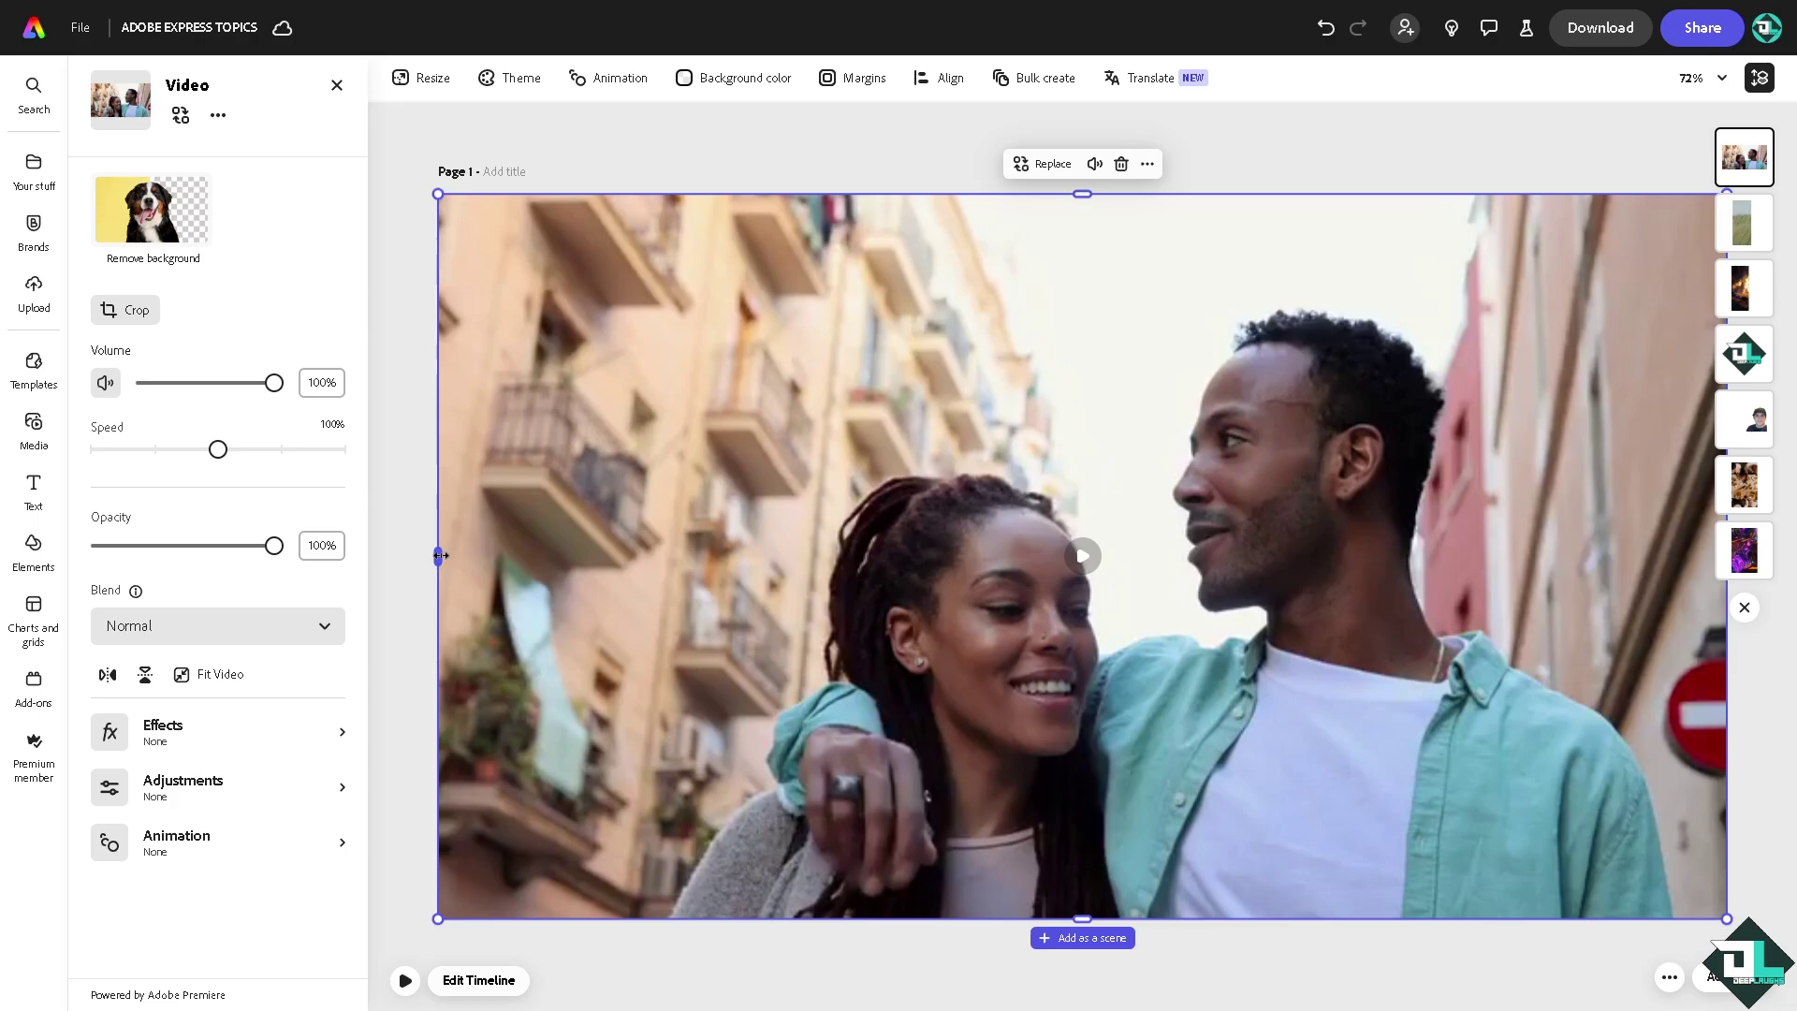
drag(440, 555, 689, 561)
drag(967, 569, 766, 566)
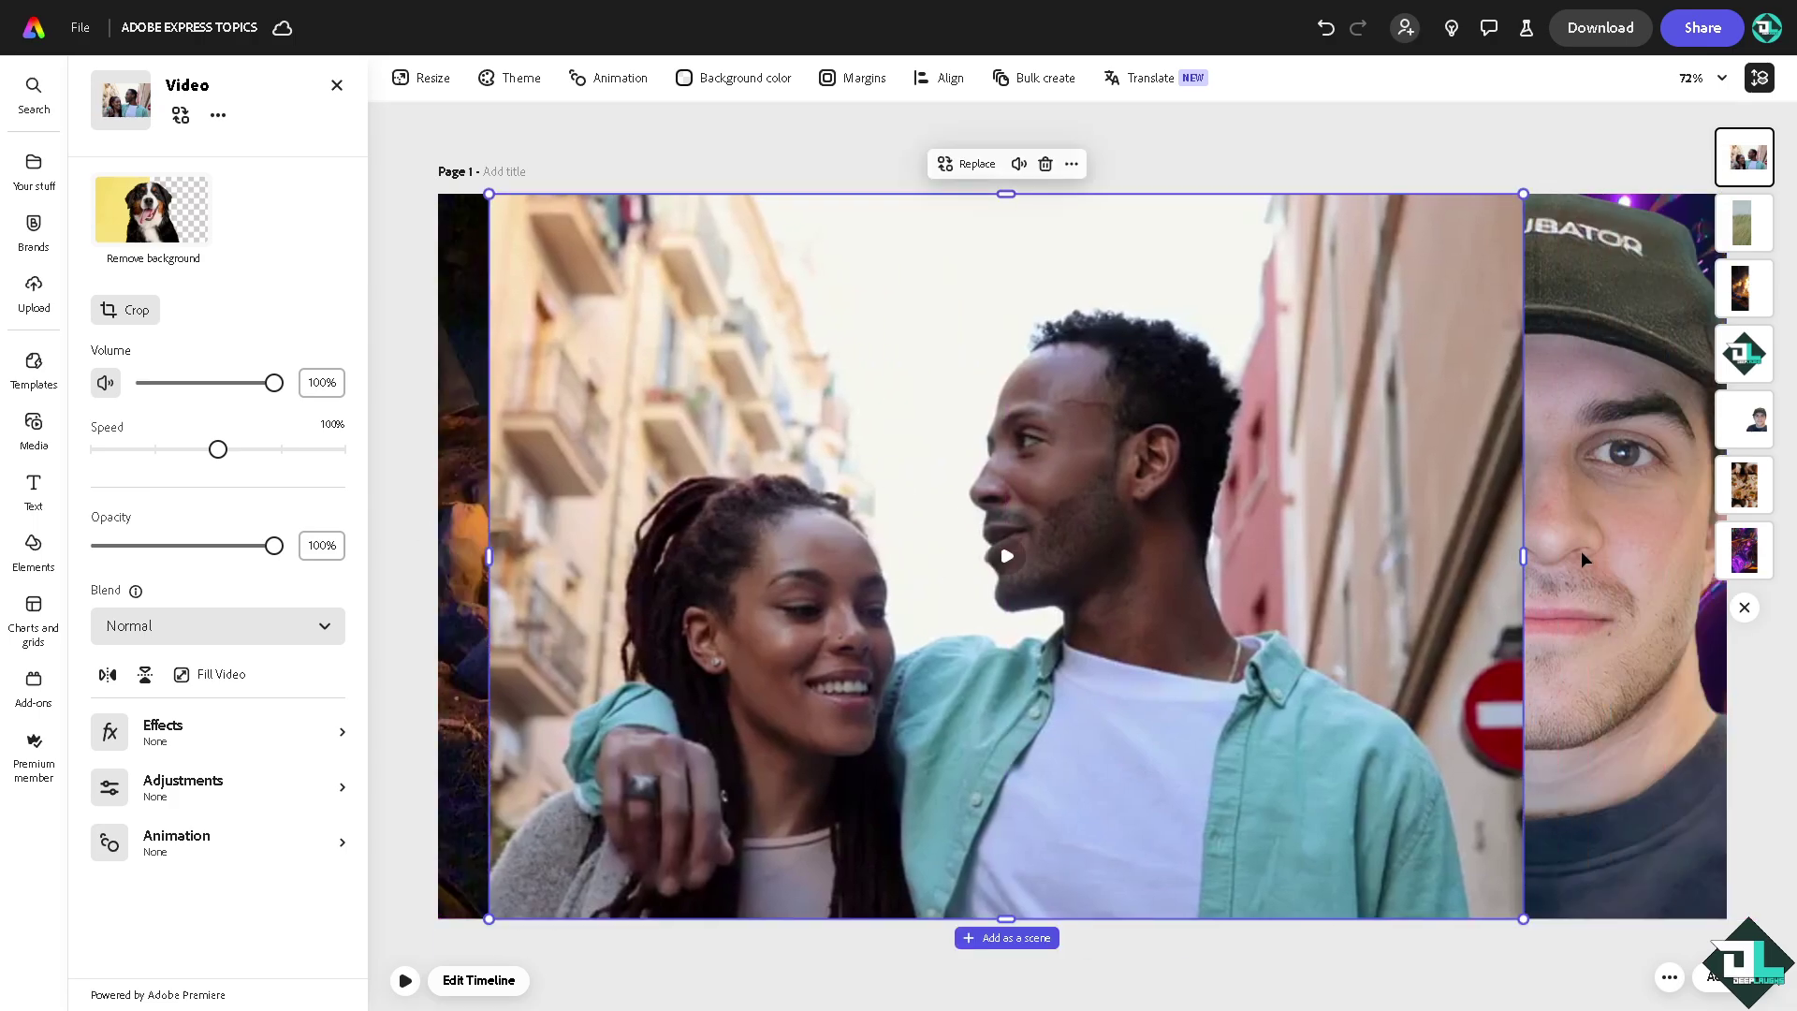
drag(1521, 556, 1463, 558)
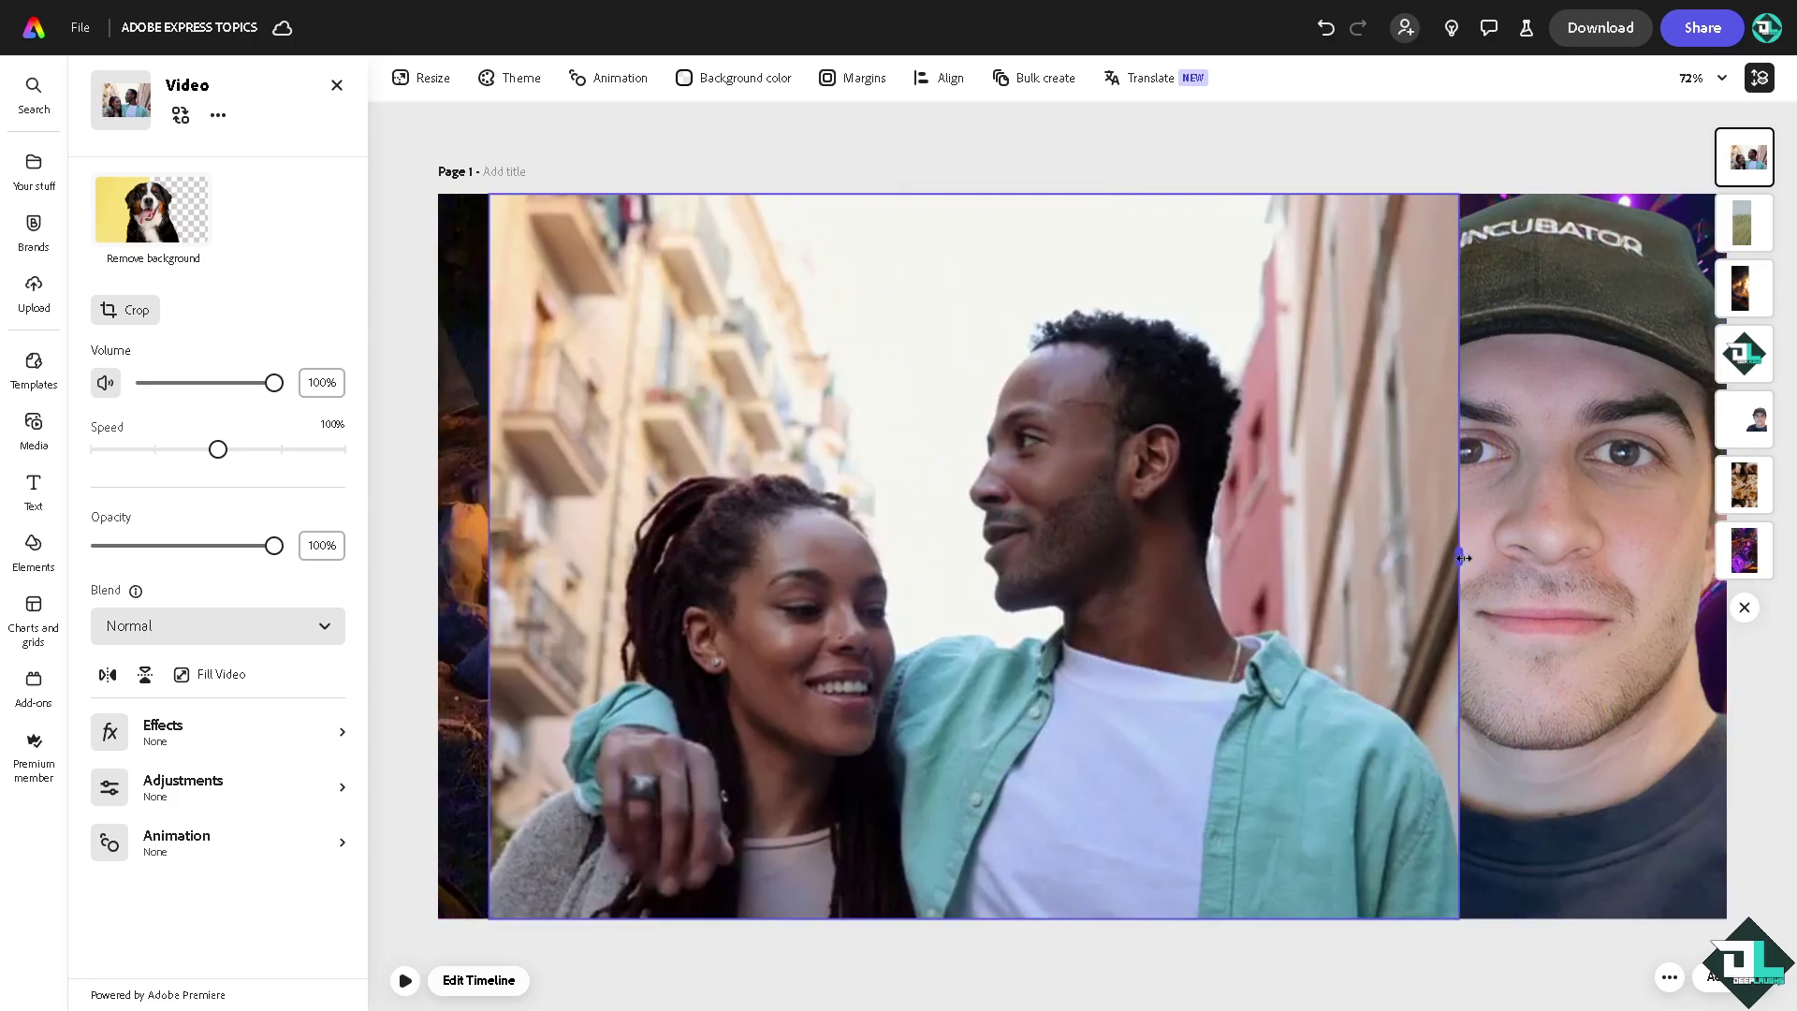
Try sending the couple video one layer backward, and undo the change
right_click(690, 480)
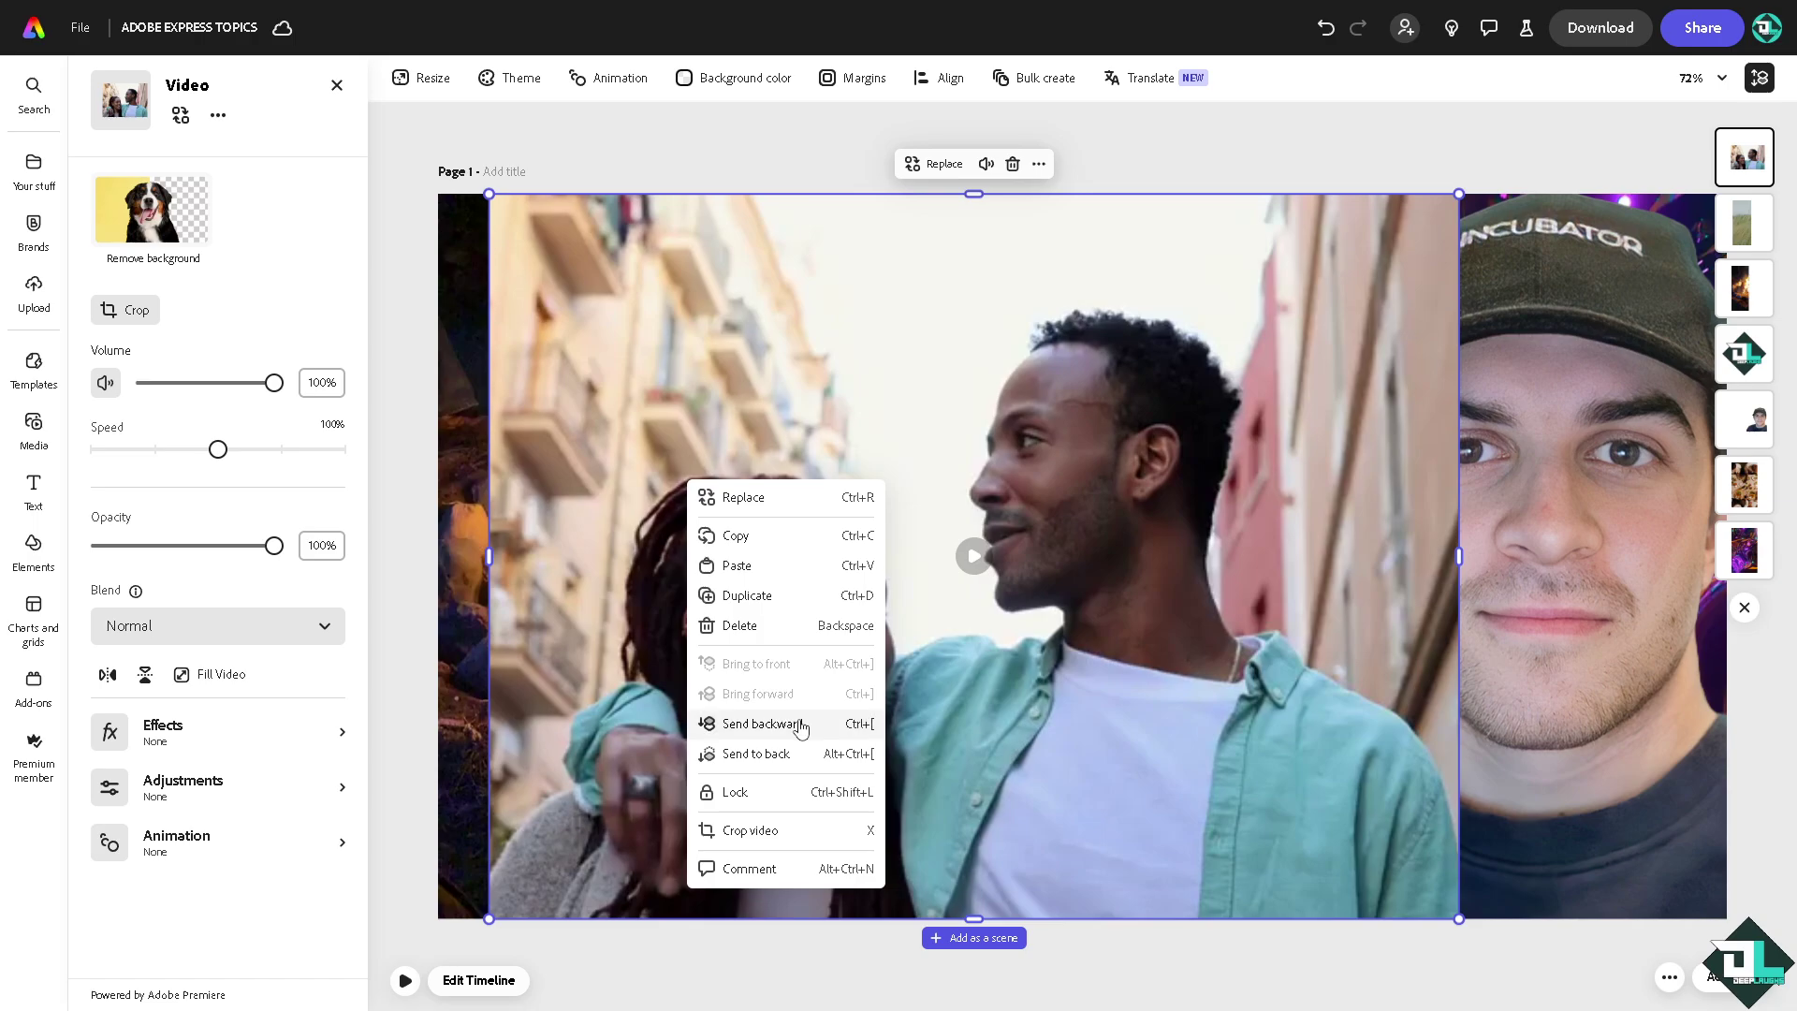
click(760, 723)
key(ctrl+z)
Set the couple video's opacity to 54% and bring the portrait image to the front of the layer order
click(1066, 412)
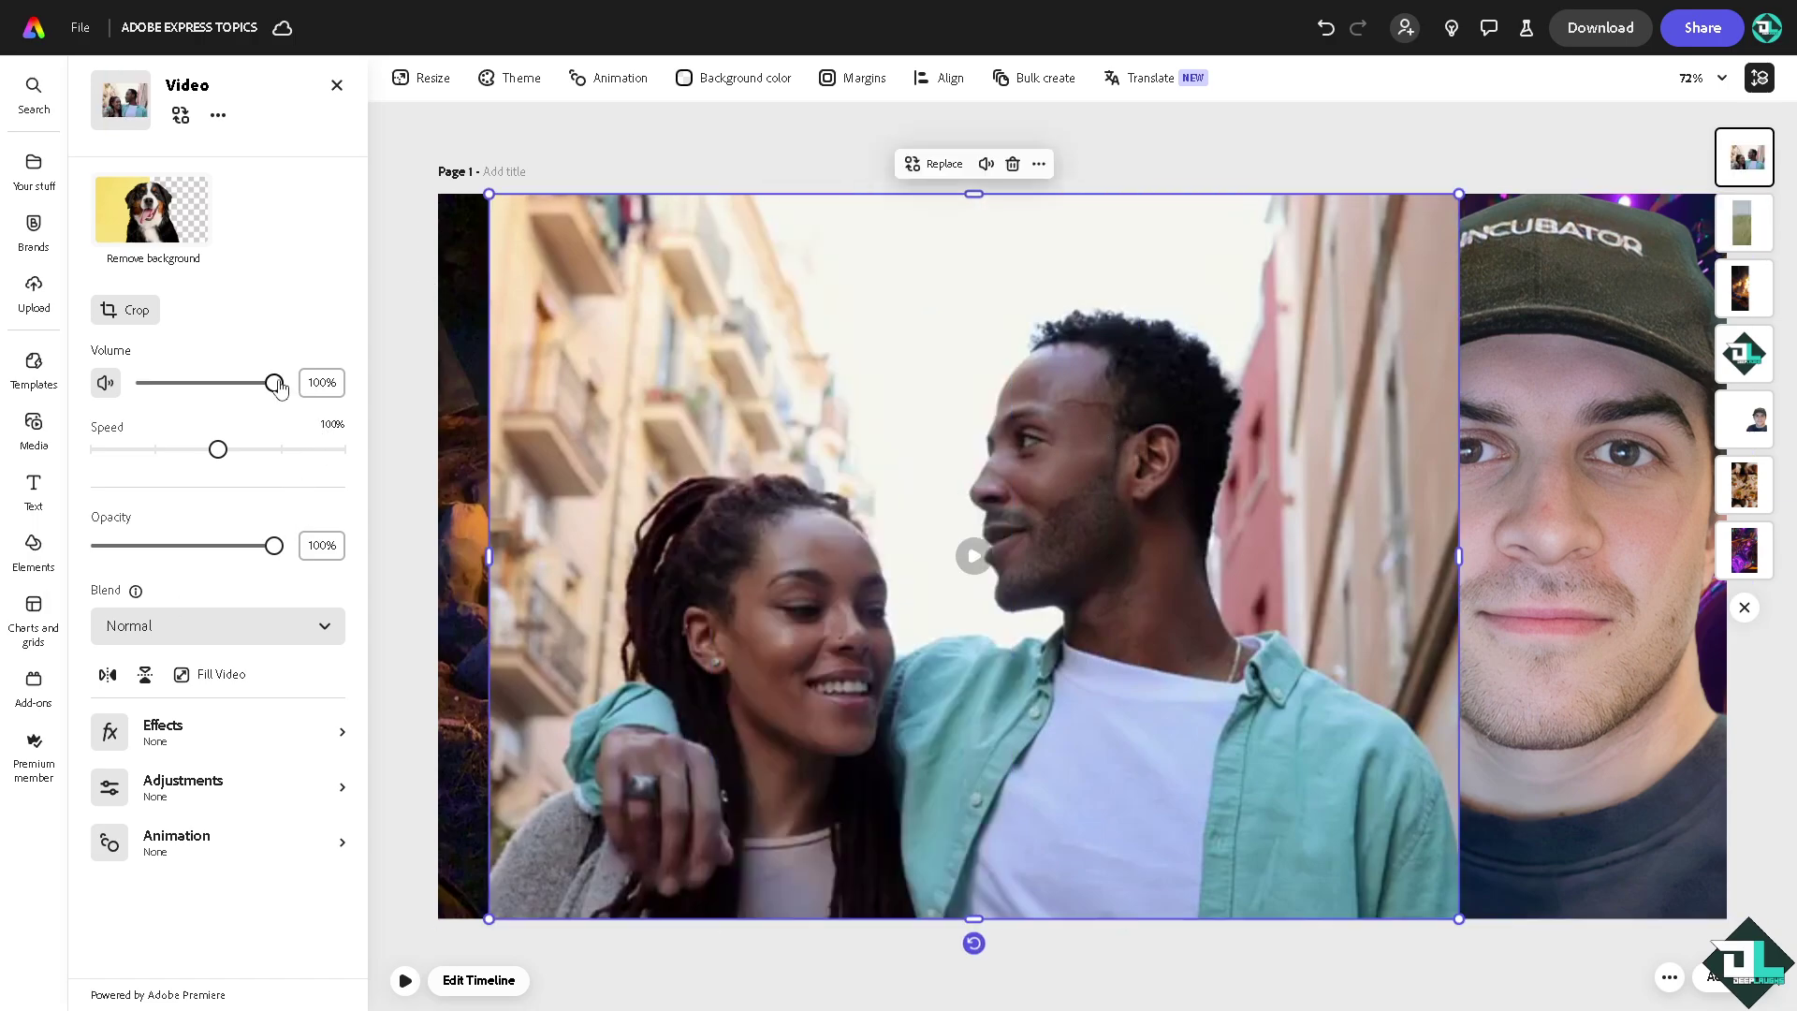
drag(271, 552, 197, 554)
click(1570, 446)
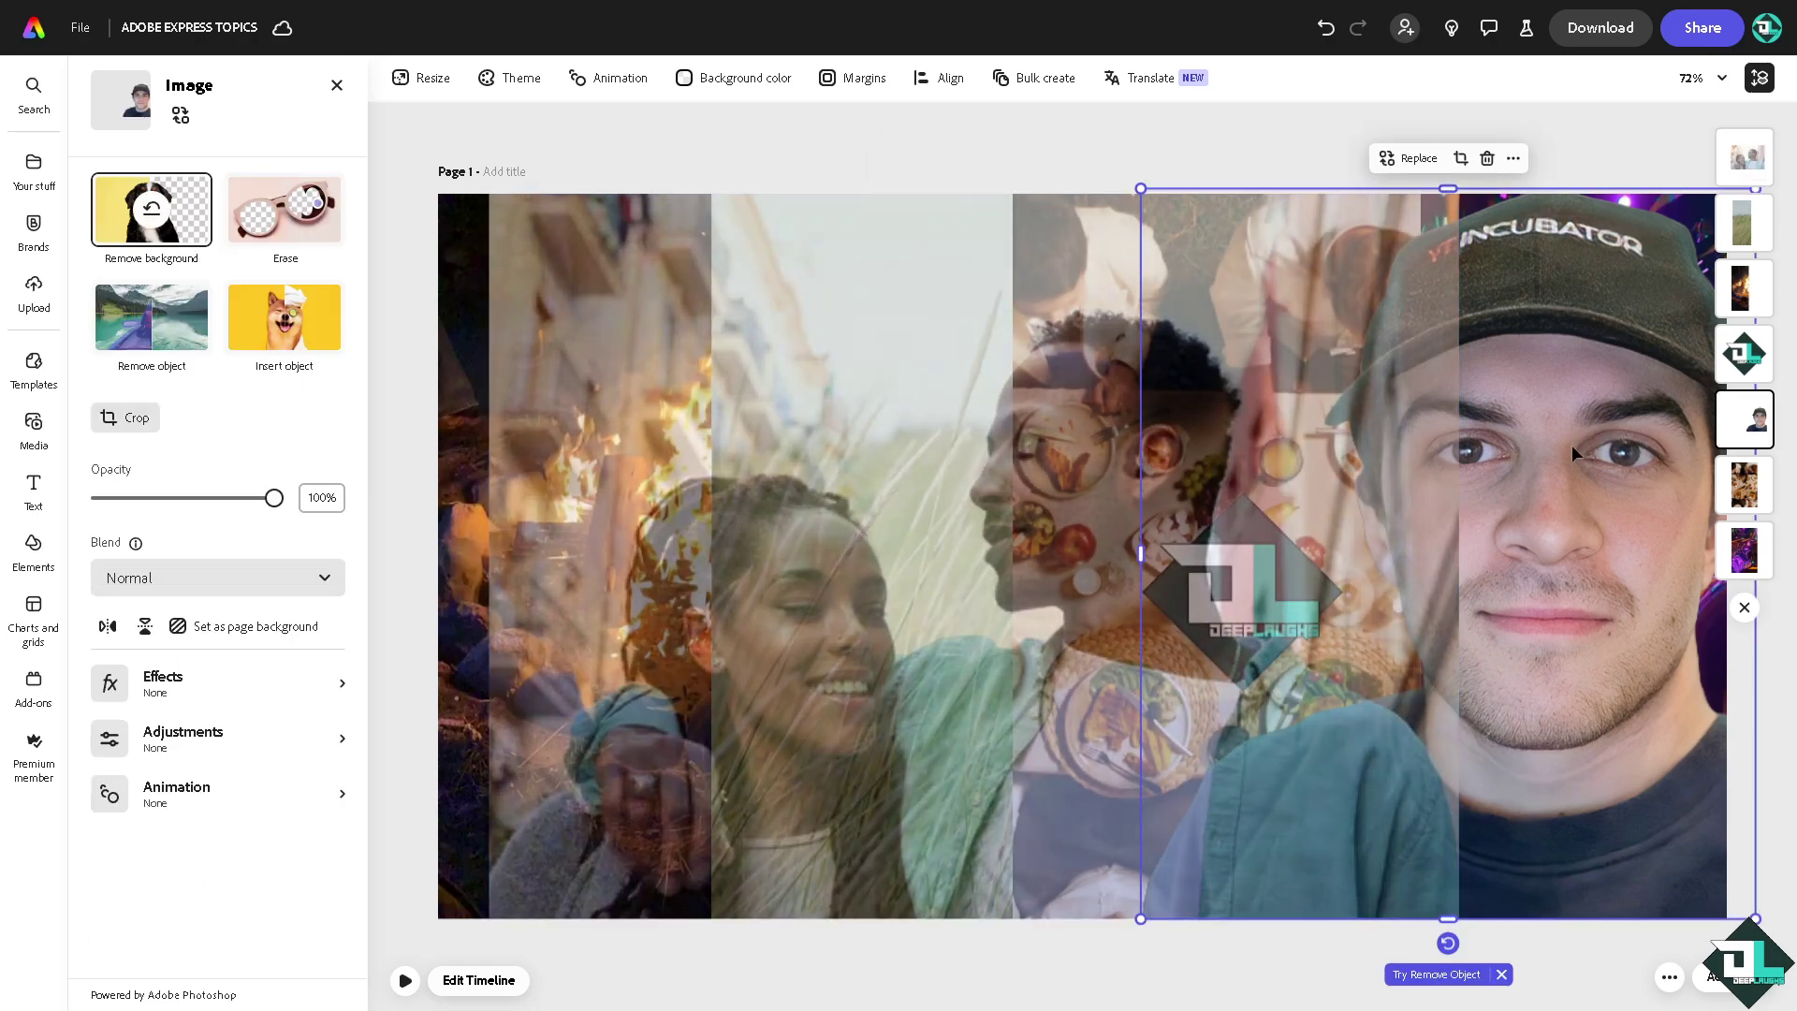
right_click(1564, 311)
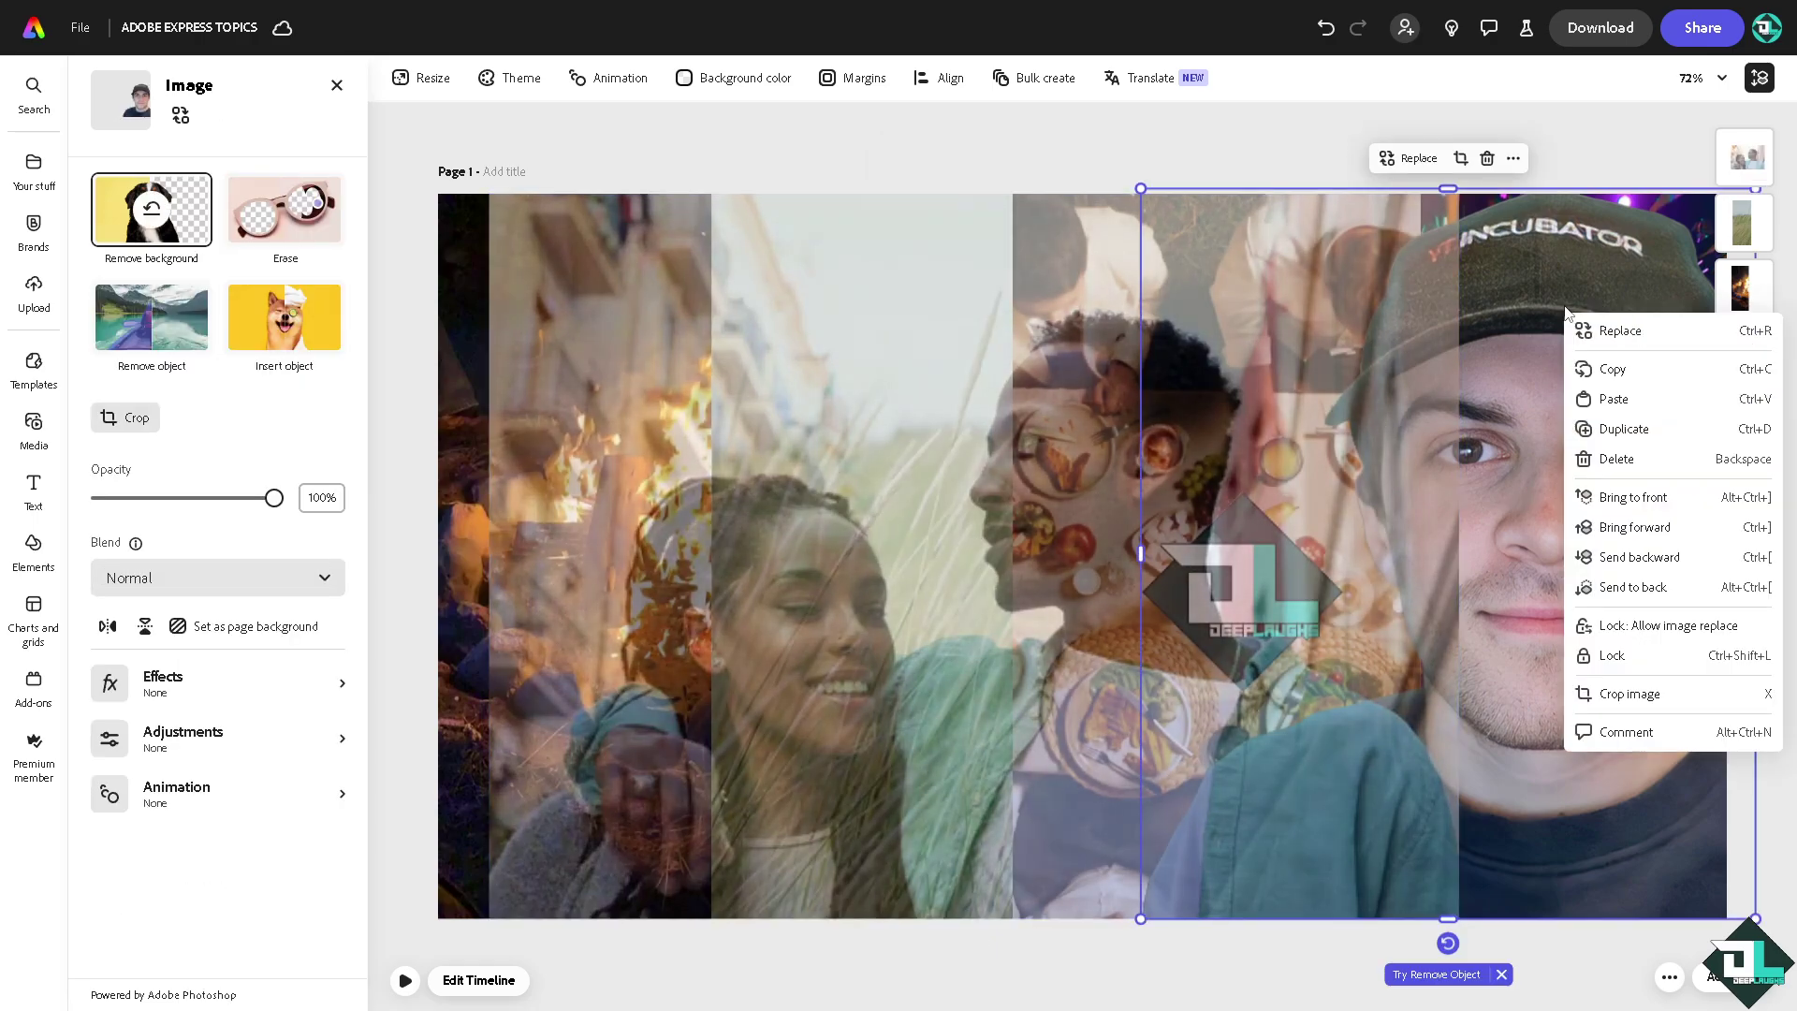
click(1666, 503)
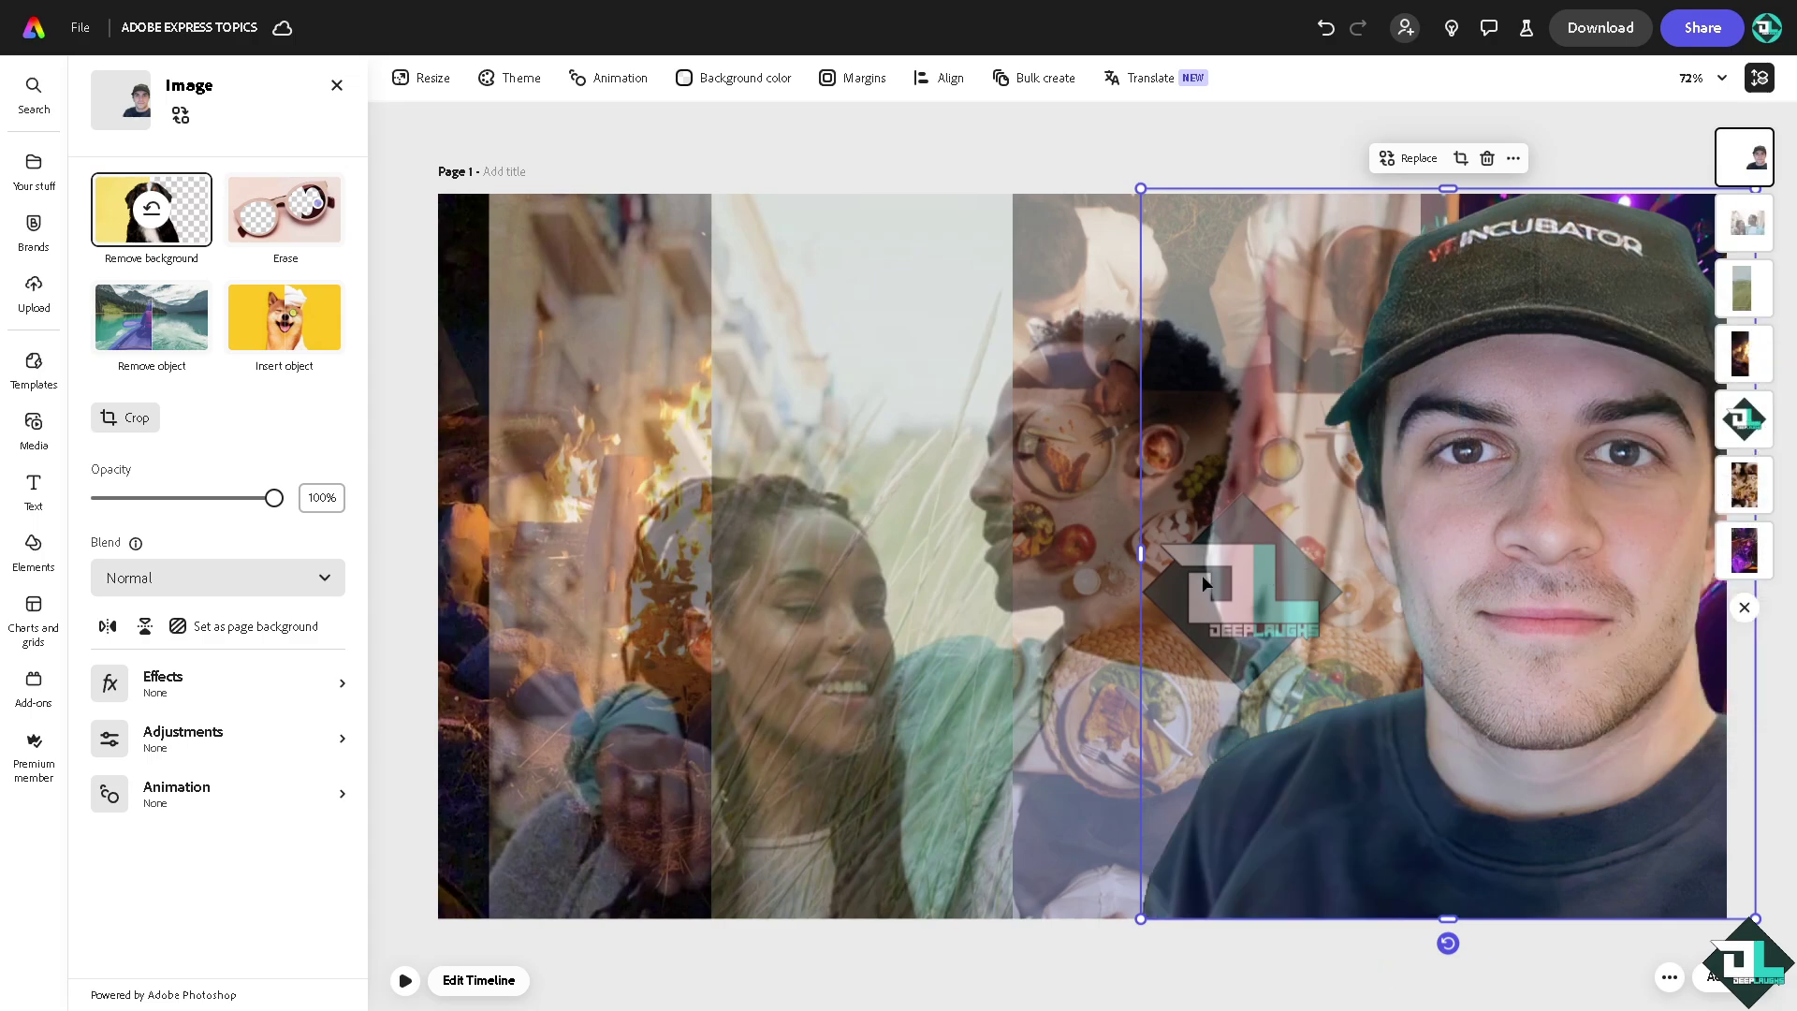
Try narrowing the couple video to end beside the logo, and undo the accidental shift of the portrait
click(963, 561)
drag(1458, 554, 1142, 554)
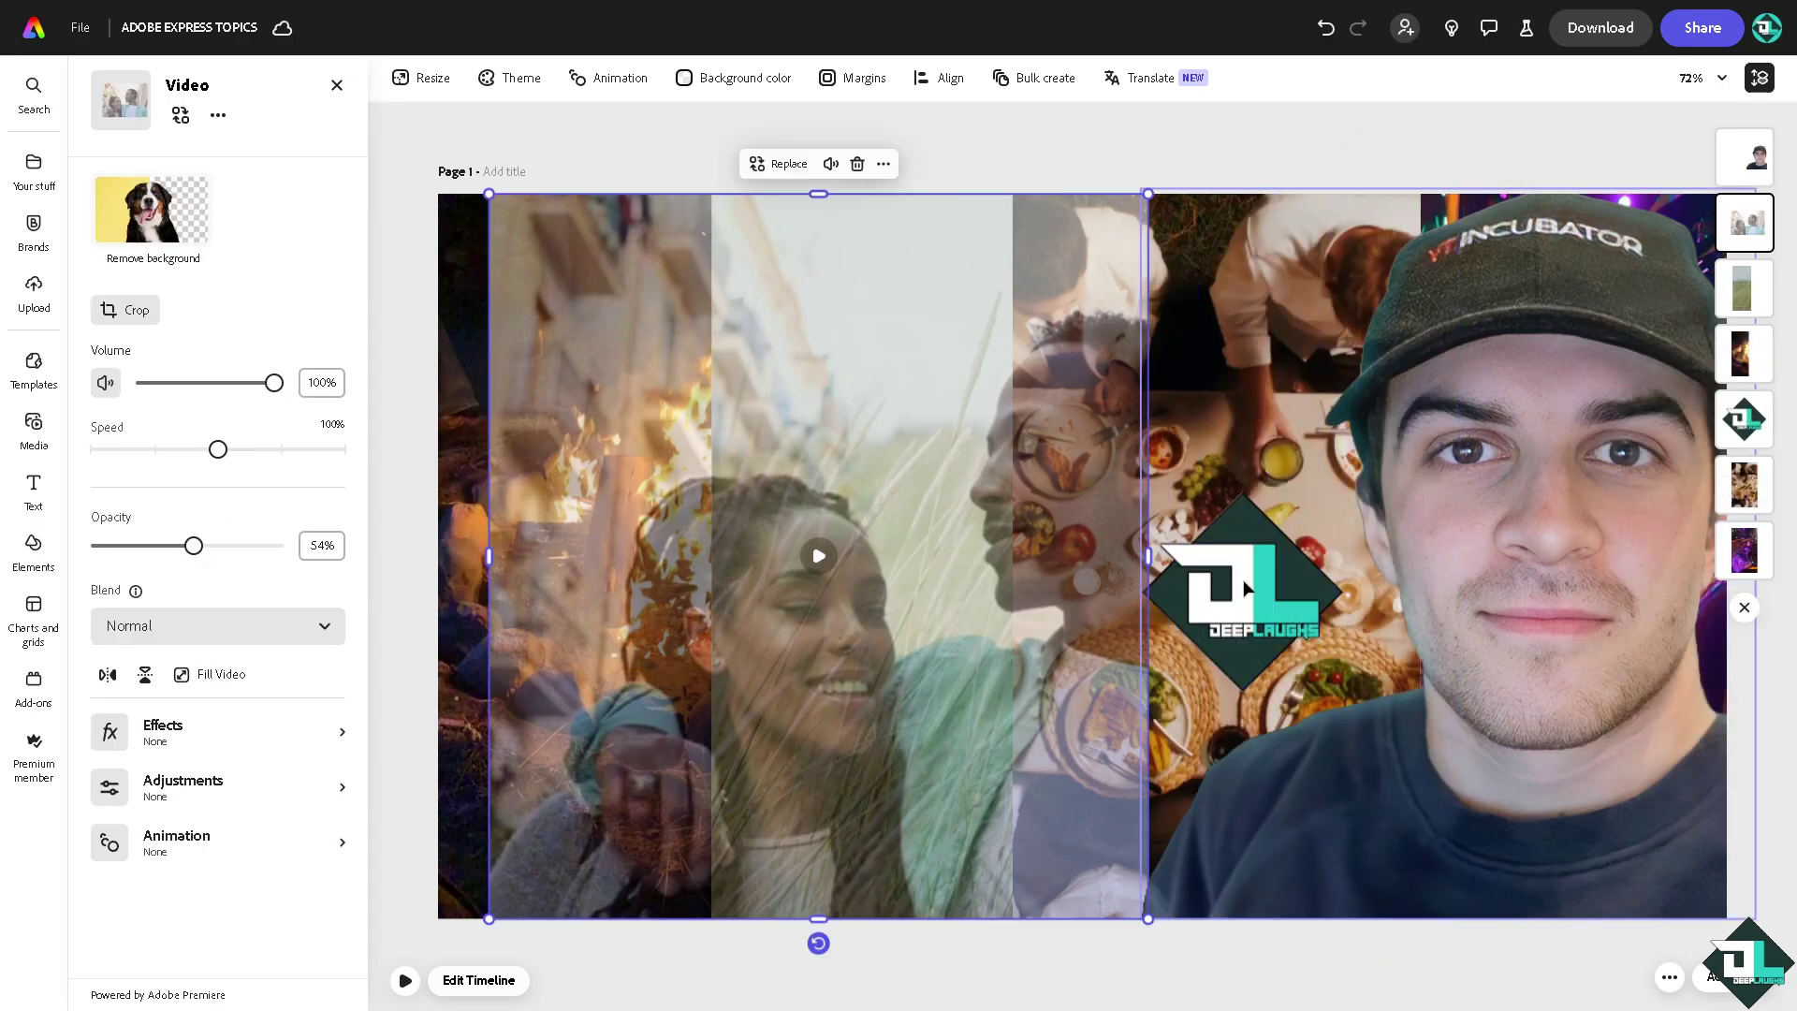
click(1251, 587)
right_click(1251, 586)
click(1252, 595)
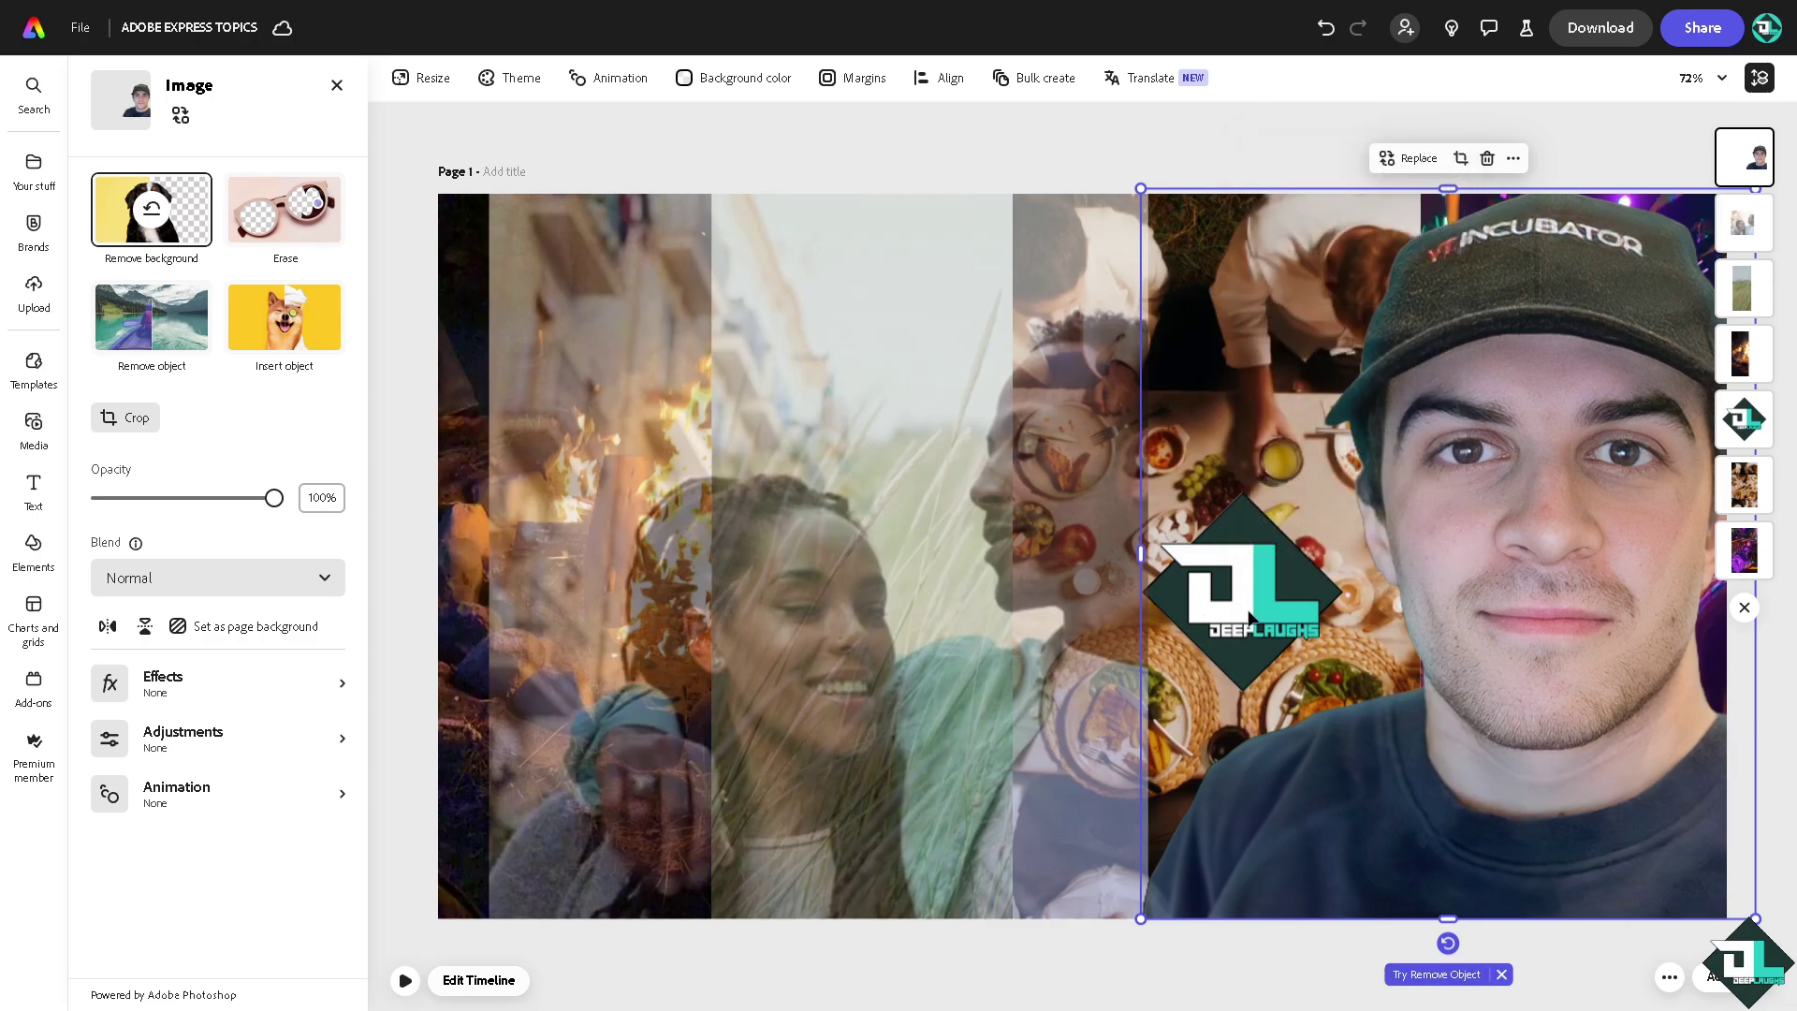
key(ctrl+z)
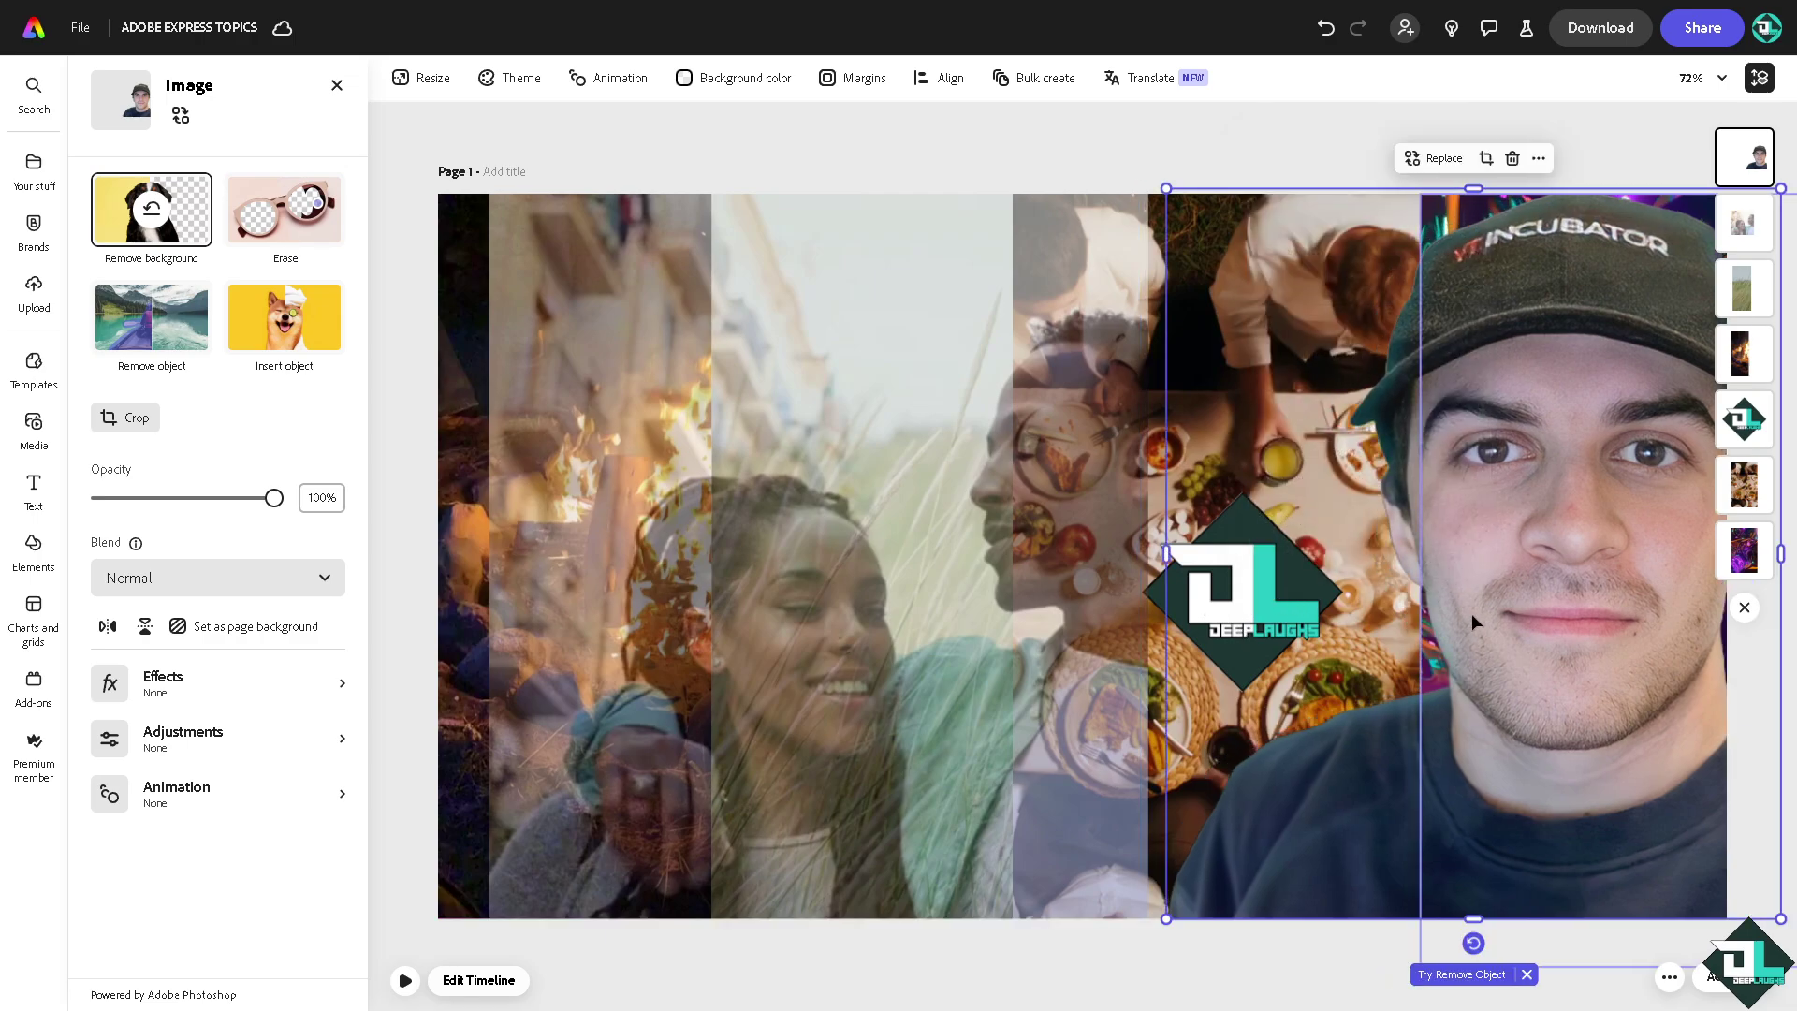
Move the couple video to the page's left edge, widen it to the purple strip and extend it past the page's top edge
drag(890, 537, 830, 542)
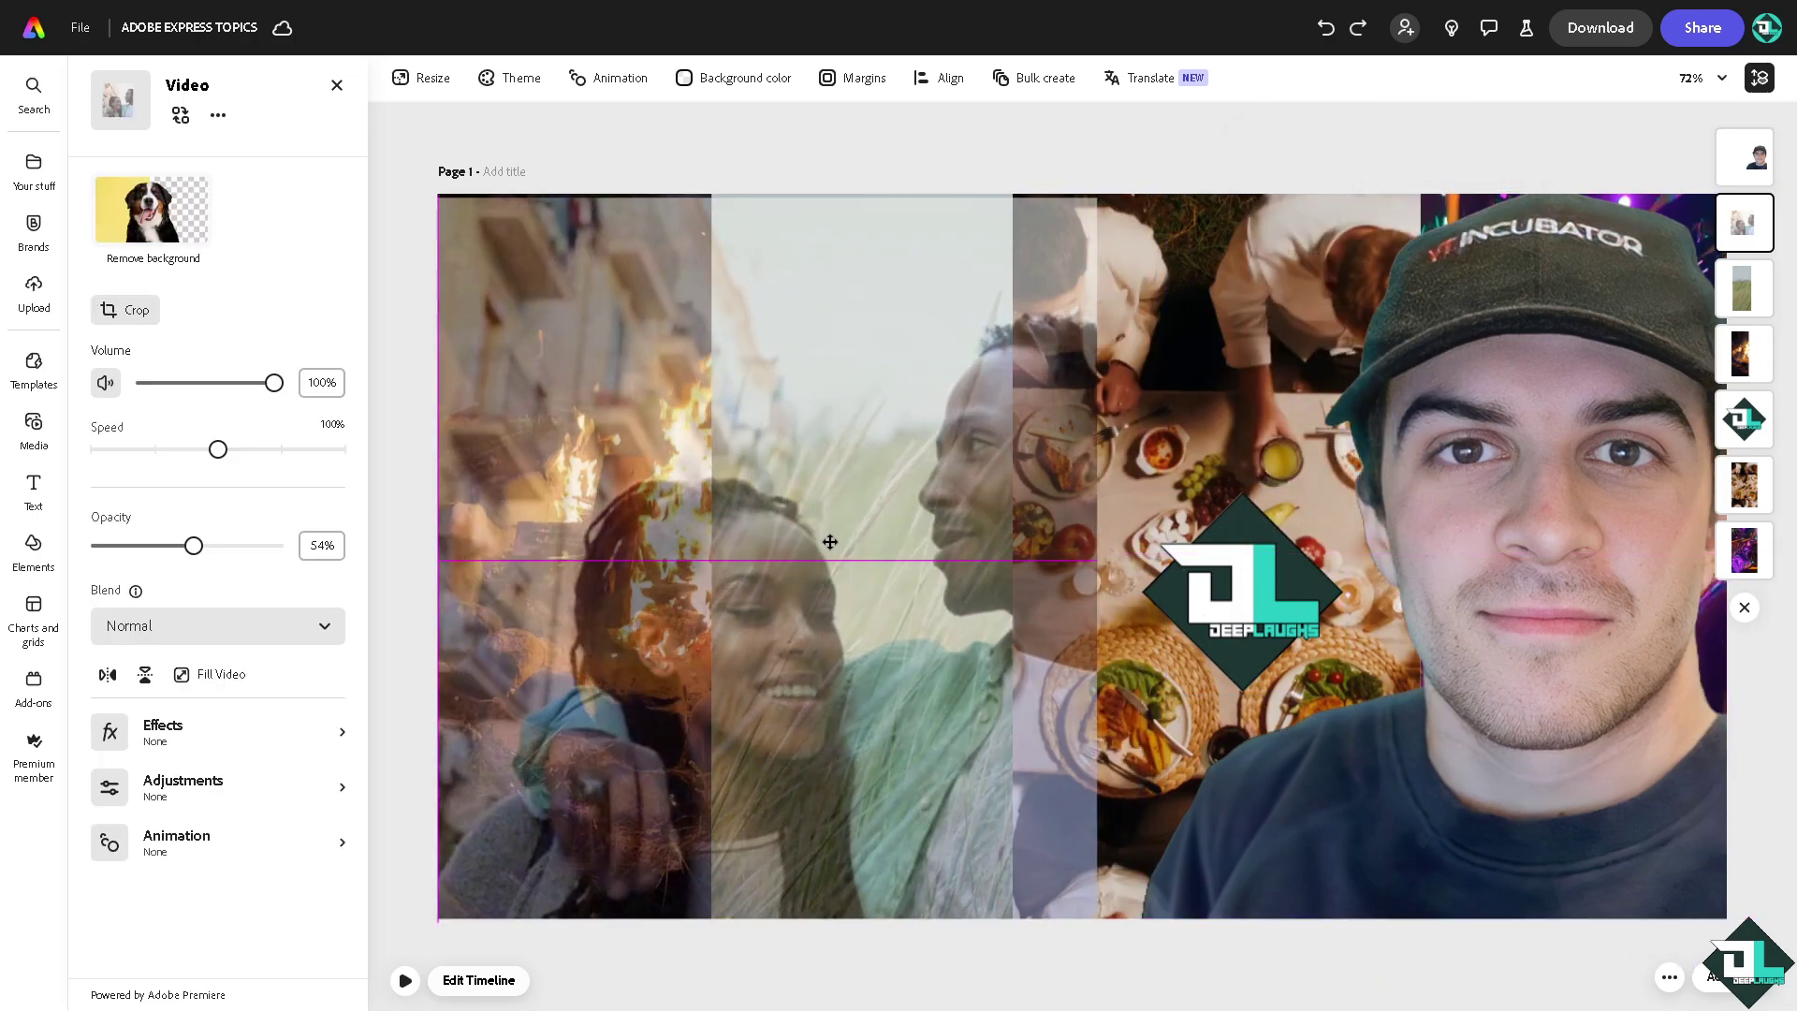
drag(1093, 560, 1421, 562)
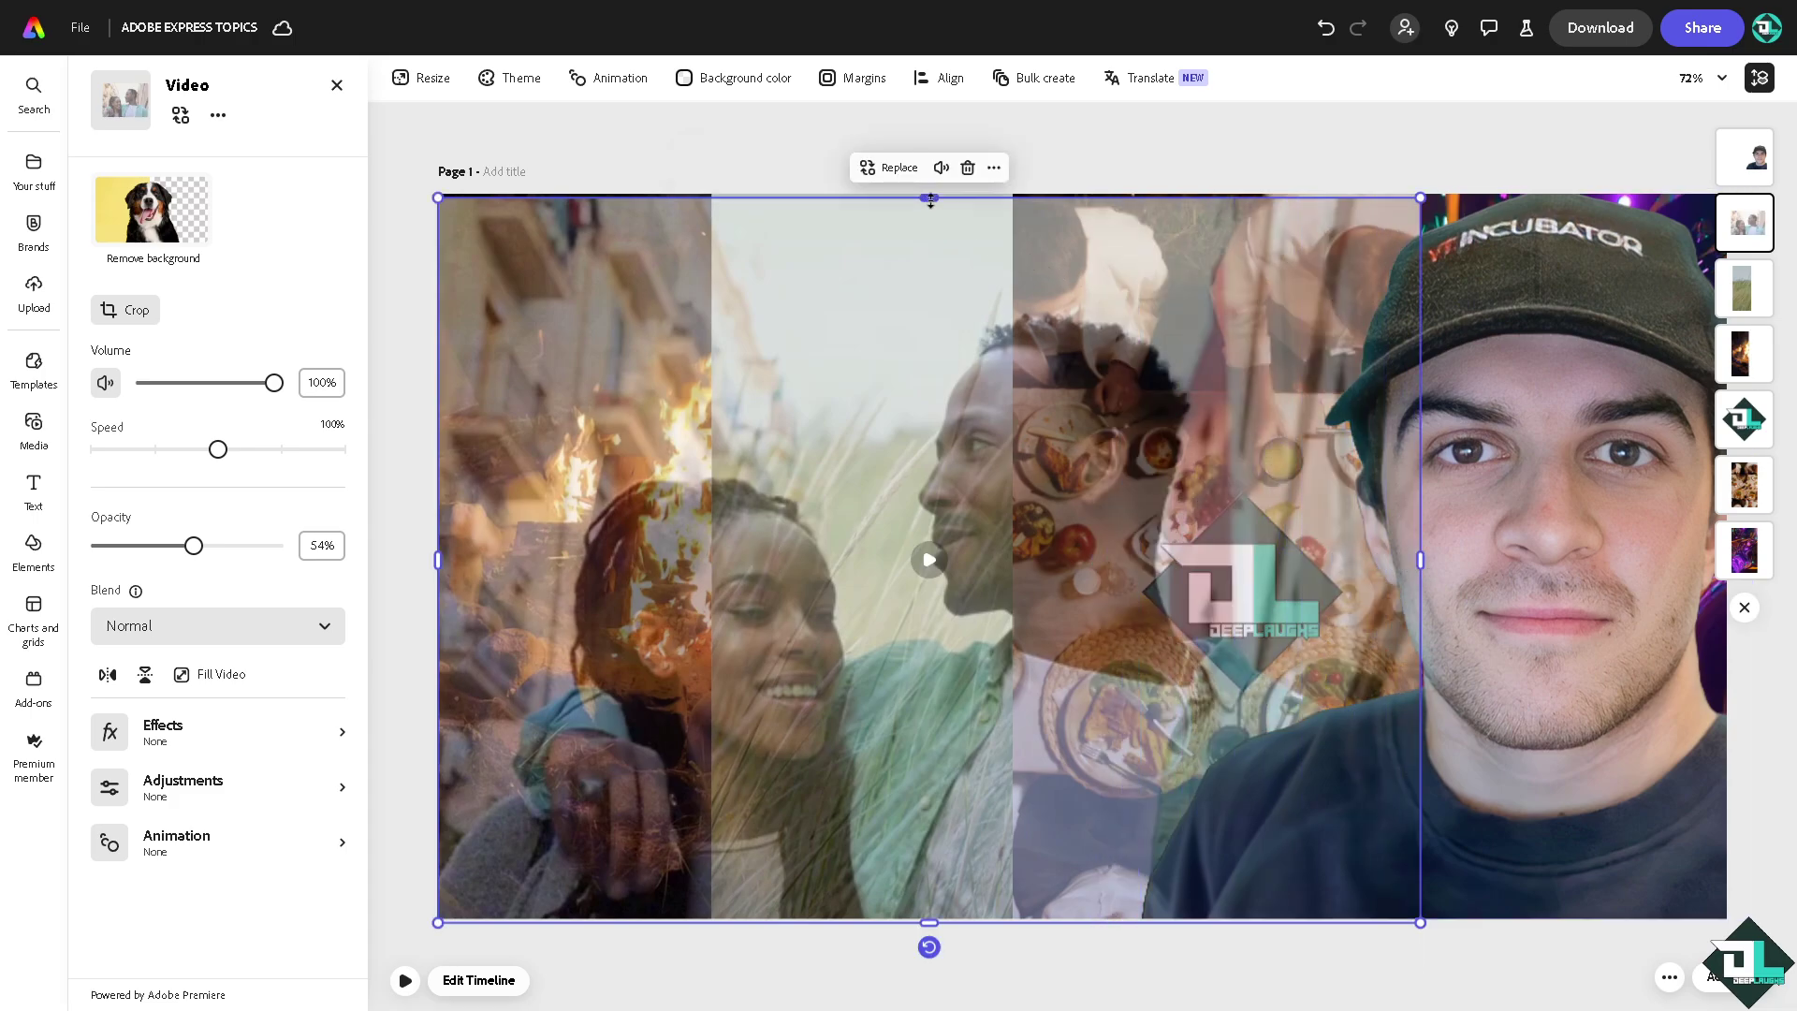
drag(930, 200, 929, 190)
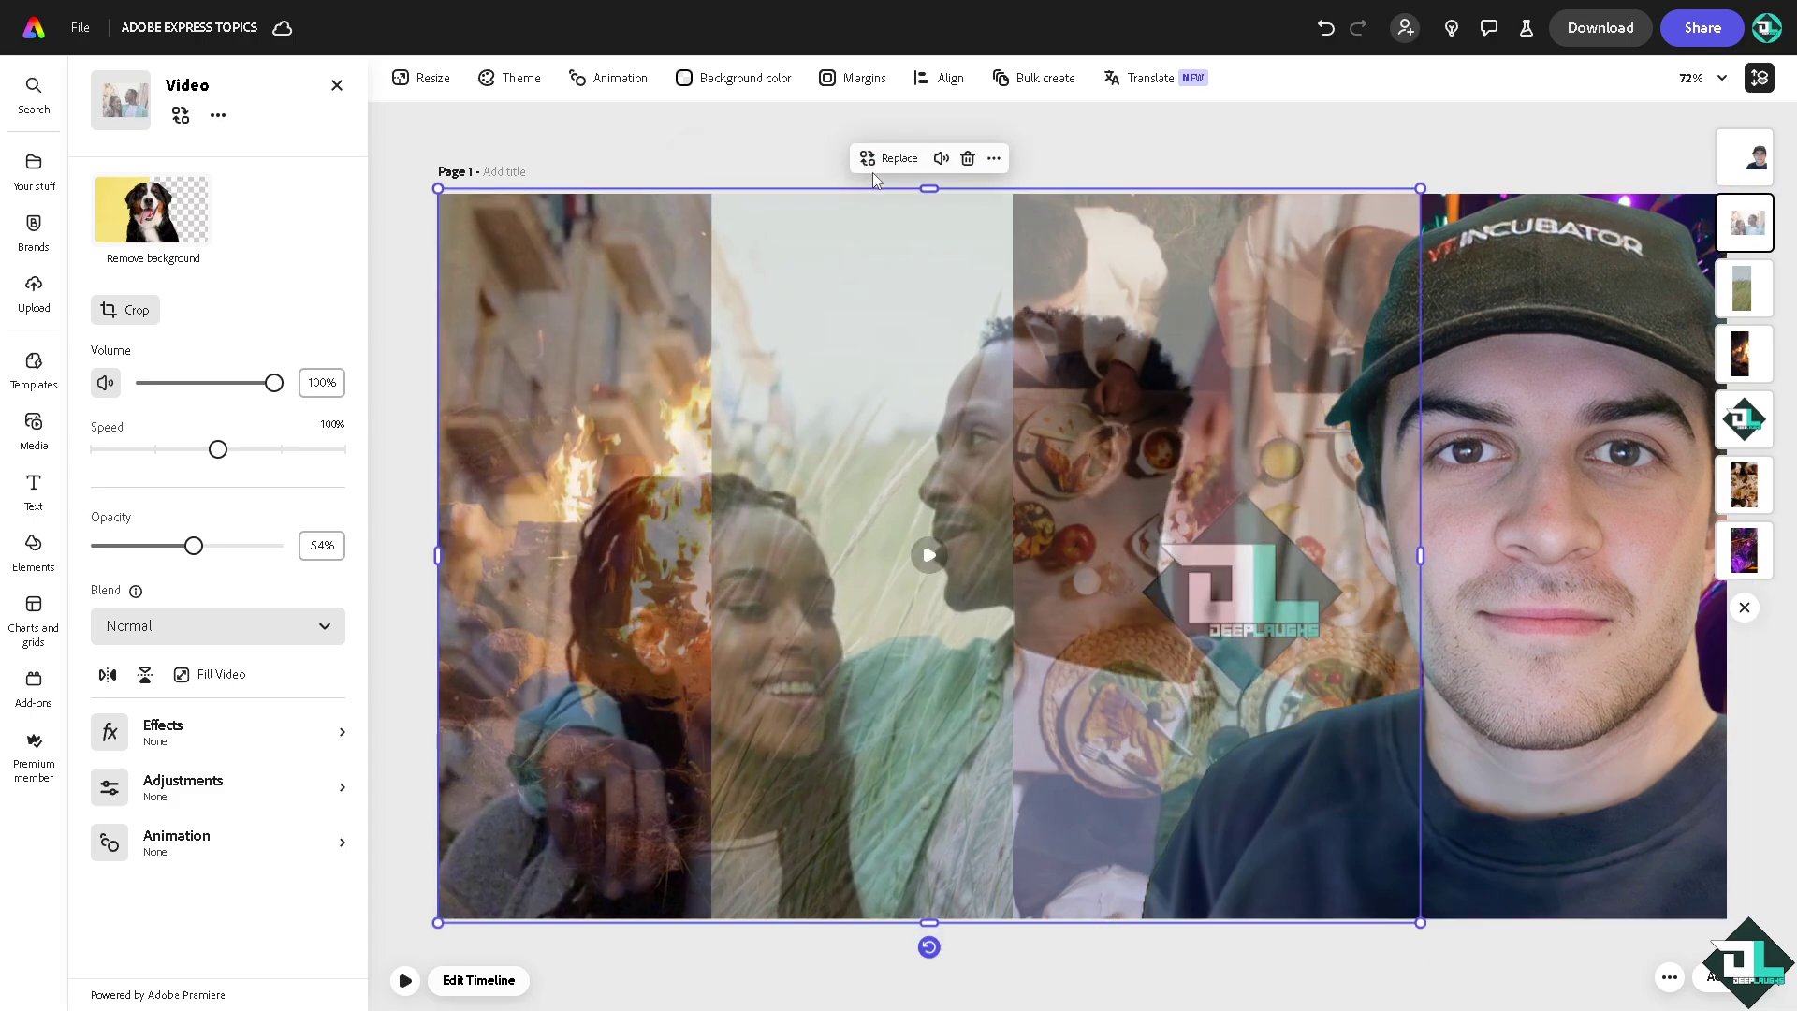
Play the page preview, and review the video resolutions offered for an MP4 download without downloading
click(407, 978)
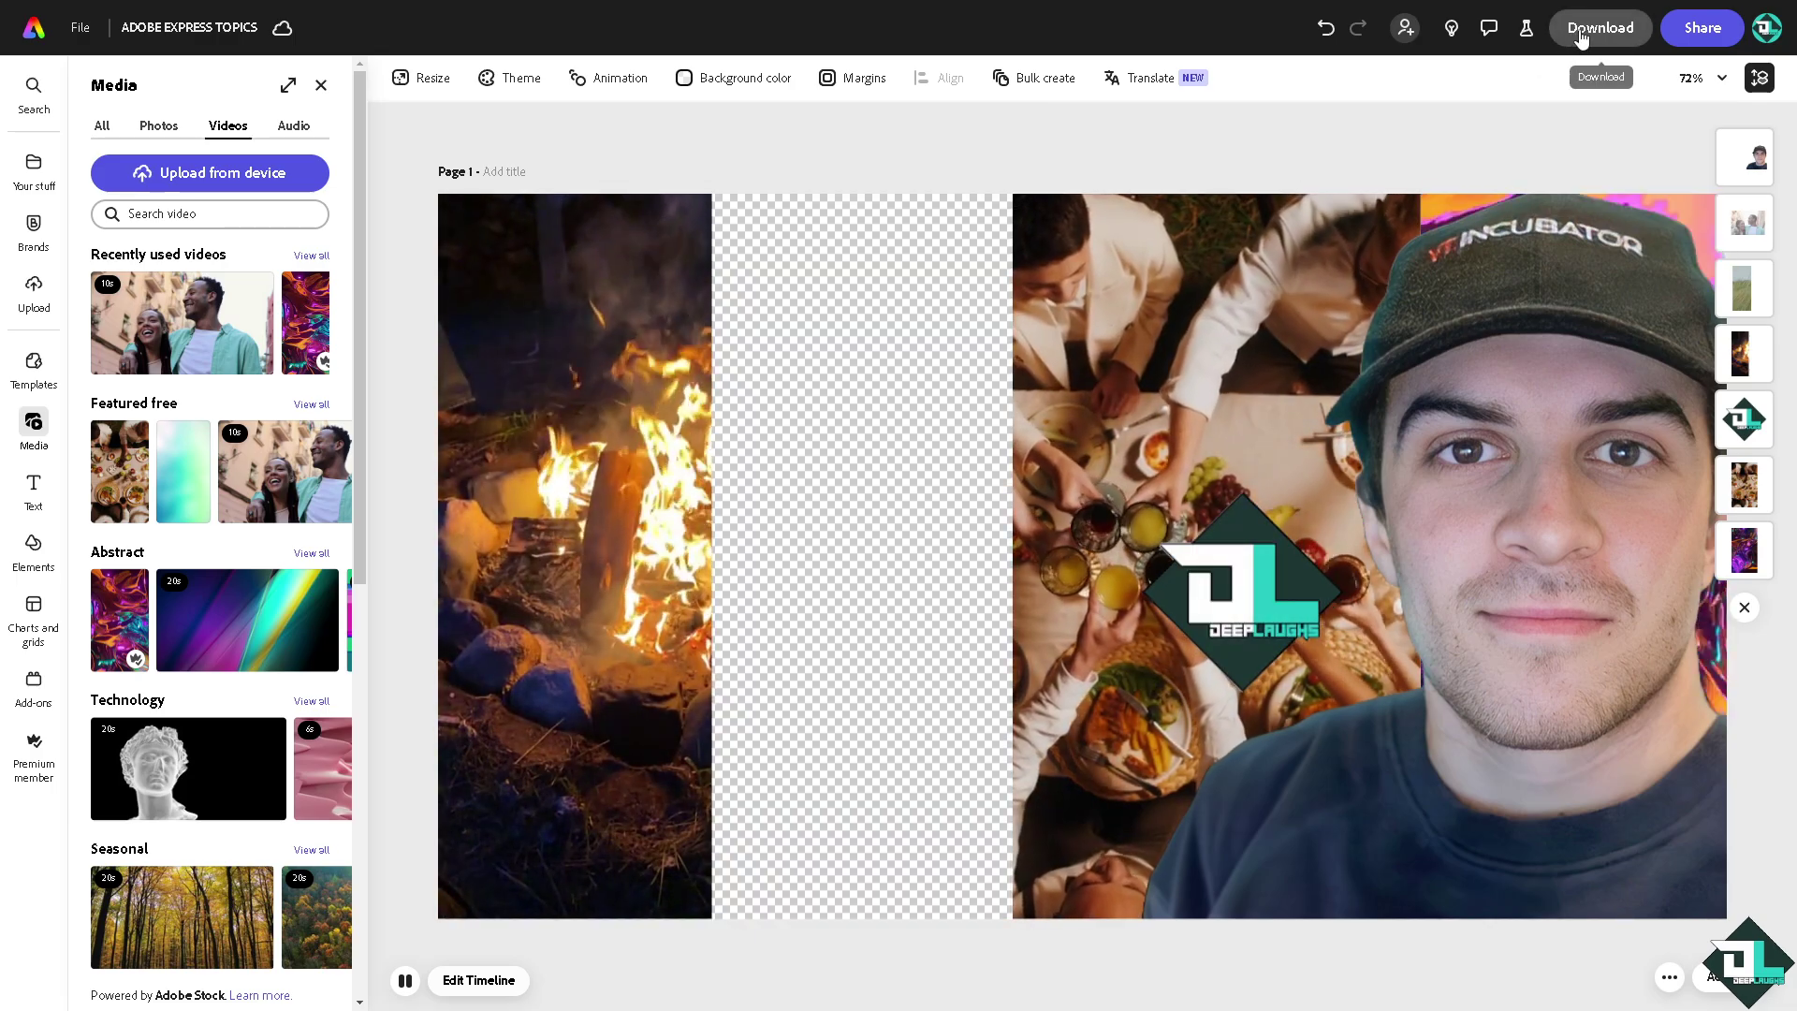
click(1580, 35)
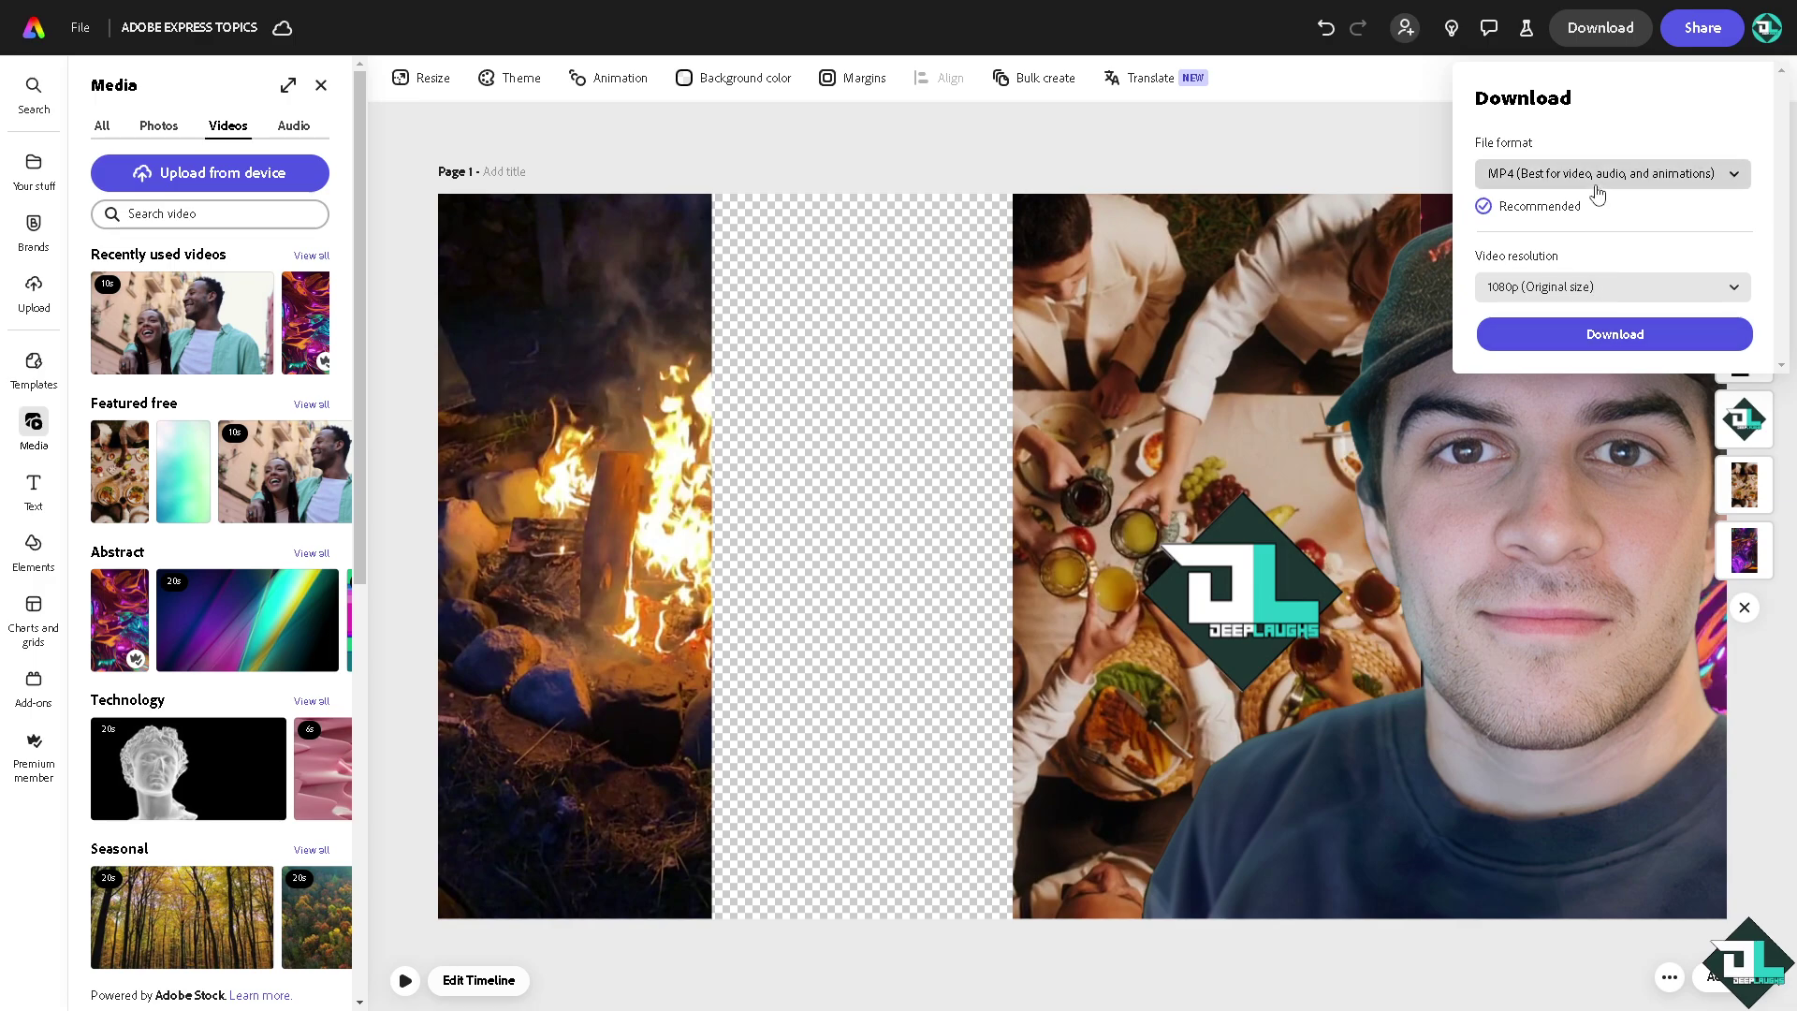
click(1679, 290)
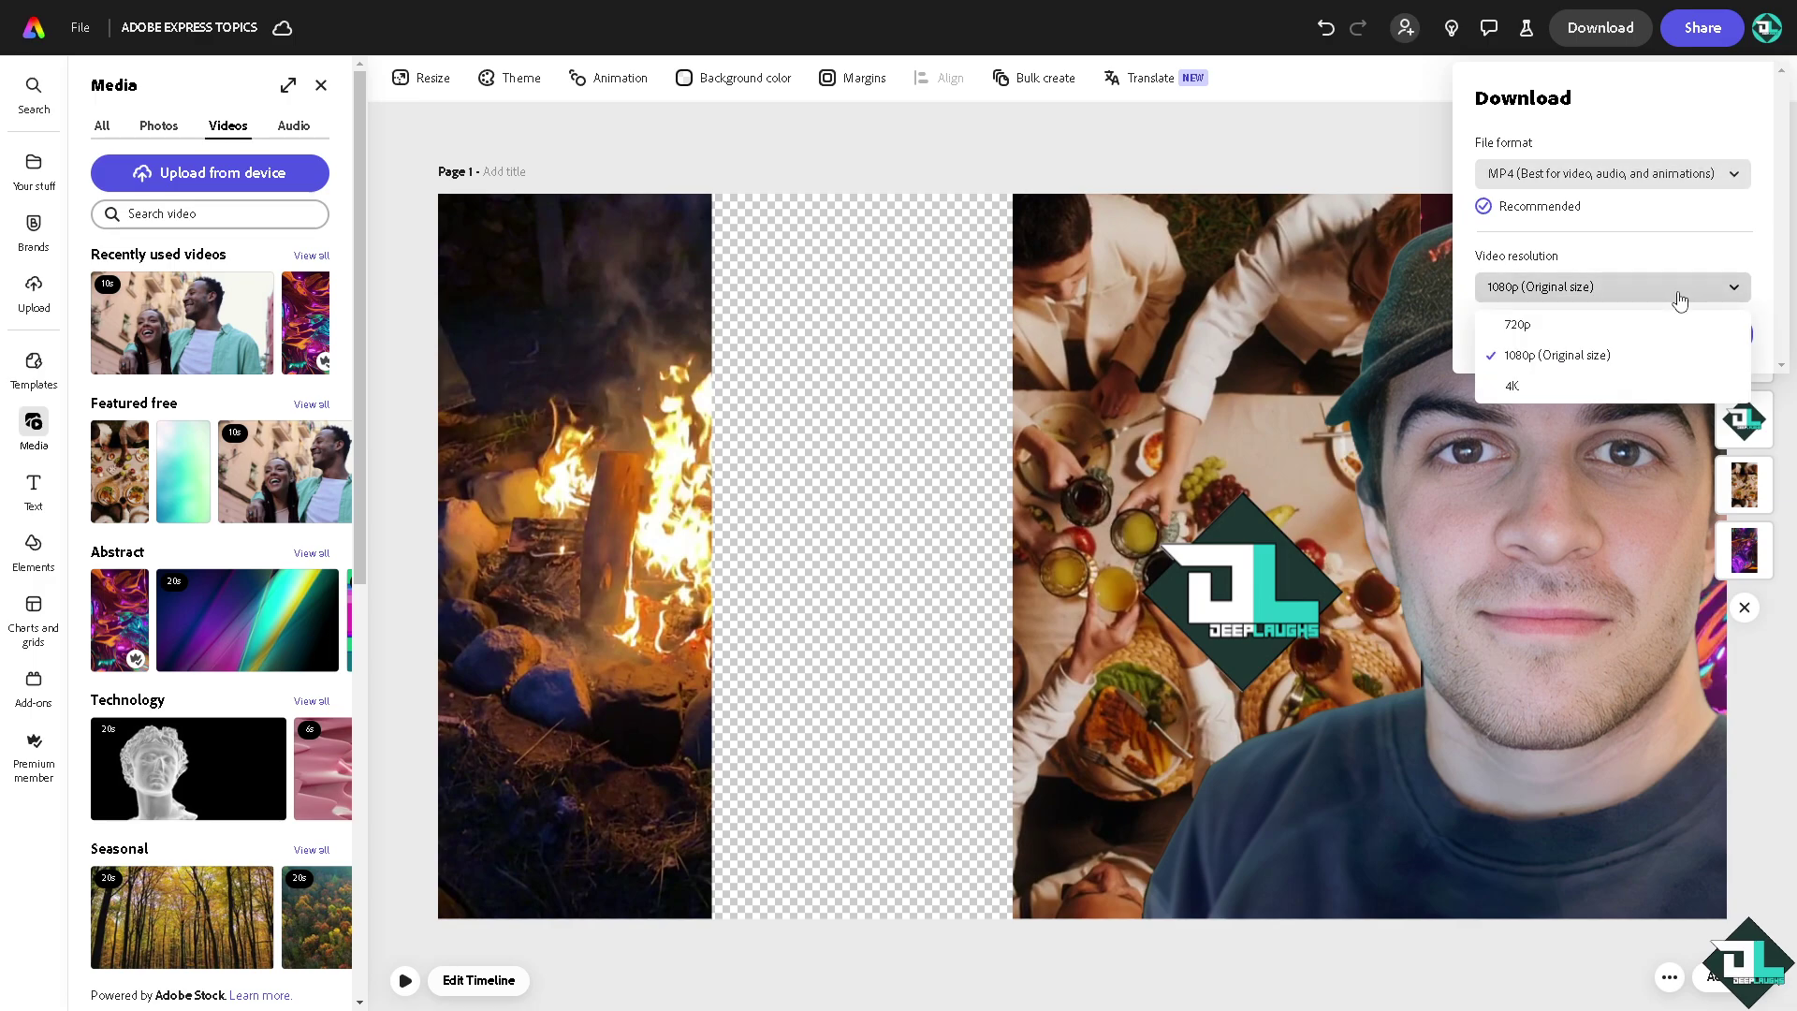
click(1613, 264)
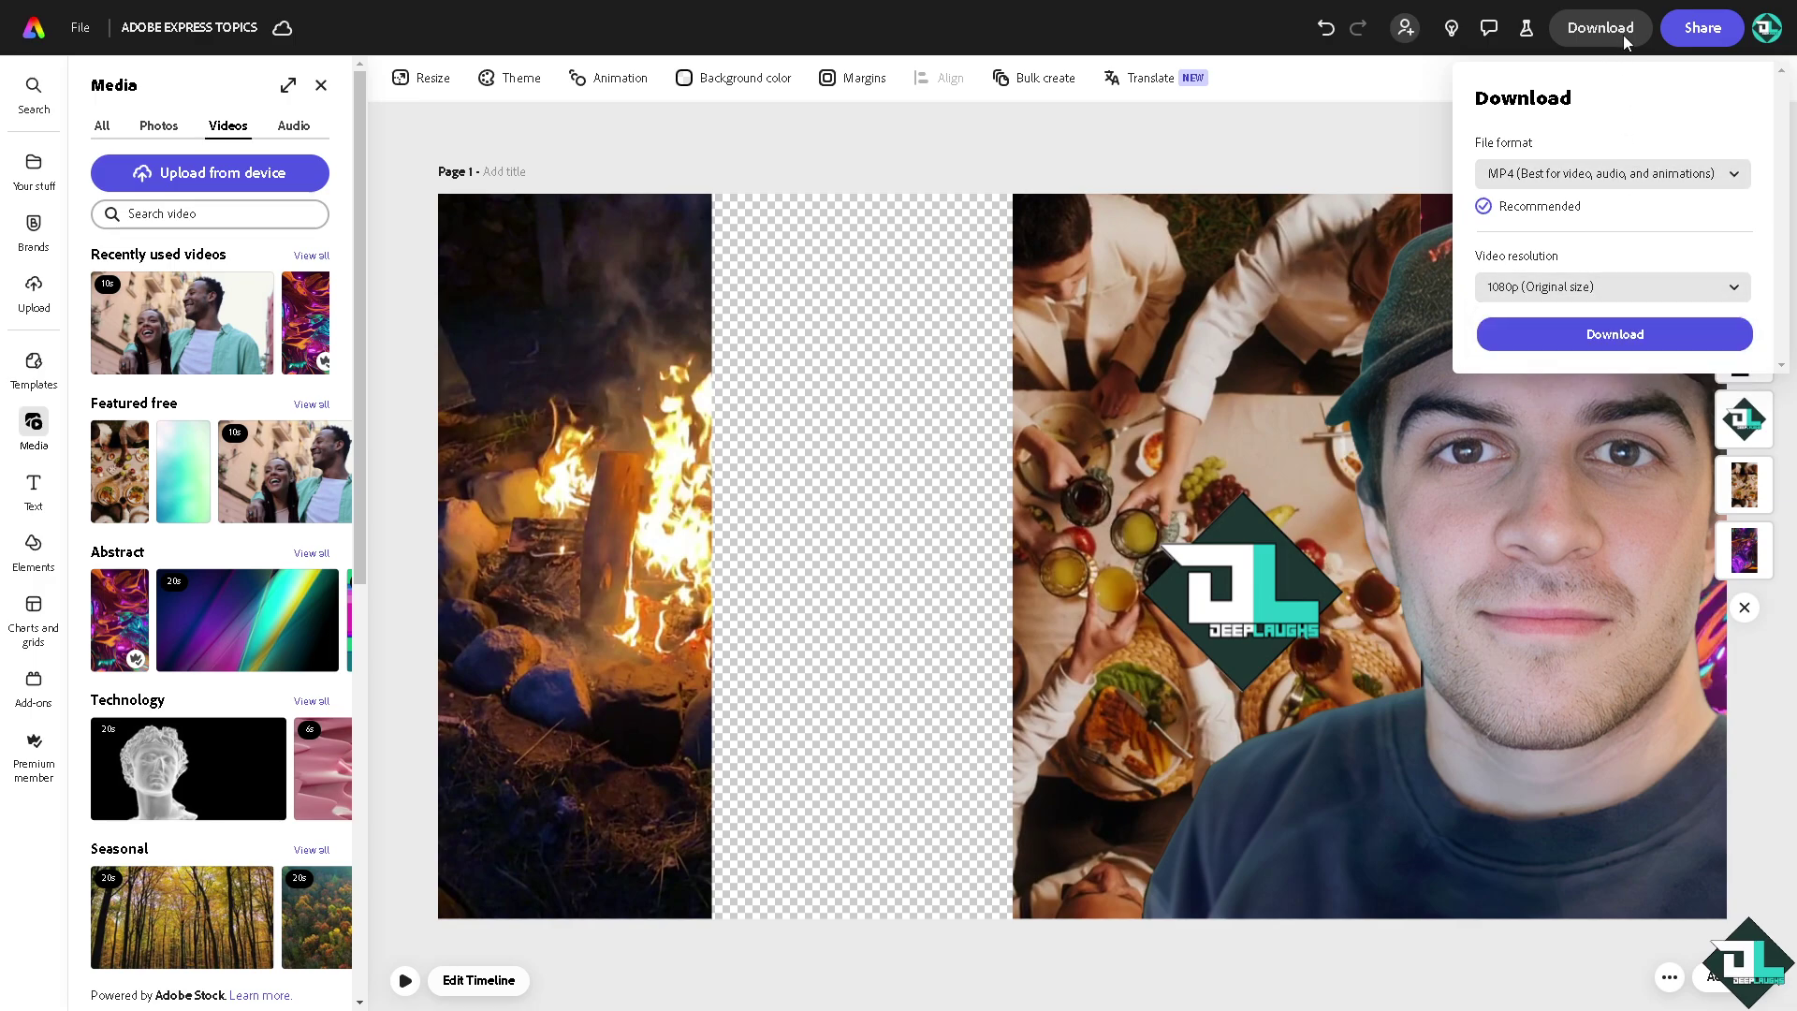
click(1692, 35)
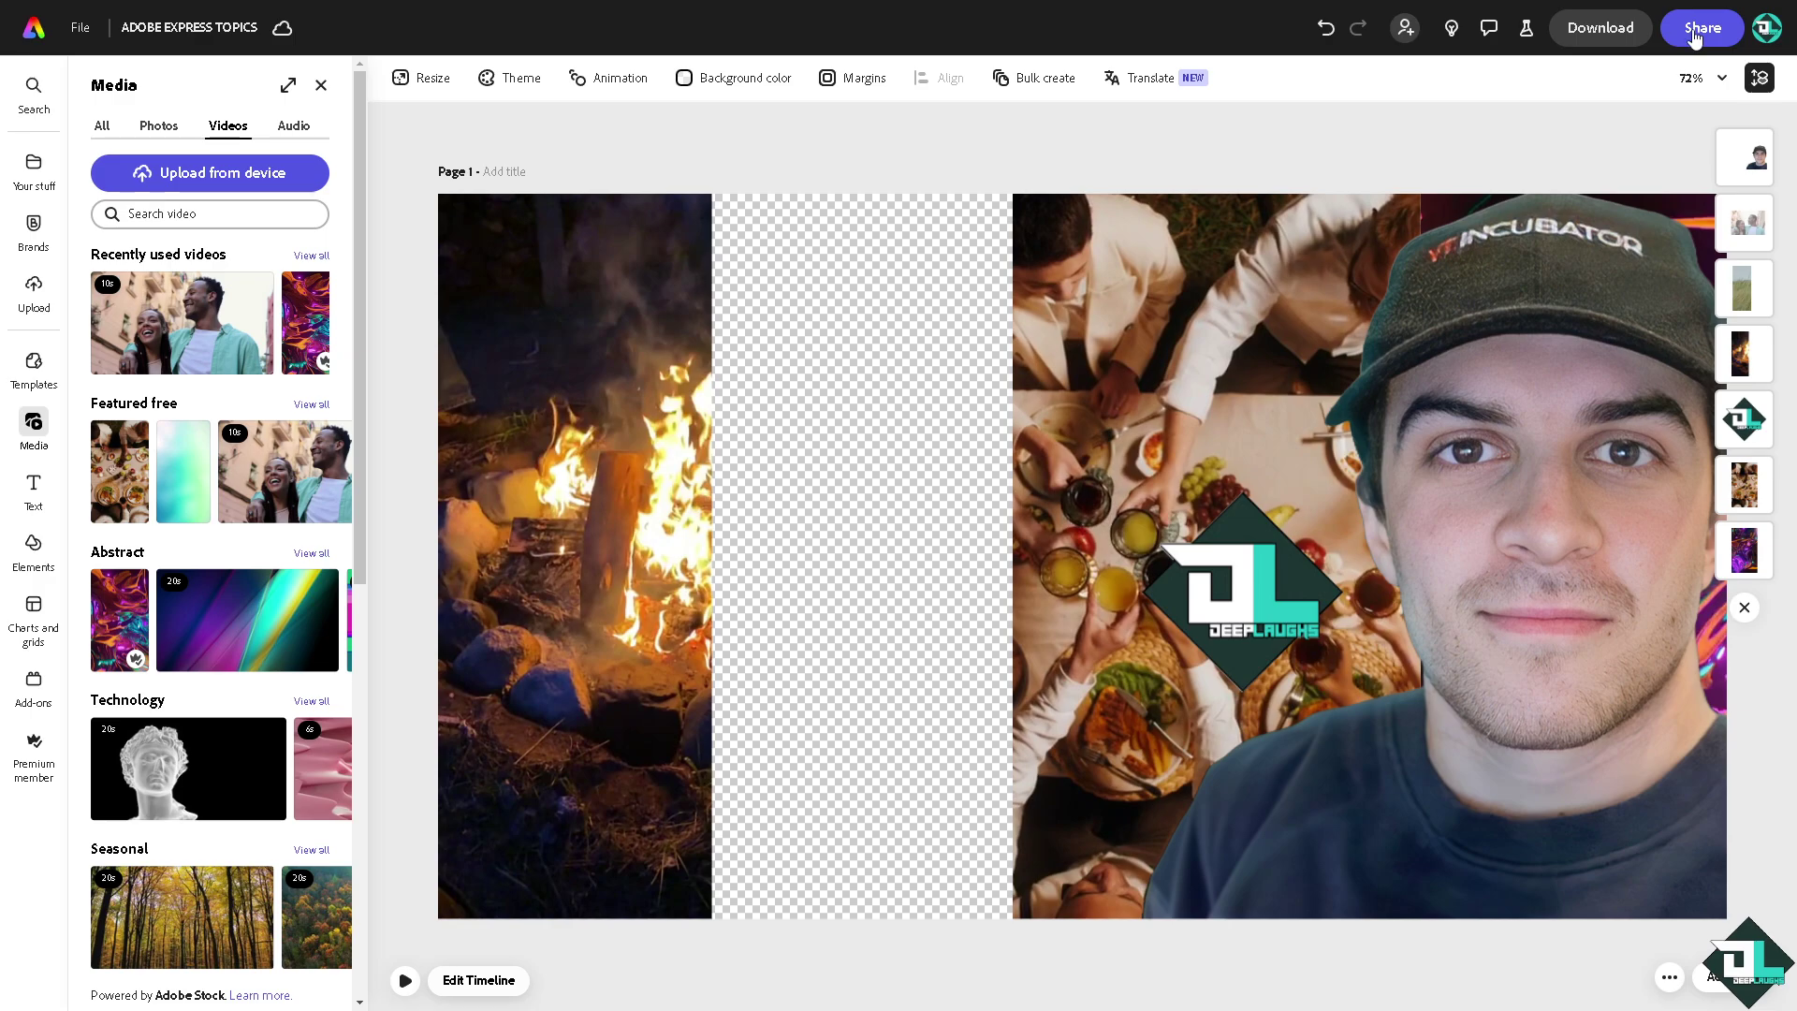
Copy the design's share link, and save the design as a template named ADOBE EXPRESS TOPICS
click(1696, 35)
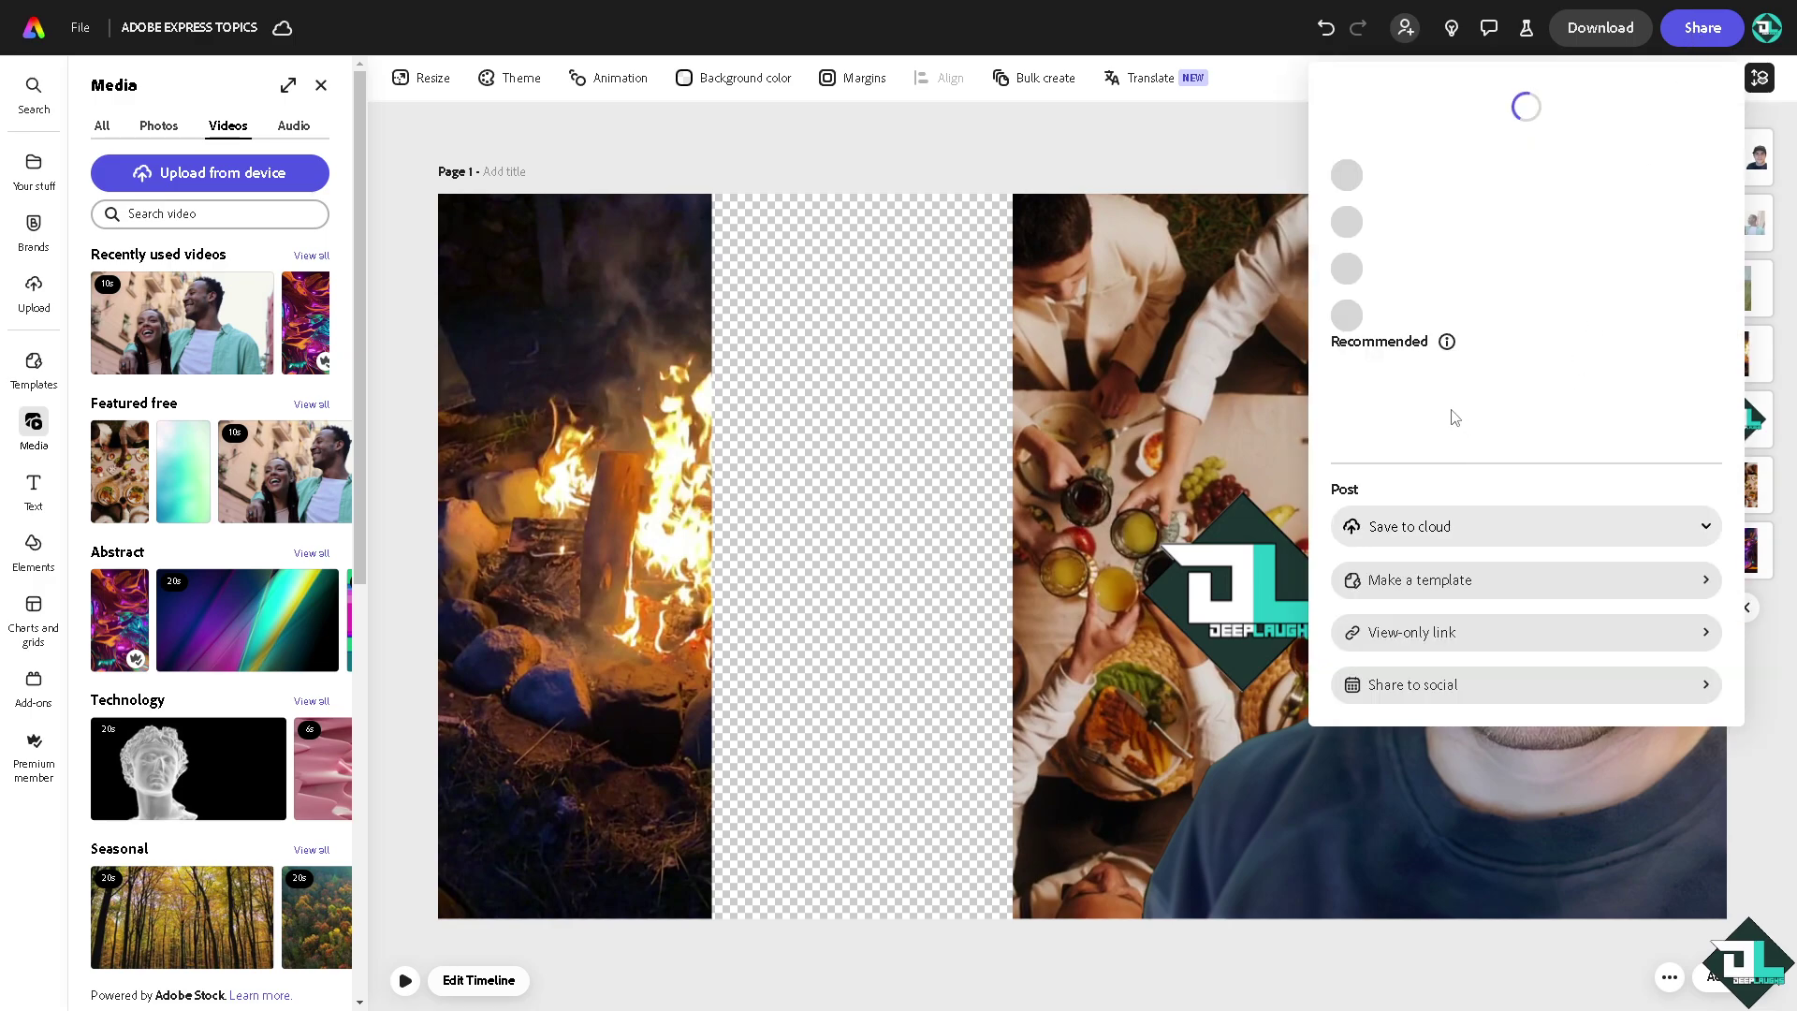
click(1503, 347)
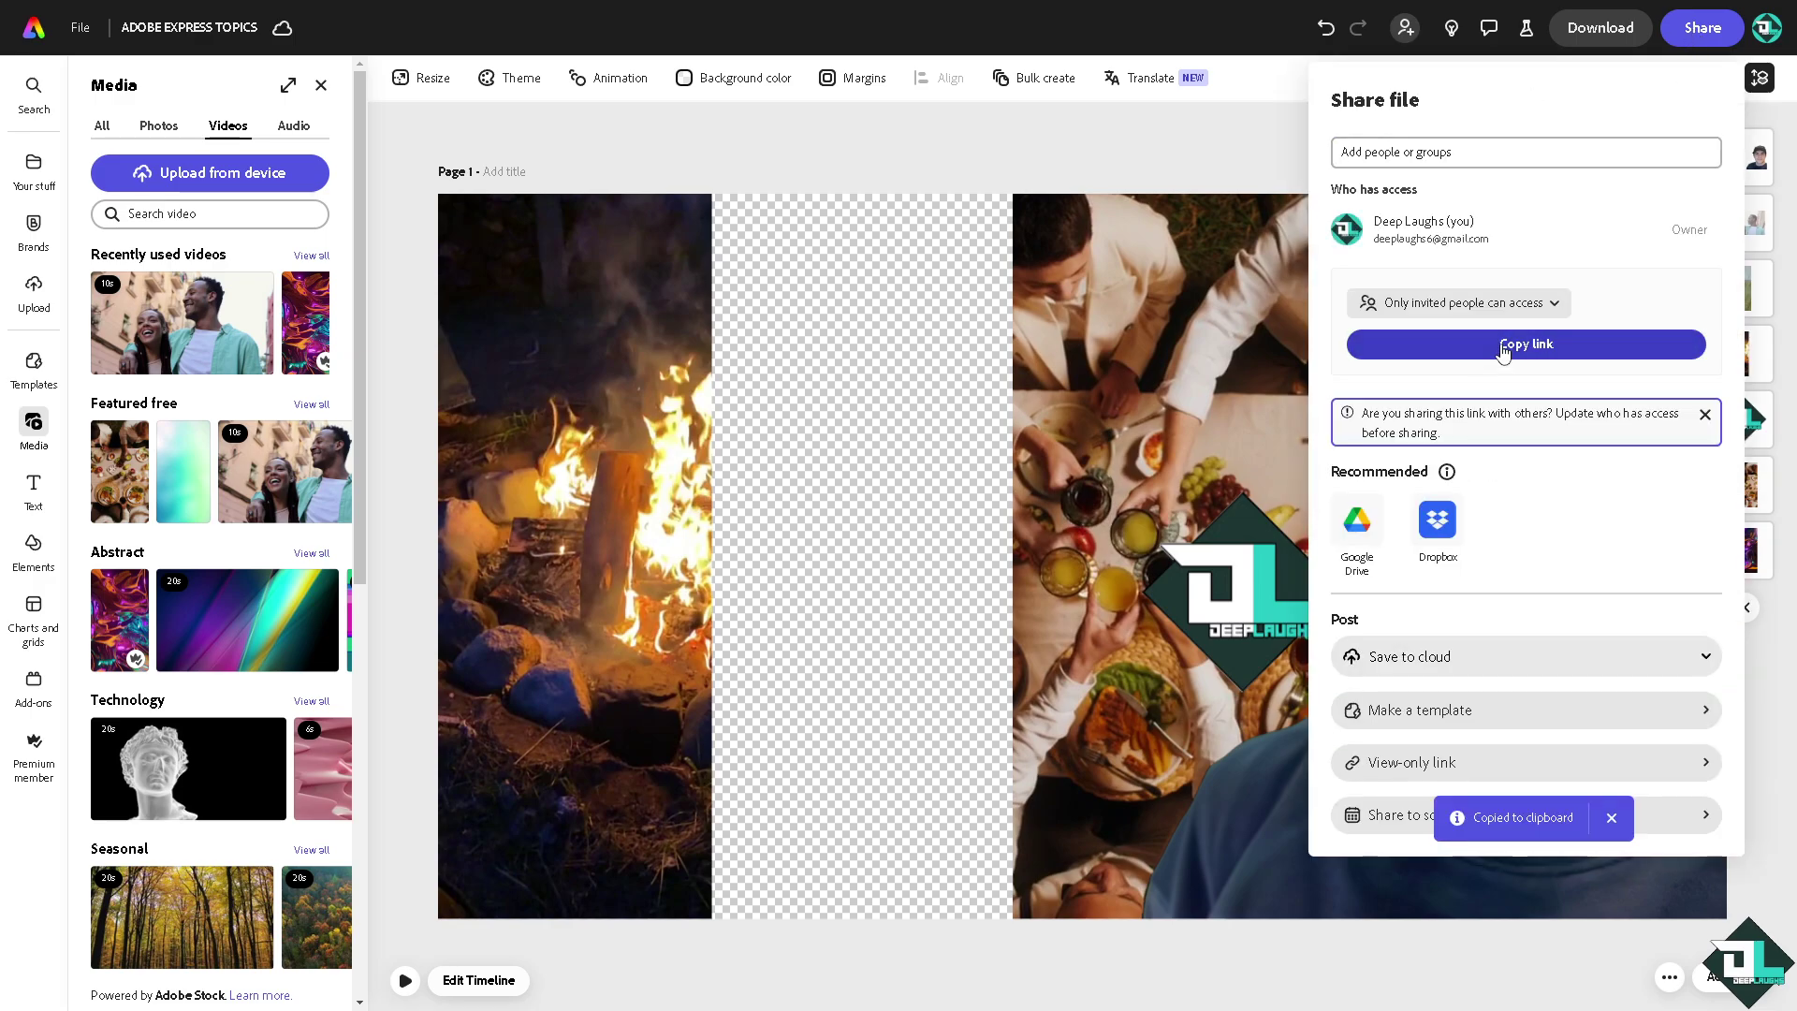
click(1423, 718)
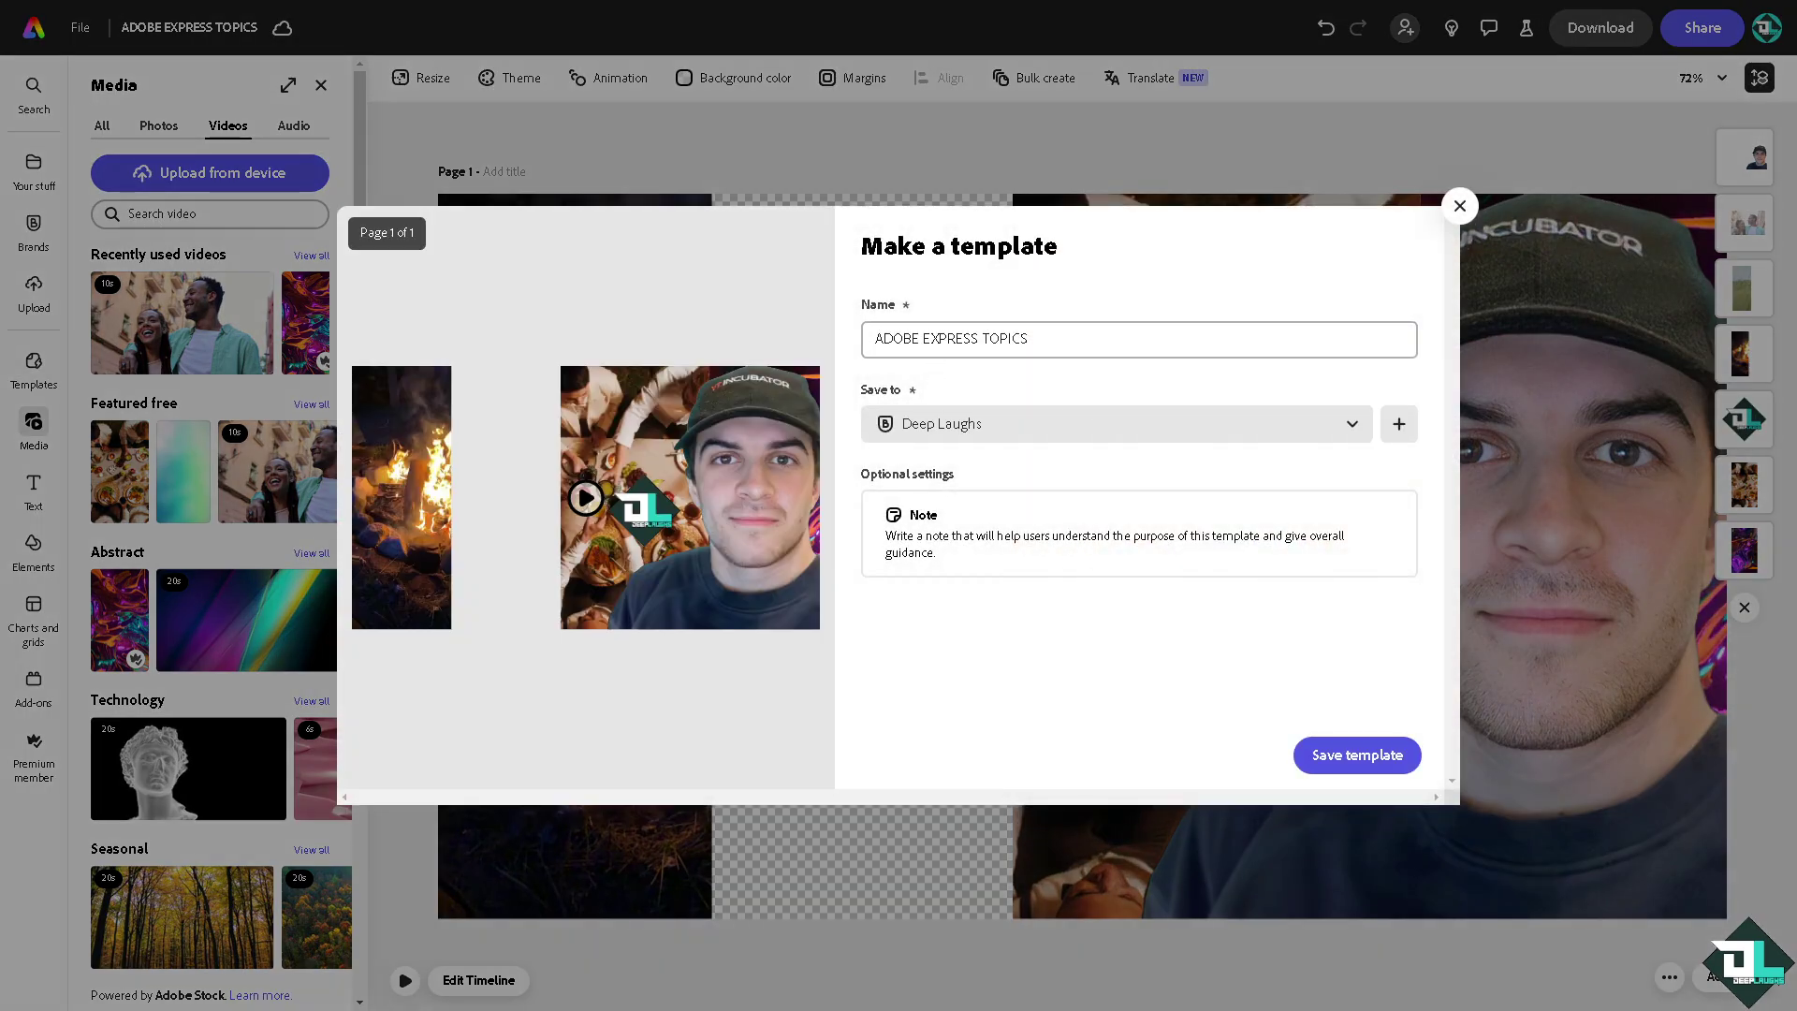
click(1372, 761)
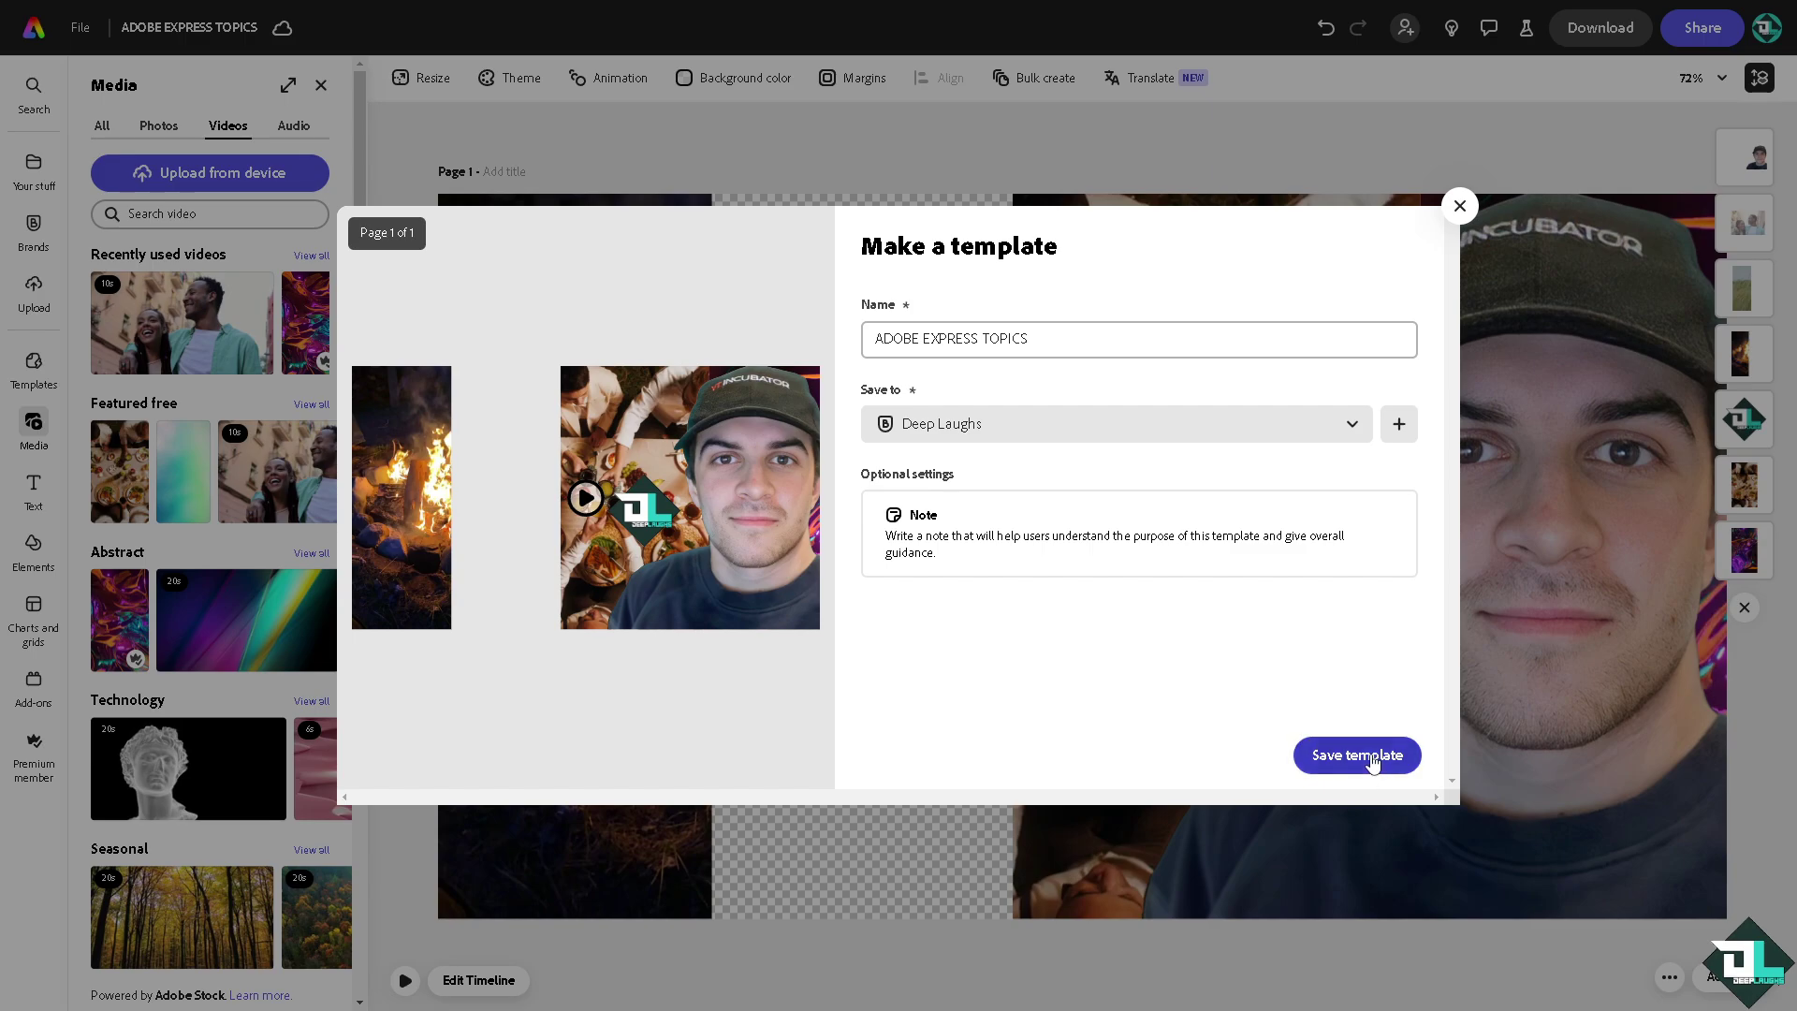